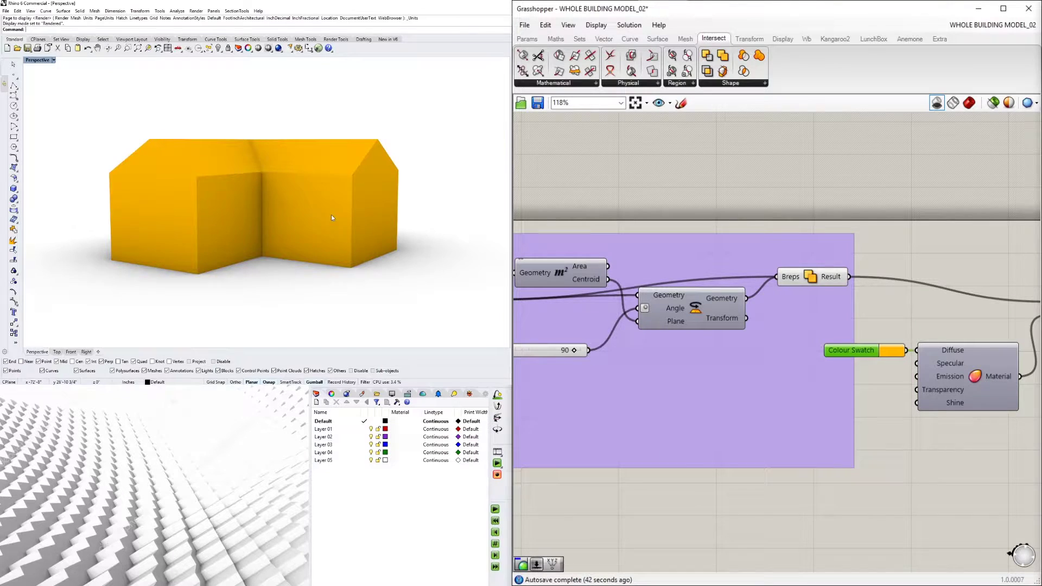
Fine-tune the building width with the number slider at the start of the finished definition.
{"action": "right_click_drag", "start_coordinate": [332, 218], "coordinate": [311, 180]}
{"action": "scroll", "coordinate": [271, 219], "scroll_direction": "down", "scroll_amount": 6}
{"action": "scroll", "coordinate": [337, 190], "scroll_direction": "up", "scroll_amount": 4}
{"action": "scroll", "coordinate": [794, 269], "scroll_direction": "down", "scroll_amount": 4}
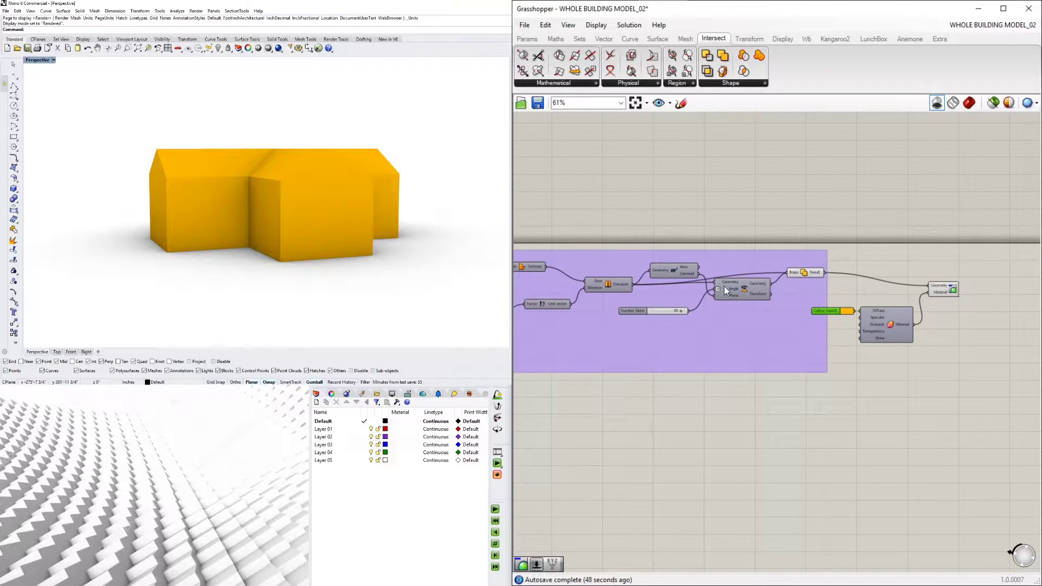
{"action": "right_click_drag", "start_coordinate": [656, 299], "coordinate": [957, 307]}
{"action": "right_click_drag", "start_coordinate": [623, 336], "coordinate": [995, 332]}
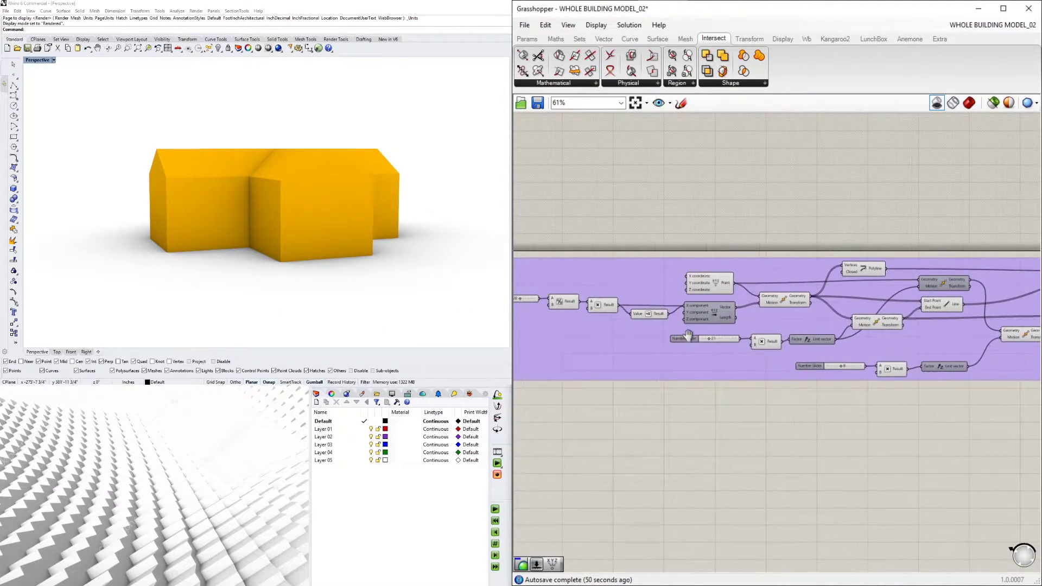
{"action": "right_click_drag", "start_coordinate": [688, 335], "coordinate": [870, 351]}
{"action": "scroll", "coordinate": [695, 313], "scroll_direction": "up", "scroll_amount": 6}
{"action": "mouse_move", "coordinate": [711, 324]}
{"action": "left_mouse_down"}
{"action": "mouse_move", "coordinate": [789, 328]}
{"action": "mouse_move", "coordinate": [699, 323]}
{"action": "mouse_move", "coordinate": [710, 322]}
{"action": "left_mouse_up"}
Raise the building's walls with the number slider that drives the first vertical move.
{"action": "scroll", "coordinate": [712, 322], "scroll_direction": "down", "scroll_amount": 5}
{"action": "right_click_drag", "start_coordinate": [803, 347], "coordinate": [698, 361]}
{"action": "scroll", "coordinate": [821, 382], "scroll_direction": "up", "scroll_amount": 5}
{"action": "mouse_move", "coordinate": [846, 381]}
{"action": "left_mouse_down"}
{"action": "mouse_move", "coordinate": [872, 381]}
{"action": "mouse_move", "coordinate": [860, 381]}
{"action": "left_mouse_up"}
{"action": "scroll", "coordinate": [839, 327], "scroll_direction": "down", "scroll_amount": 2}
{"action": "scroll", "coordinate": [838, 327], "scroll_direction": "down", "scroll_amount": 4}
Set the number slider that controls the roof ridge height to 20.
{"action": "right_click_drag", "start_coordinate": [964, 363], "coordinate": [690, 414]}
{"action": "scroll", "coordinate": [821, 406], "scroll_direction": "up", "scroll_amount": 5}
{"action": "scroll", "coordinate": [850, 408], "scroll_direction": "down", "scroll_amount": 3}
{"action": "scroll", "coordinate": [730, 413], "scroll_direction": "up", "scroll_amount": 1}
{"action": "scroll", "coordinate": [730, 414], "scroll_direction": "up", "scroll_amount": 1}
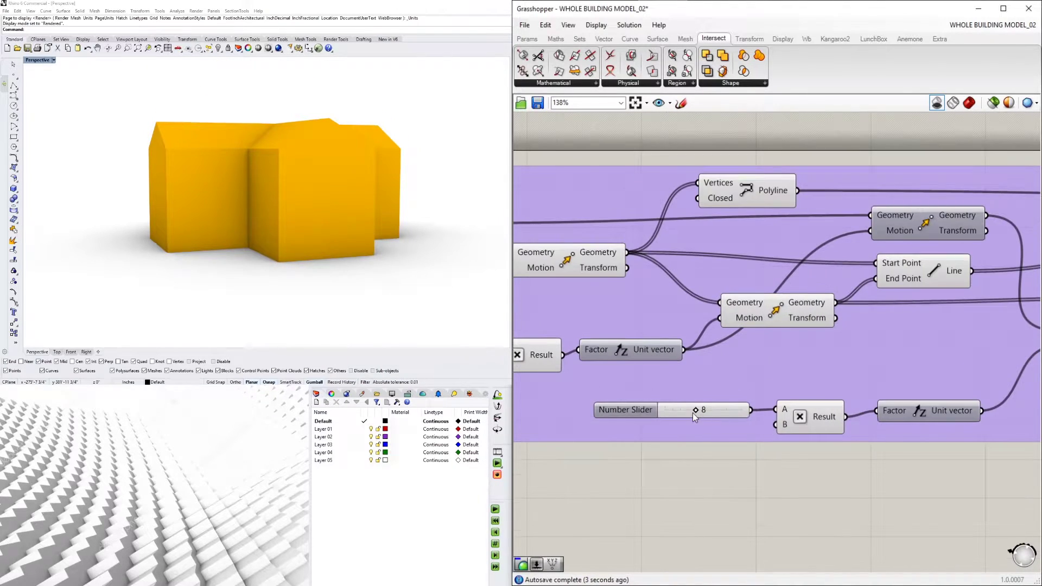
{"action": "left_click_drag", "start_coordinate": [695, 412], "coordinate": [762, 412]}
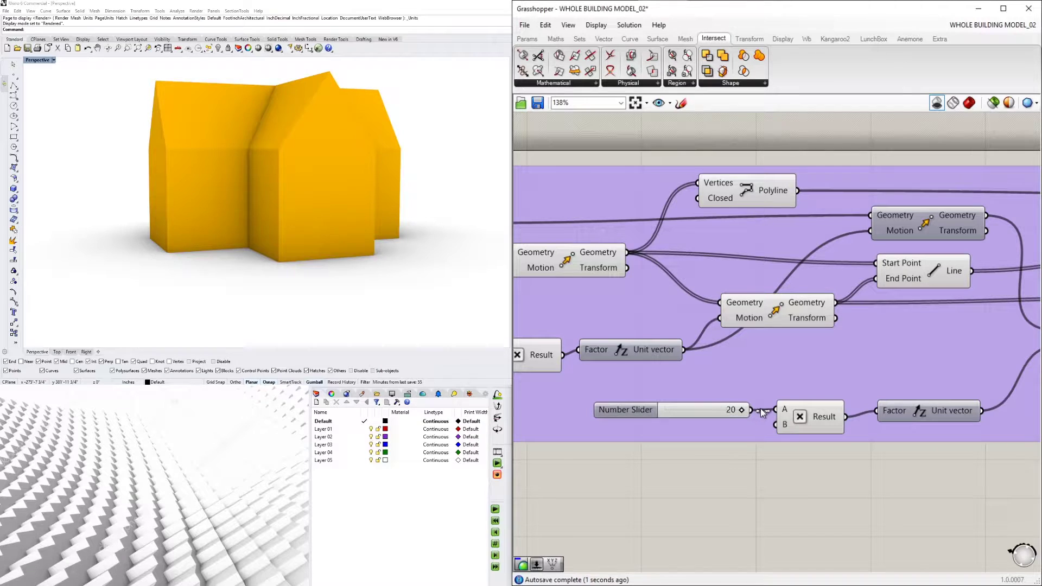
Set the extrusion length slider to 100 and view the crossed gable volumes from several angles.
{"action": "scroll", "coordinate": [780, 324], "scroll_direction": "down", "scroll_amount": 3}
{"action": "scroll", "coordinate": [818, 404], "scroll_direction": "up", "scroll_amount": 4}
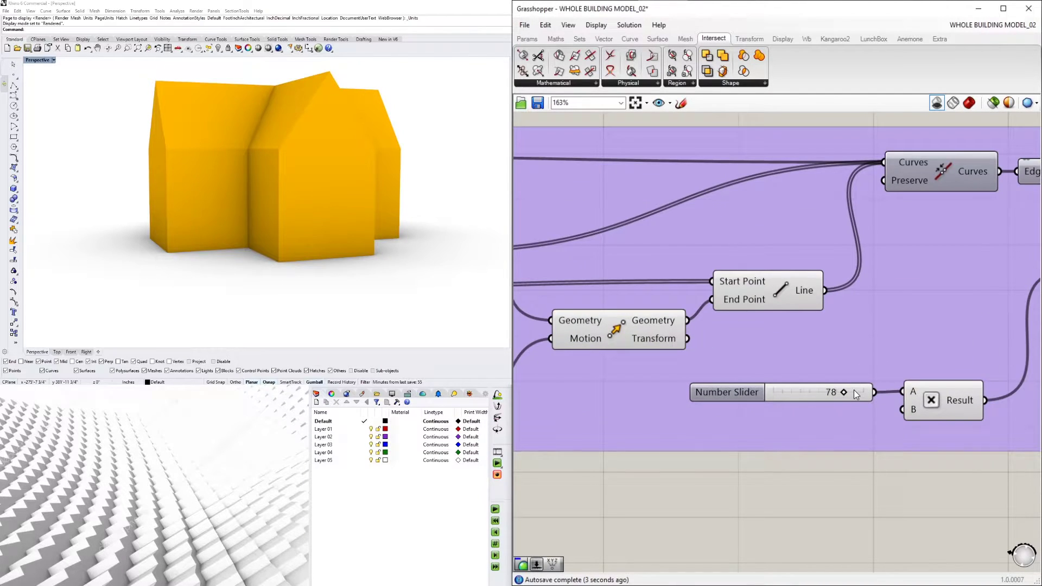
{"action": "left_click_drag", "start_coordinate": [849, 392], "coordinate": [889, 390]}
{"action": "scroll", "coordinate": [283, 215], "scroll_direction": "down", "scroll_amount": 2}
{"action": "right_click_drag", "start_coordinate": [283, 215], "coordinate": [496, 165]}
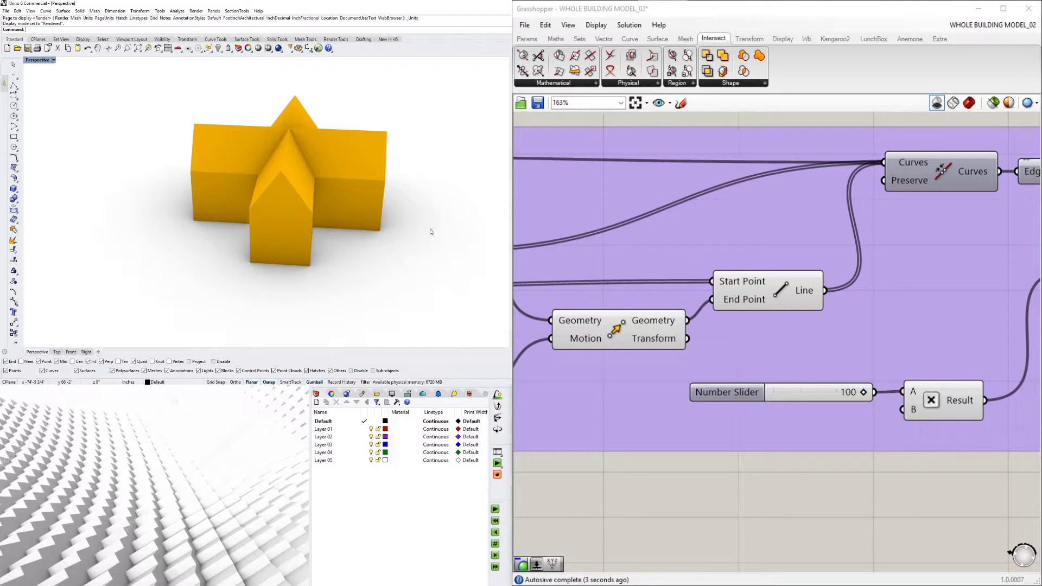
{"action": "scroll", "coordinate": [712, 314], "scroll_direction": "down", "scroll_amount": 5}
{"action": "scroll", "coordinate": [881, 258], "scroll_direction": "down", "scroll_amount": 3}
{"action": "right_click_drag", "start_coordinate": [763, 312], "coordinate": [723, 284]}
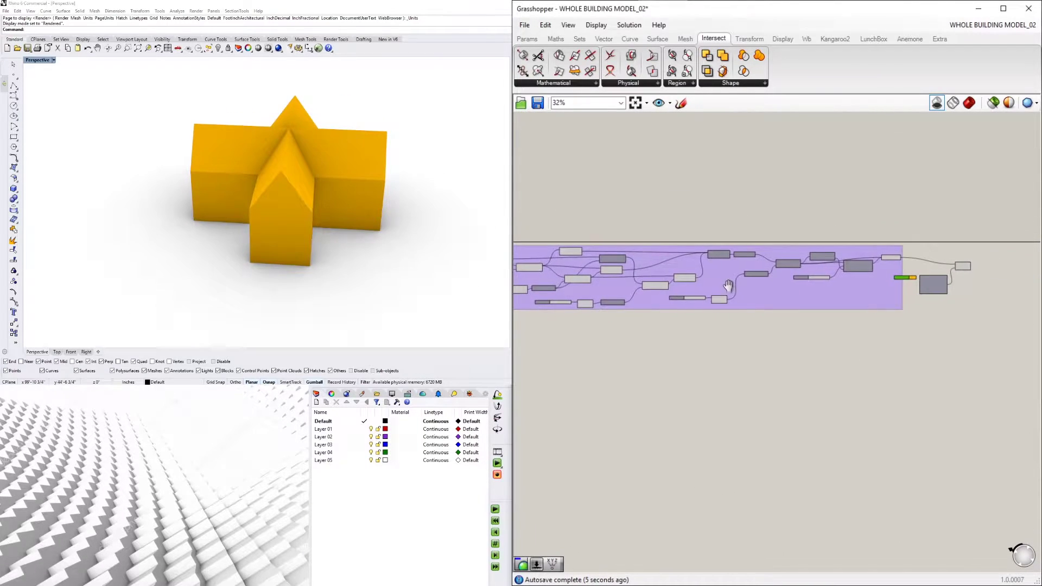
{"action": "scroll", "coordinate": [927, 269], "scroll_direction": "up", "scroll_amount": 3}
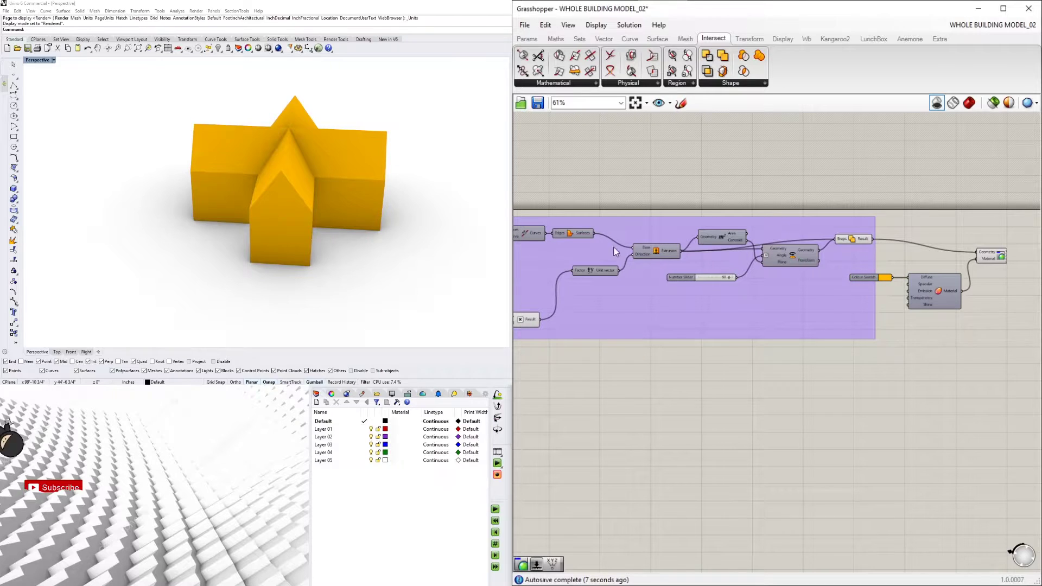
{"action": "right_click_drag", "start_coordinate": [365, 210], "coordinate": [242, 159]}
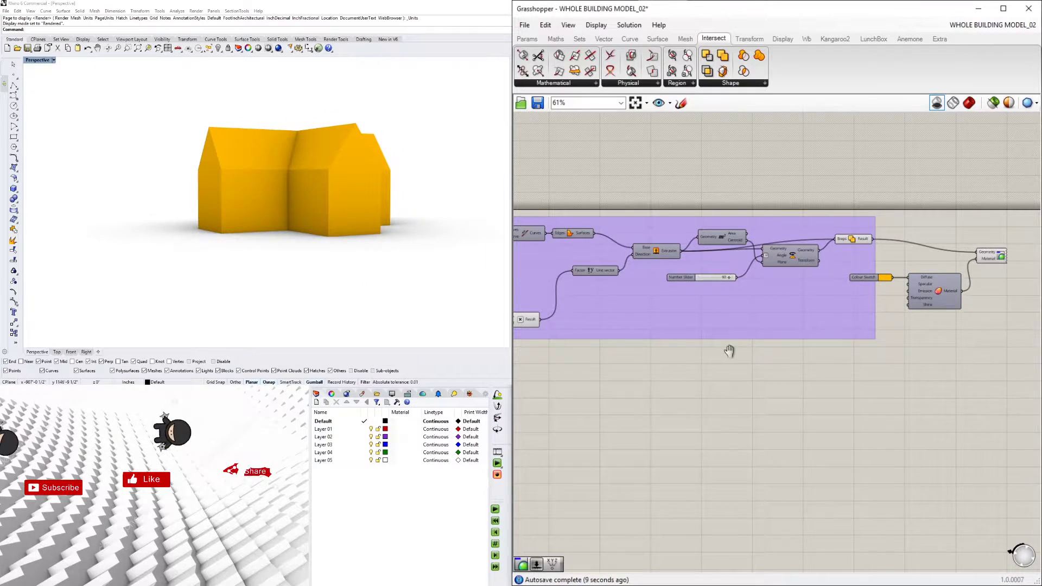
Shorten the building volumes slightly with the extrusion length slider.
{"action": "right_click_drag", "start_coordinate": [729, 351], "coordinate": [891, 354]}
{"action": "scroll", "coordinate": [656, 320], "scroll_direction": "up", "scroll_amount": 5}
{"action": "left_click_drag", "start_coordinate": [660, 318], "coordinate": [652, 320]}
{"action": "scroll", "coordinate": [663, 353], "scroll_direction": "down", "scroll_amount": 3}
Set the number slider that controls the roof ridge height to 15.
{"action": "right_click_drag", "start_coordinate": [661, 367], "coordinate": [940, 365]}
{"action": "scroll", "coordinate": [781, 373], "scroll_direction": "up", "scroll_amount": 3}
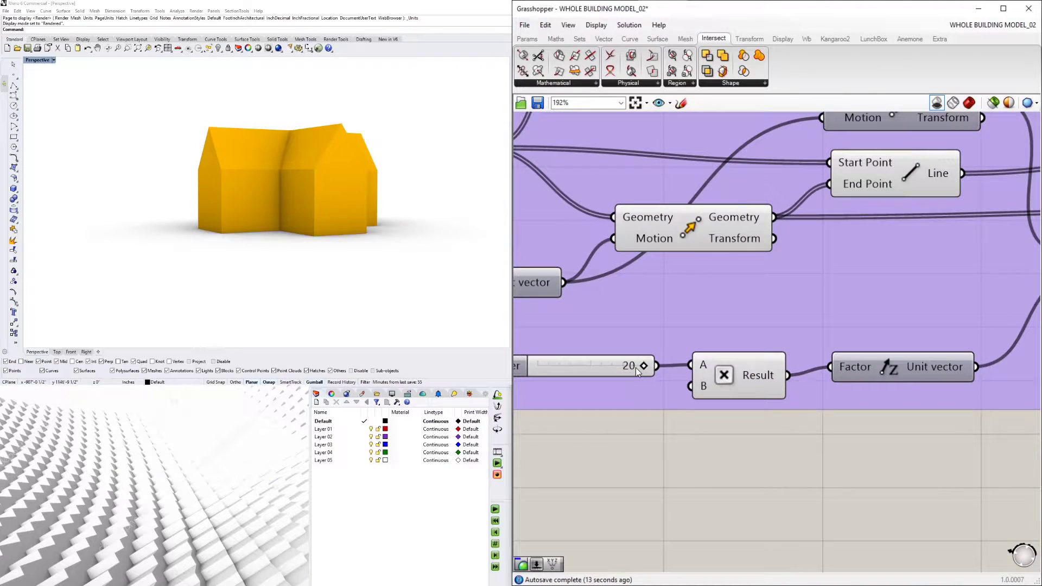
{"action": "left_click_drag", "start_coordinate": [640, 367], "coordinate": [613, 367]}
{"action": "scroll", "coordinate": [690, 304], "scroll_direction": "down", "scroll_amount": 8}
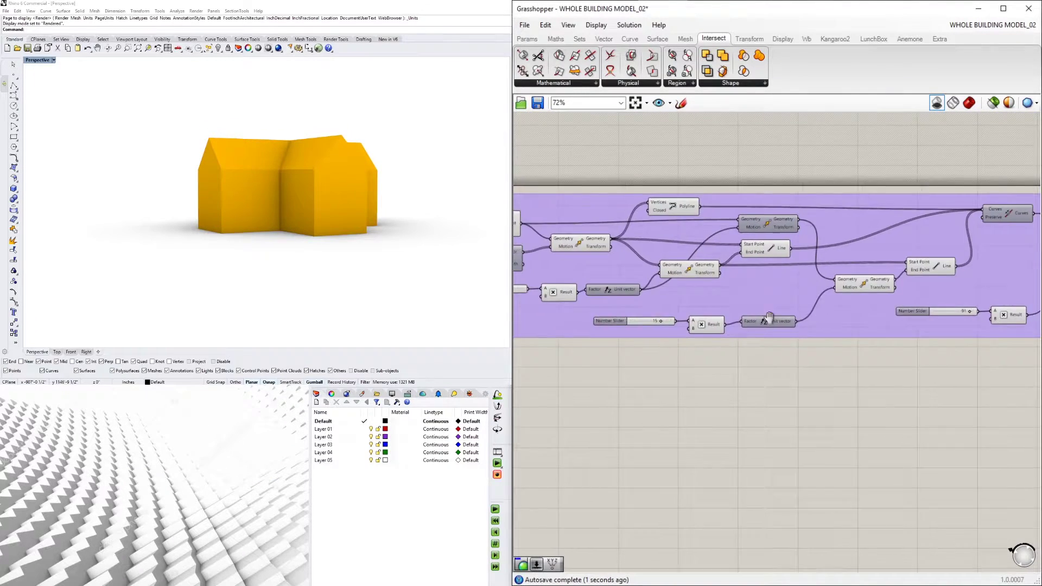
Examine the resized building and the rest of the definition up to the material preview components.
{"action": "right_click_drag", "start_coordinate": [967, 381], "coordinate": [846, 391]}
{"action": "right_click_drag", "start_coordinate": [350, 223], "coordinate": [412, 225]}
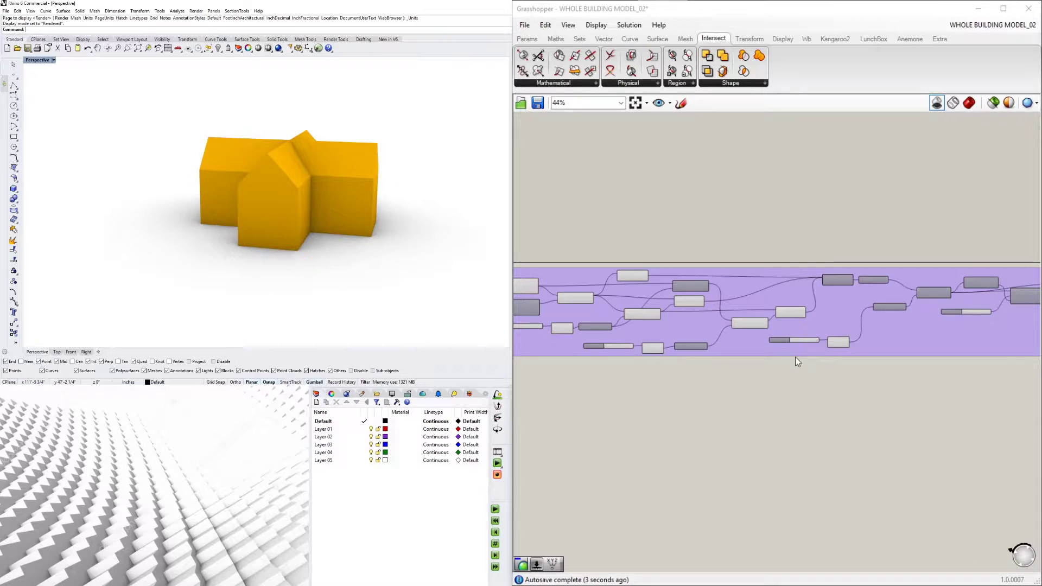
{"action": "scroll", "coordinate": [803, 359], "scroll_direction": "down", "scroll_amount": 4}
{"action": "right_click_drag", "start_coordinate": [887, 384], "coordinate": [934, 304]}
{"action": "scroll", "coordinate": [925, 274], "scroll_direction": "up", "scroll_amount": 3}
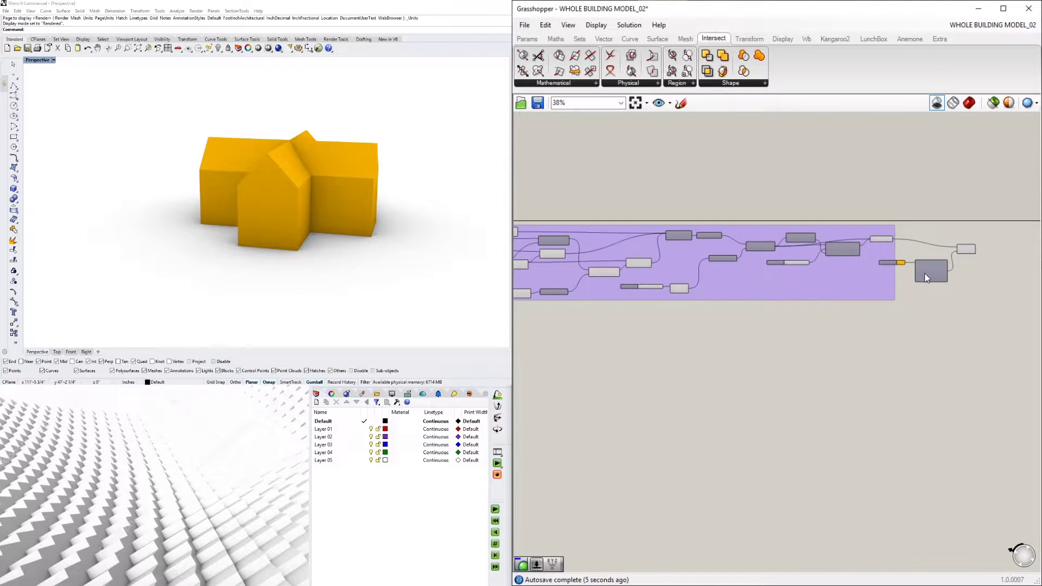
{"action": "left_click", "coordinate": [927, 289]}
{"action": "left_click", "coordinate": [466, 539]}
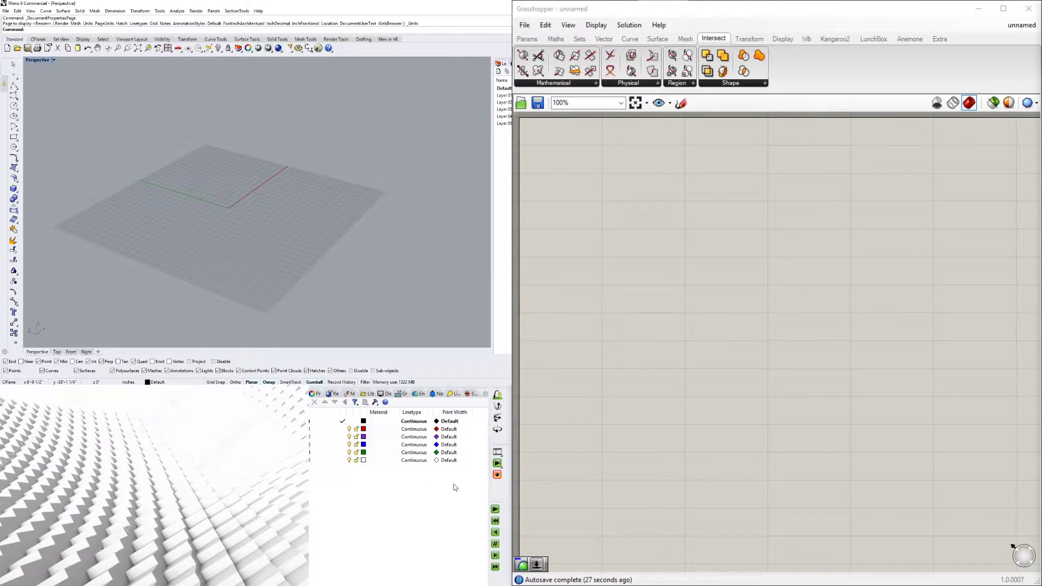
{"action": "right_click_drag", "start_coordinate": [193, 204], "coordinate": [249, 135]}
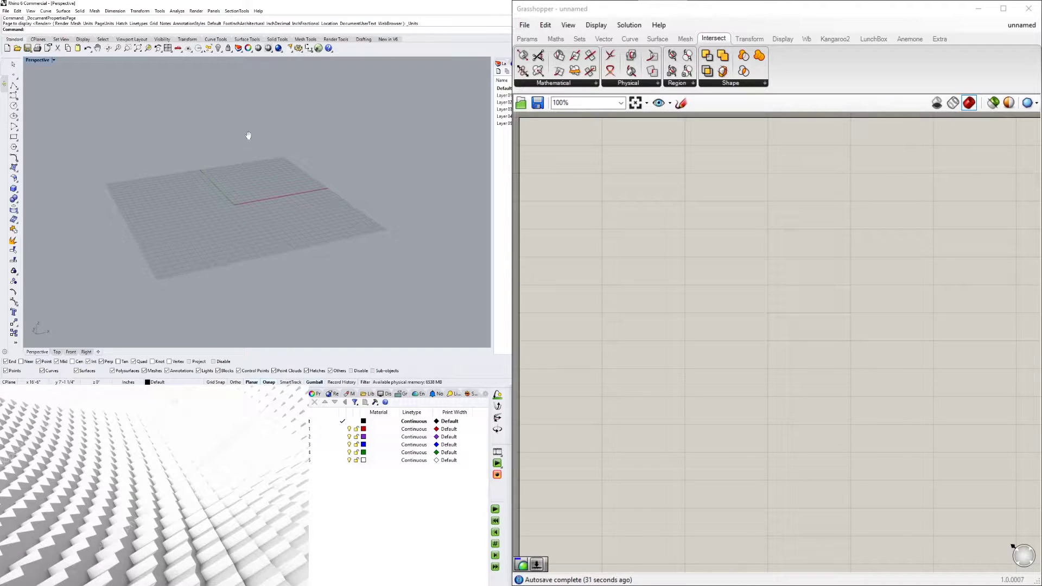
{"action": "scroll", "coordinate": [760, 235], "scroll_direction": "down", "scroll_amount": 2}
{"action": "right_click_drag", "start_coordinate": [738, 235], "coordinate": [752, 274]}
{"action": "double_click", "coordinate": [752, 274]}
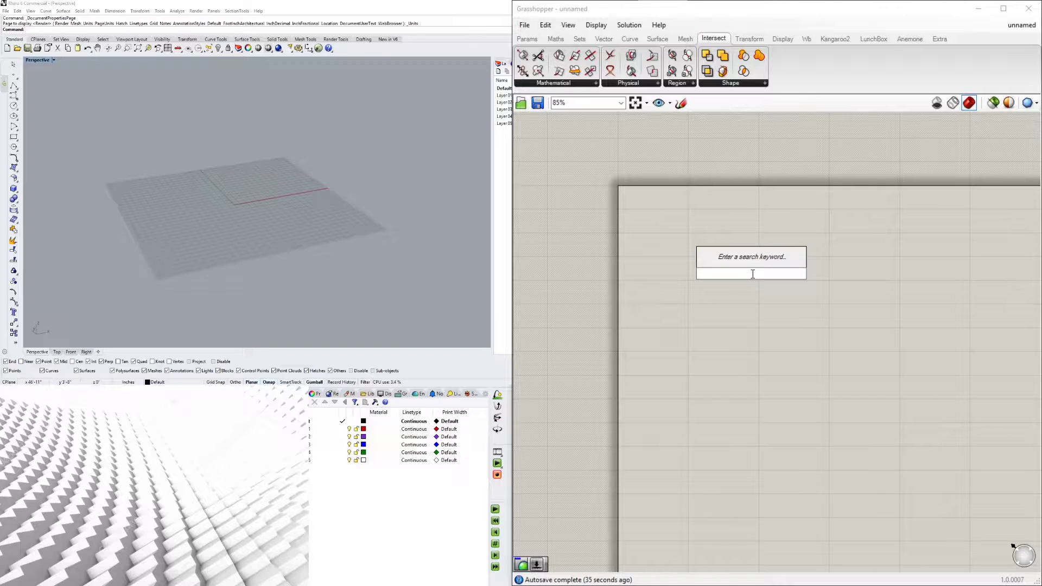
{"action": "type", "text": "POINT"}
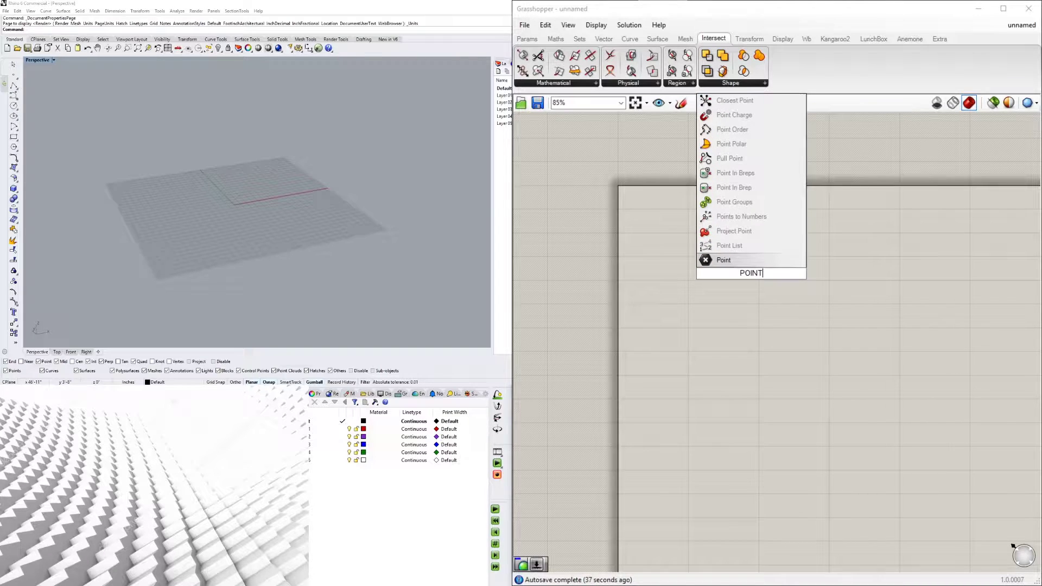
{"action": "key", "text": "Escape"}
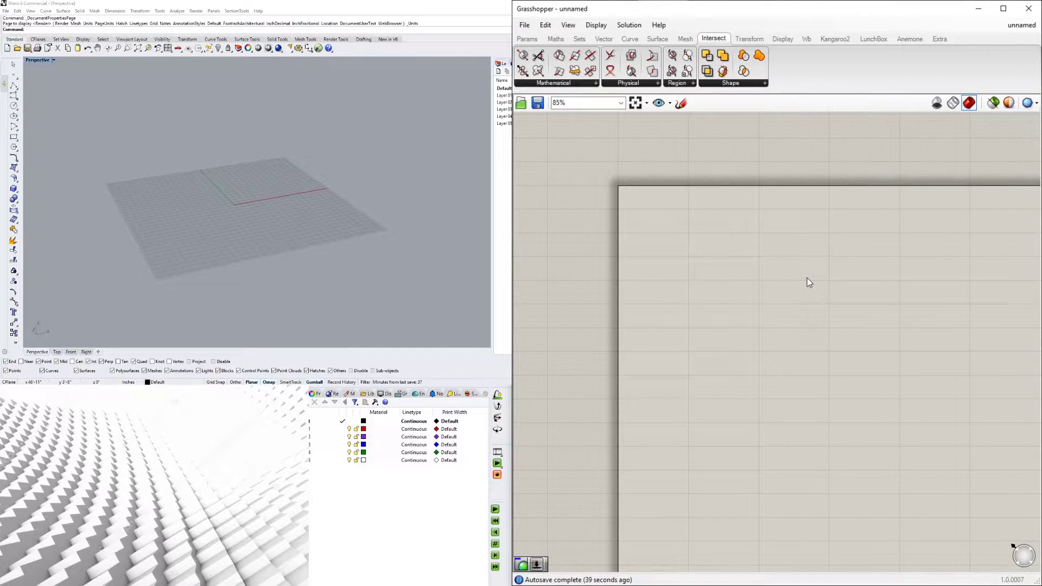
Add a Construct Point component and place it near the upper edge of the empty Grasshopper canvas.
{"action": "double_click", "coordinate": [808, 281]}
{"action": "type", "text": "CONTRU"}
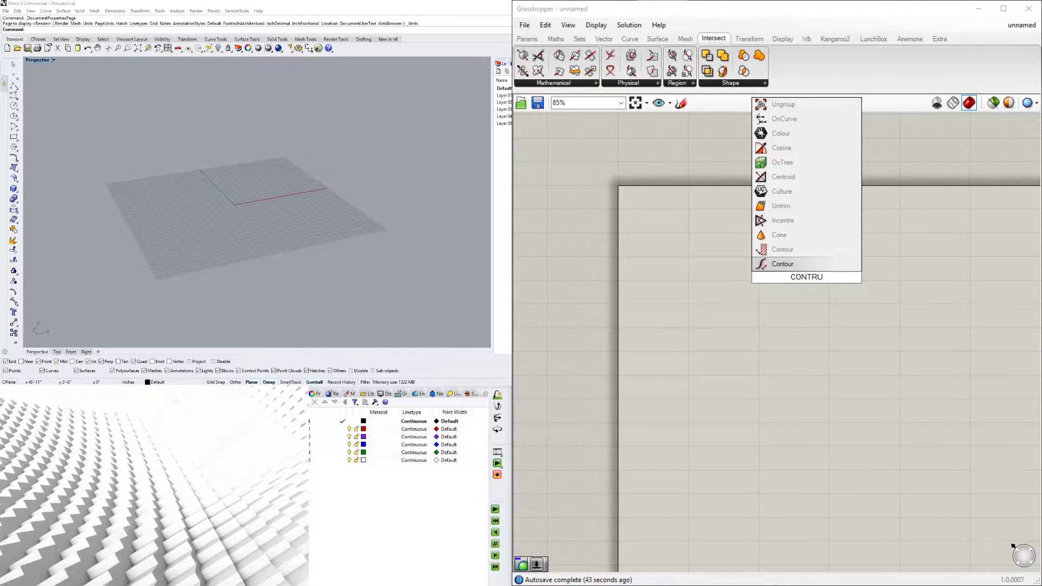
{"action": "key", "text": "BackSpace"}
{"action": "key", "text": "BackSpace"}
{"action": "type", "text": "ST"}
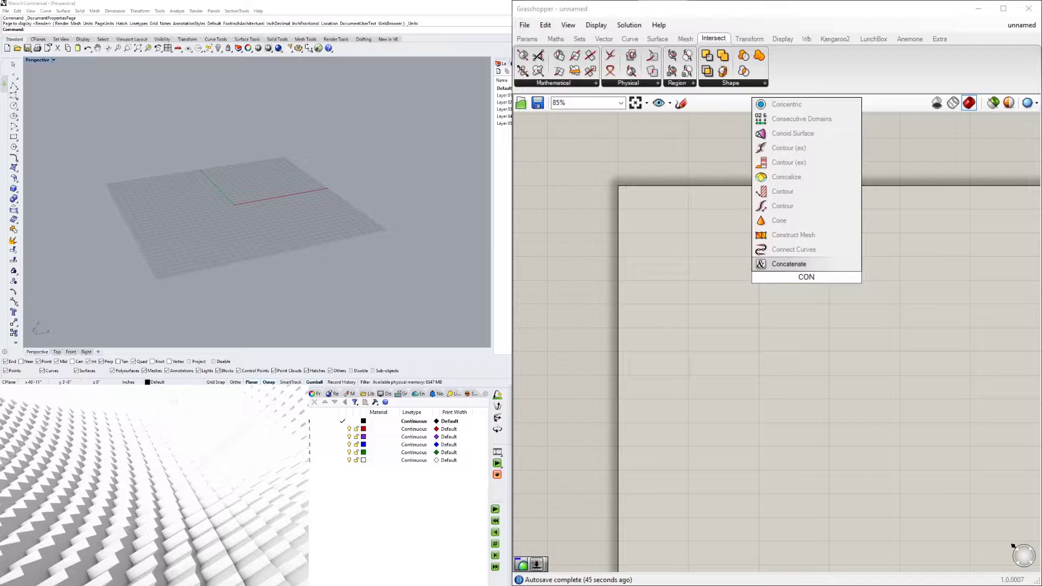
{"action": "type", "text": "RUC"}
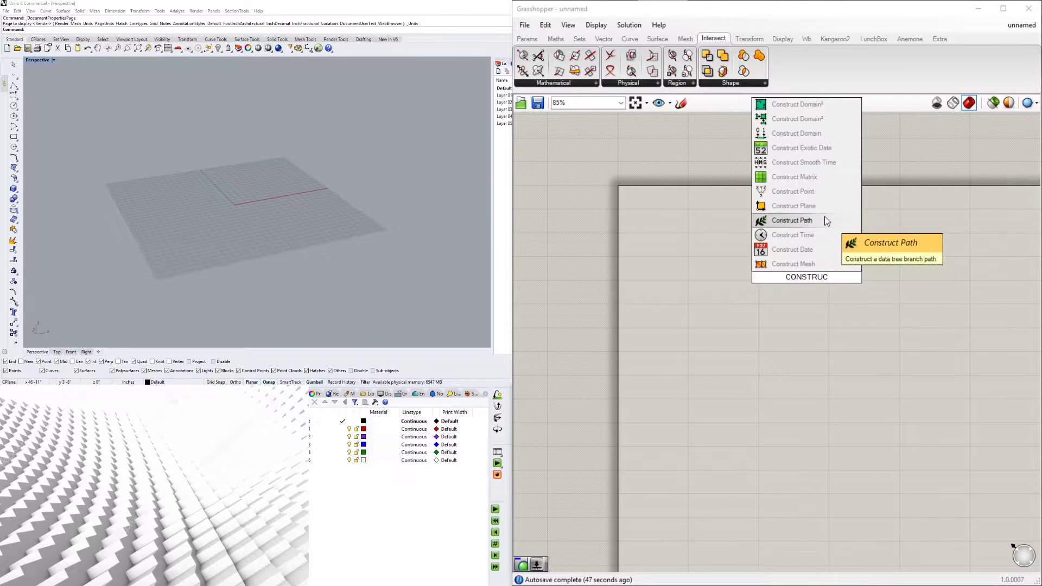
{"action": "left_click", "coordinate": [816, 193]}
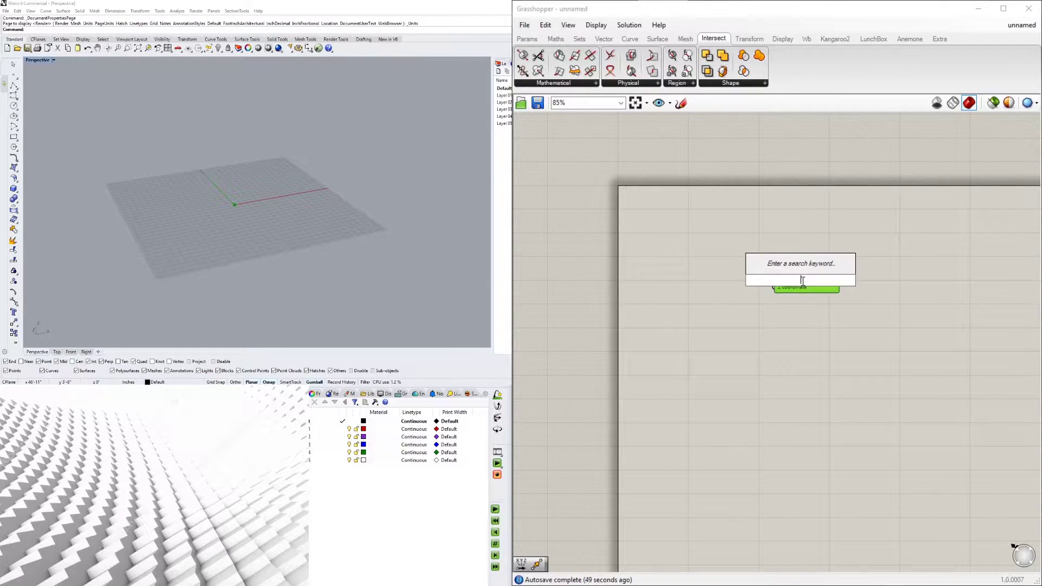
{"action": "left_click_drag", "start_coordinate": [791, 279], "coordinate": [844, 278]}
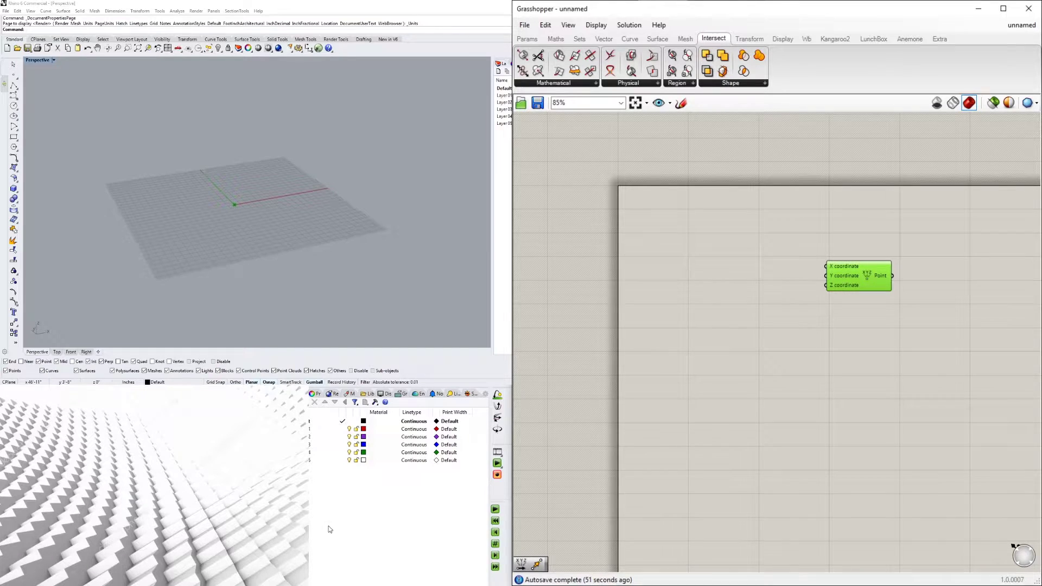
{"action": "scroll", "coordinate": [222, 217], "scroll_direction": "up", "scroll_amount": 4}
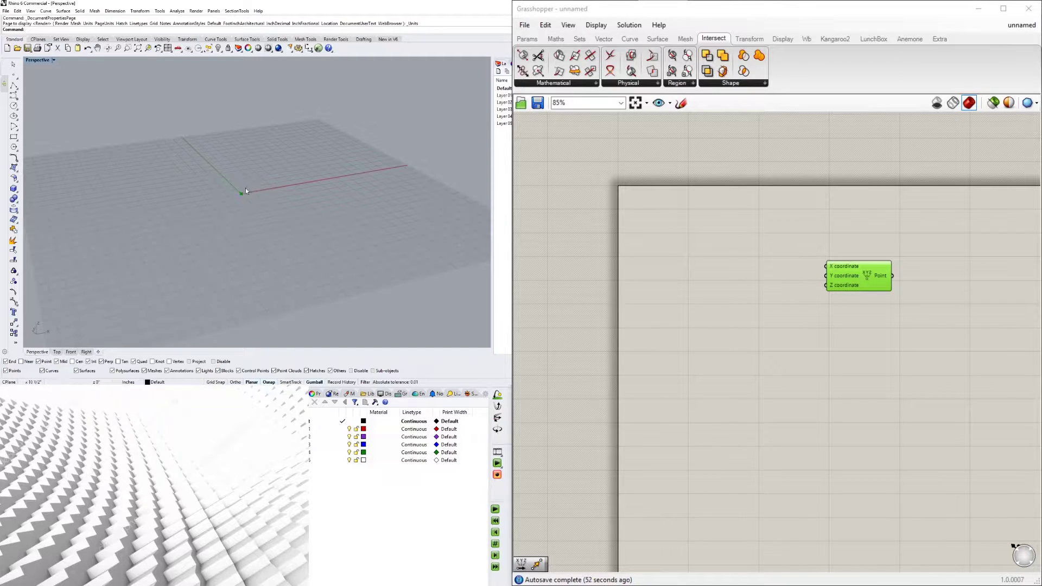
{"action": "left_click_drag", "start_coordinate": [878, 278], "coordinate": [792, 228]}
{"action": "left_click", "coordinate": [755, 297]}
Add a Move component and place it to the right of and slightly below the Construct Point component.
{"action": "double_click", "coordinate": [842, 266]}
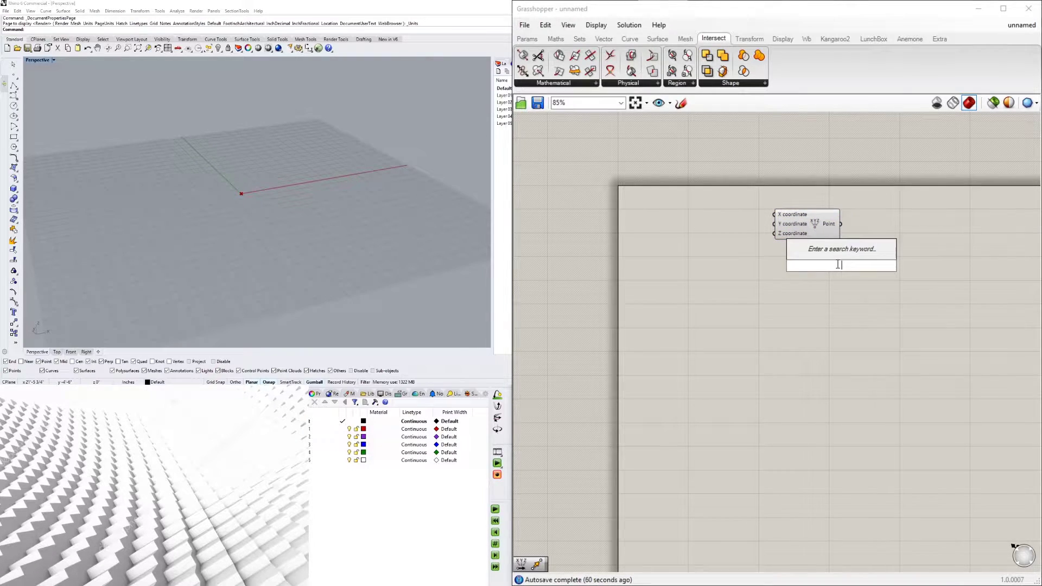
{"action": "type", "text": "MOVE"}
{"action": "key", "text": "Return"}
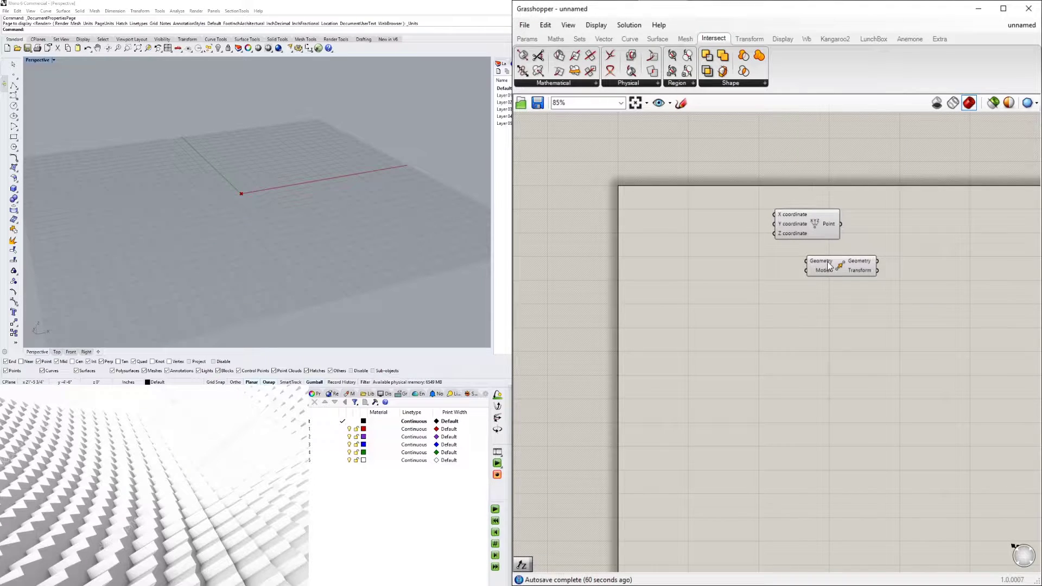
{"action": "left_click_drag", "start_coordinate": [904, 274], "coordinate": [933, 266]}
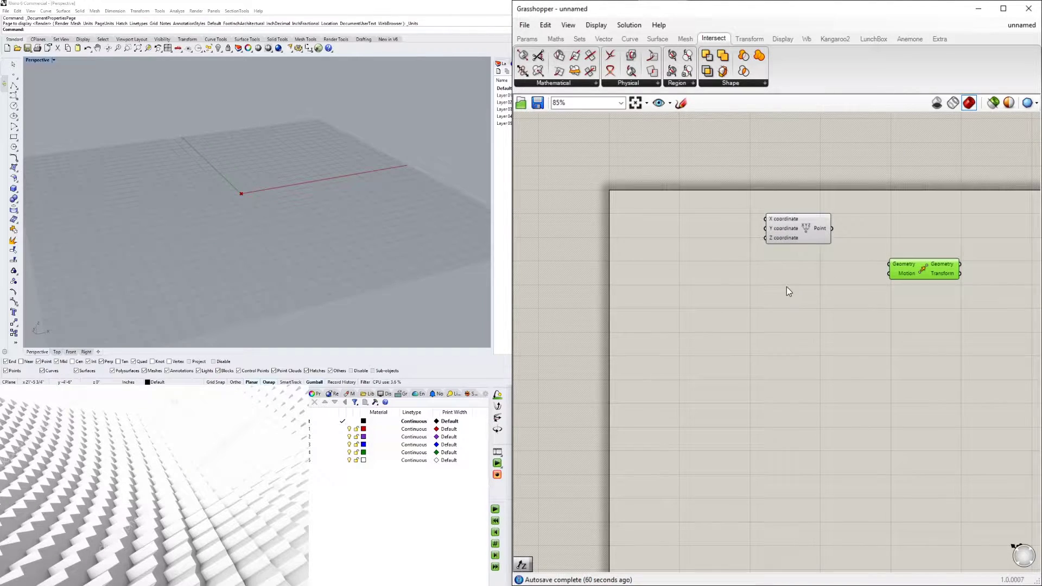
Add a Vector XYZ component and align it directly below the Construct Point component.
{"action": "double_click", "coordinate": [773, 284]}
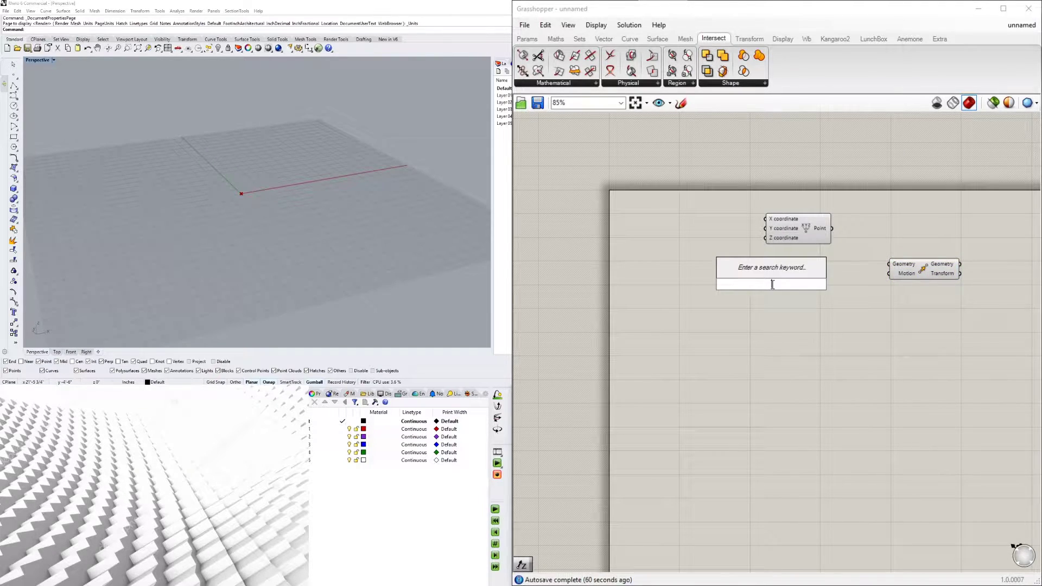
{"action": "type", "text": "VECT"}
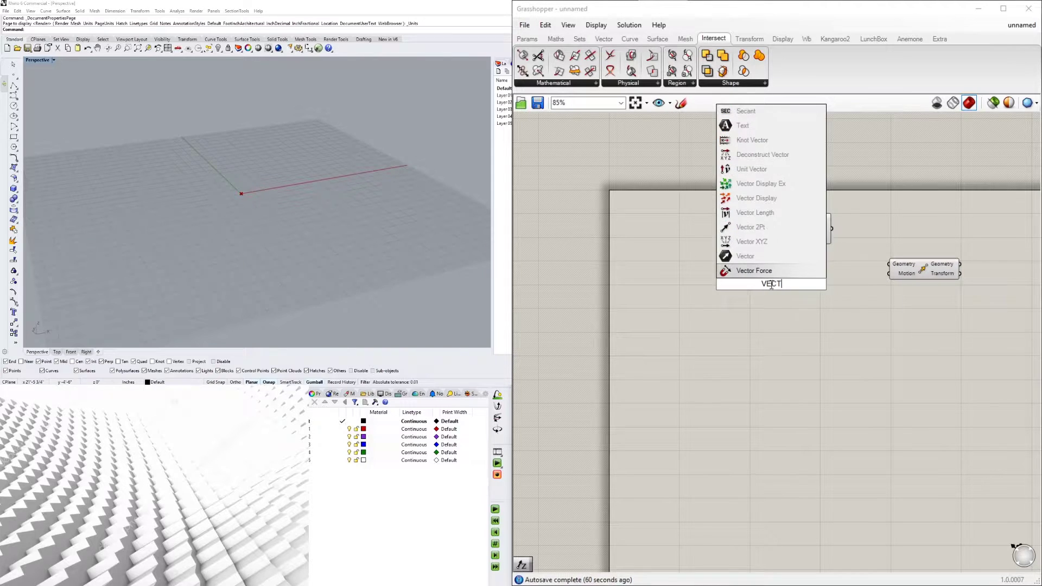
{"action": "left_click", "coordinate": [752, 242]}
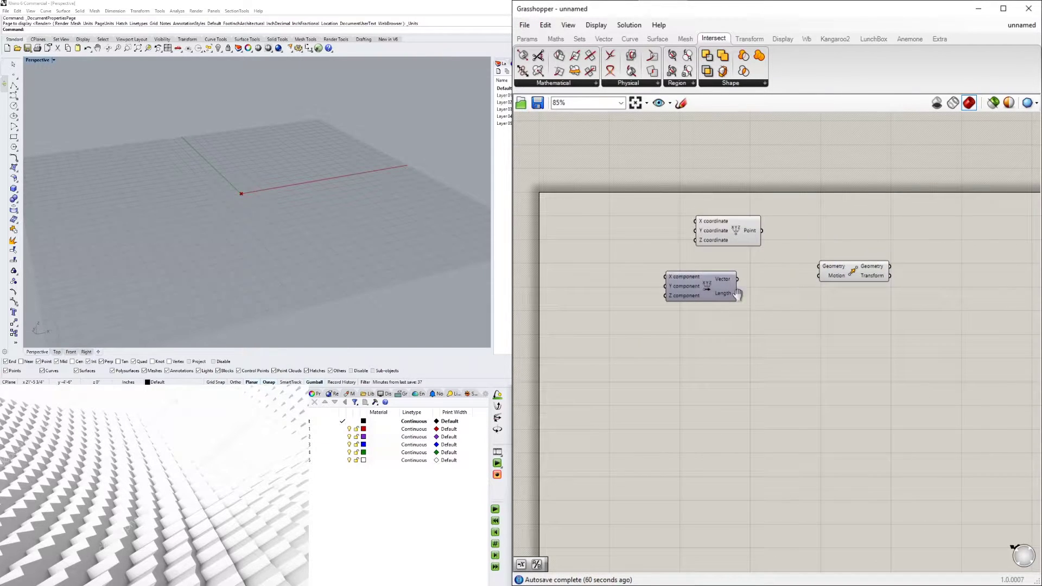
{"action": "mouse_move", "coordinate": [727, 290]}
{"action": "left_mouse_down"}
{"action": "mouse_move", "coordinate": [753, 288]}
{"action": "mouse_move", "coordinate": [740, 282]}
{"action": "left_mouse_up"}
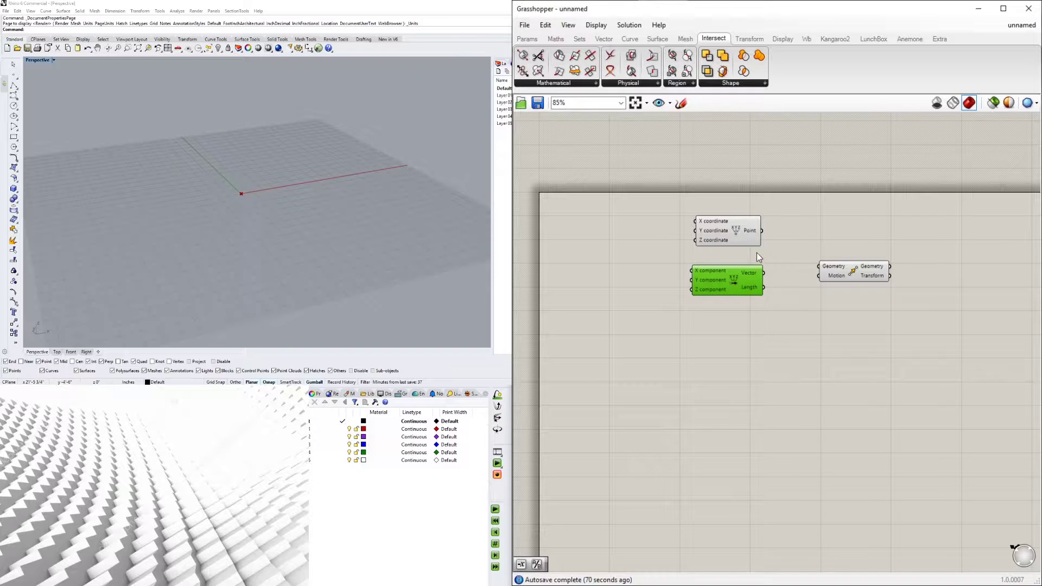
Connect the constructed point to the Move component's Geometry input and the XYZ vector to its Motion input.
{"action": "left_click_drag", "start_coordinate": [756, 235], "coordinate": [818, 276]}
{"action": "left_click_drag", "start_coordinate": [750, 287], "coordinate": [773, 296]}
{"action": "right_click_drag", "start_coordinate": [675, 314], "coordinate": [716, 327]}
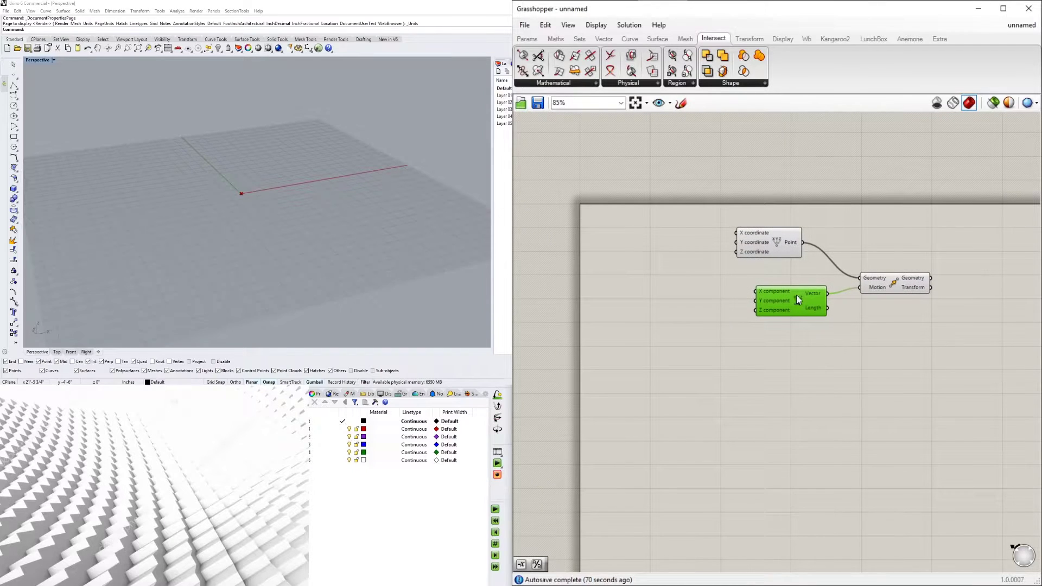
Add a number slider with the value 10 and place it to the left of the Vector XYZ component.
{"action": "double_click", "coordinate": [666, 292]}
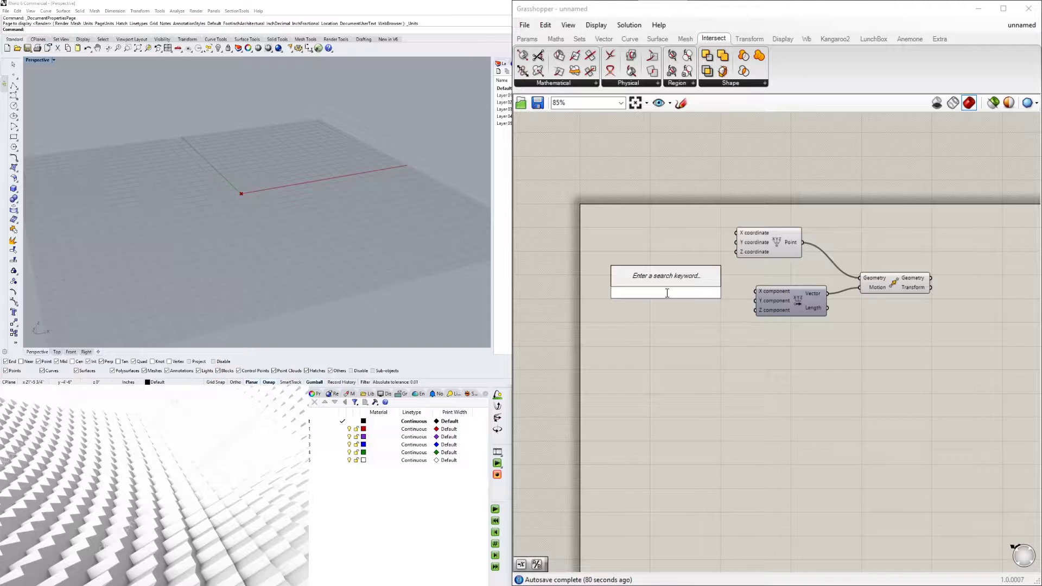
{"action": "type", "text": "10"}
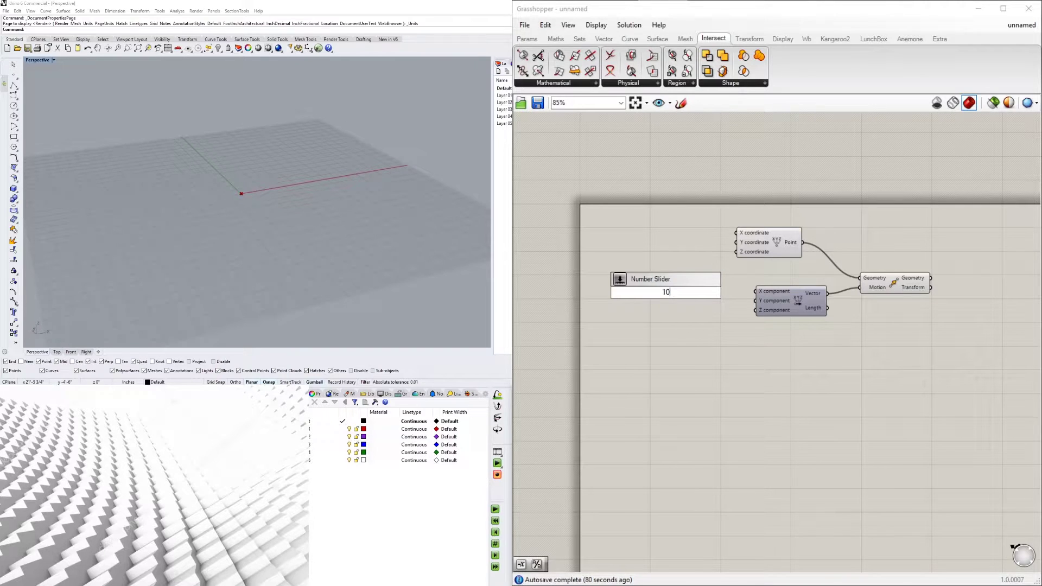
{"action": "key", "text": "Return"}
{"action": "left_click_drag", "start_coordinate": [656, 299], "coordinate": [618, 299]}
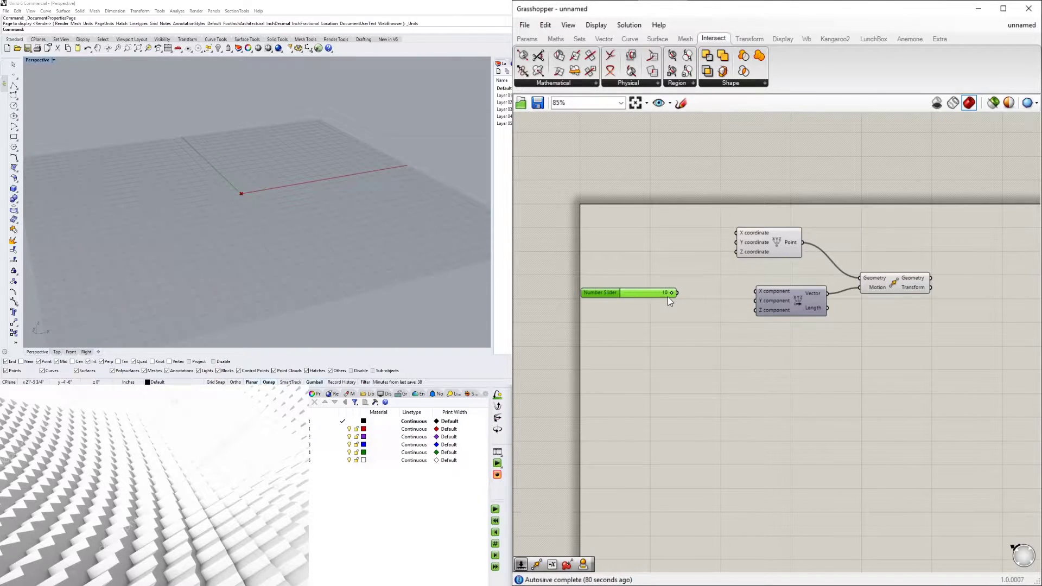
Add a Multiplication component with a preset factor of 12 between the number slider and the Vector XYZ component.
{"action": "double_click", "coordinate": [687, 311]}
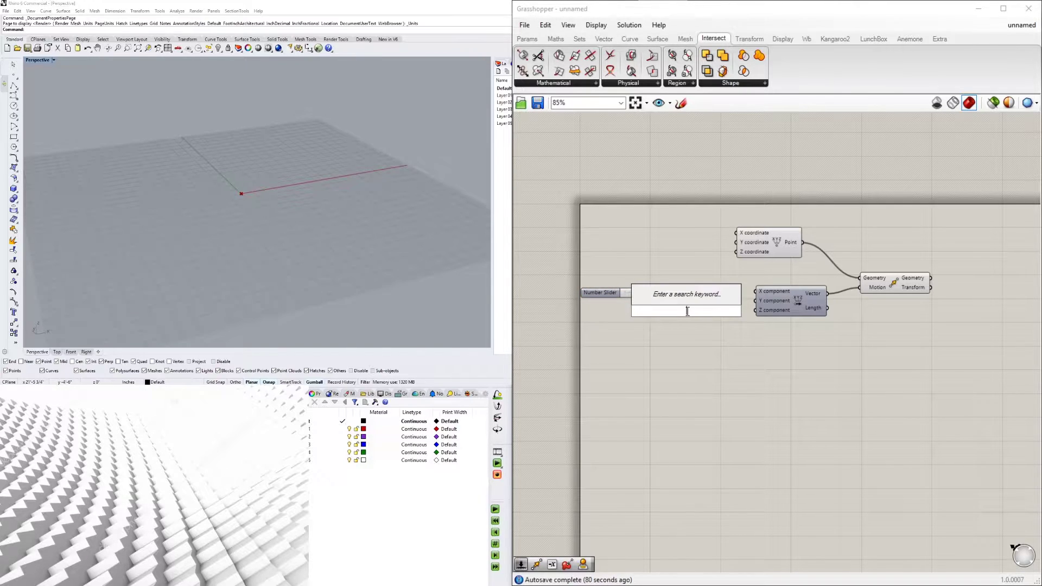
{"action": "type", "text": "*"}
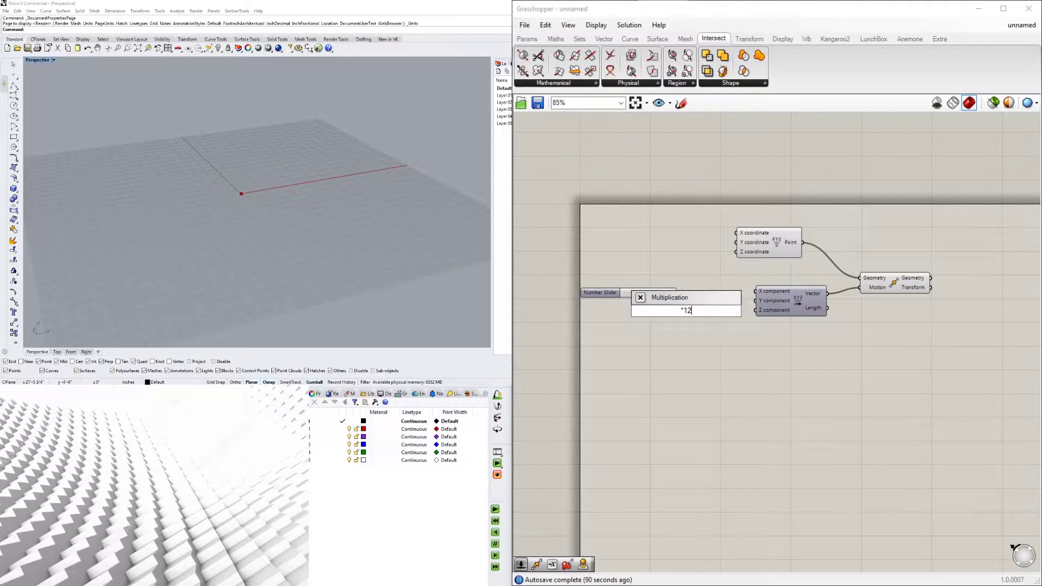
{"action": "type", "text": "12"}
{"action": "key", "text": "Return"}
Connect the number slider to the Multiplication's A input and its result to the Vector XYZ component's X component input.
{"action": "left_click", "coordinate": [699, 316]}
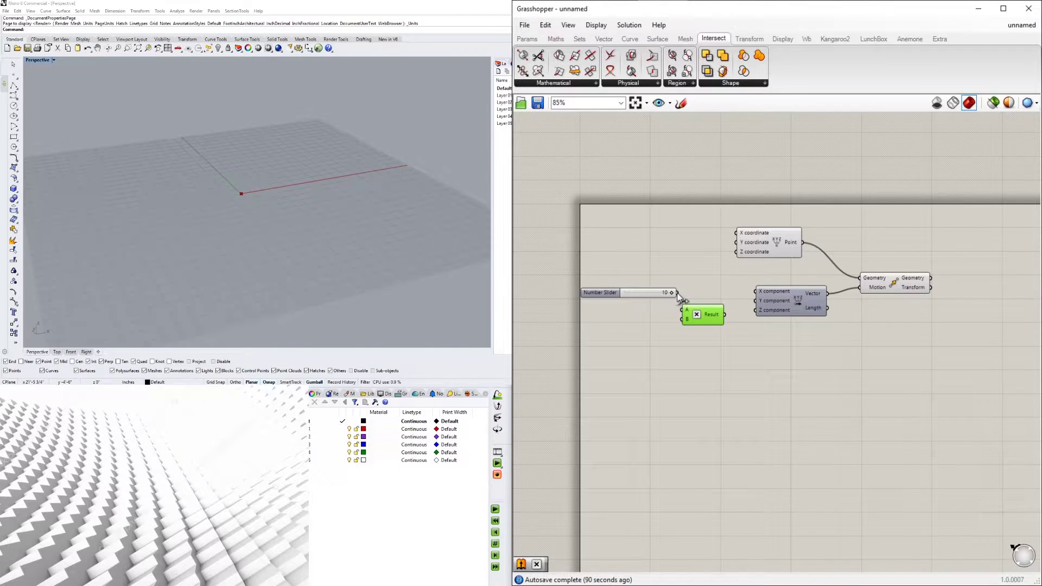
{"action": "left_click_drag", "start_coordinate": [704, 320], "coordinate": [708, 306]}
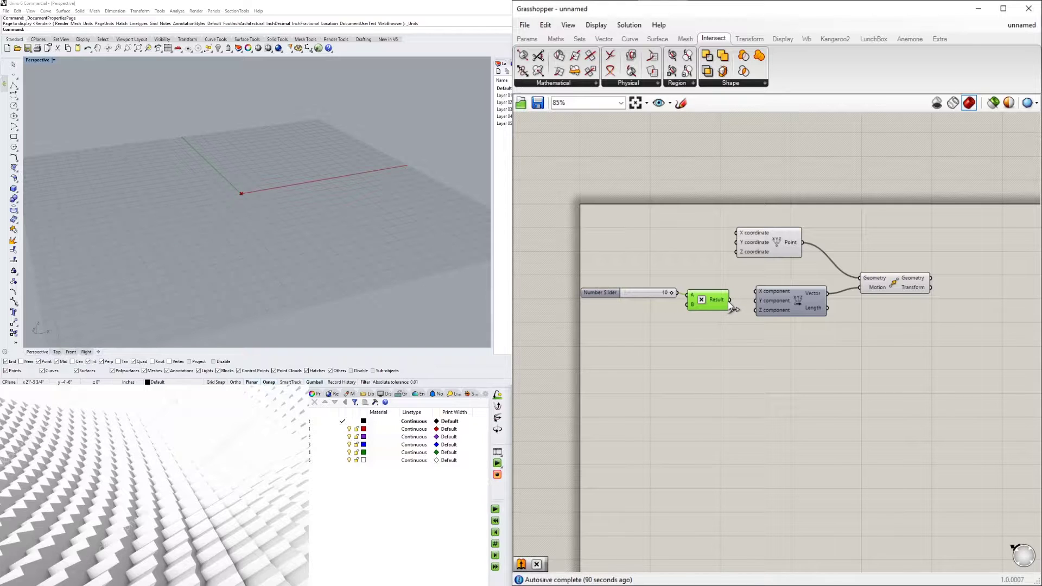
{"action": "left_click_drag", "start_coordinate": [731, 302], "coordinate": [753, 292]}
{"action": "right_click_drag", "start_coordinate": [245, 164], "coordinate": [329, 152]}
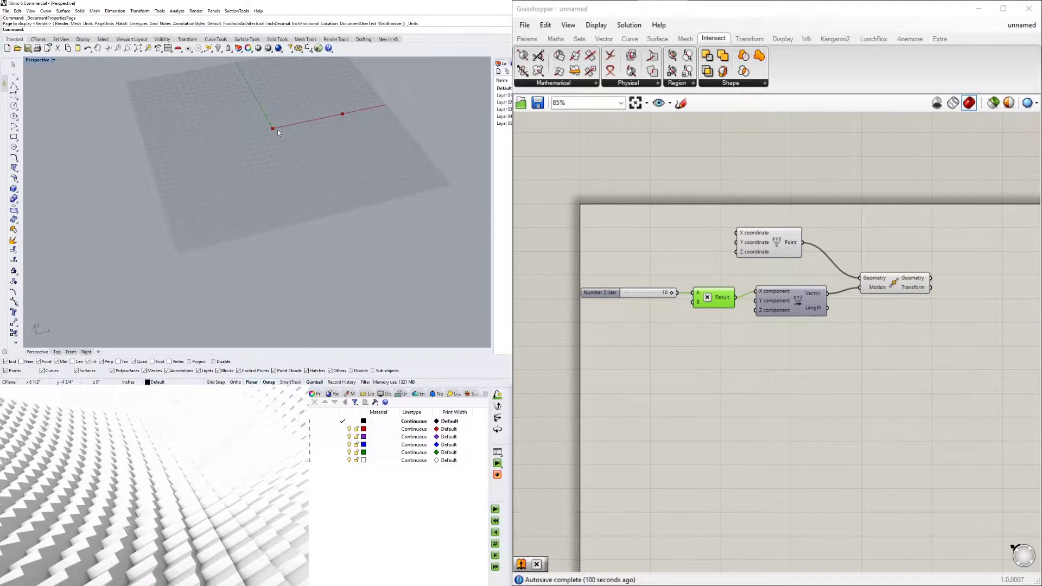
Add a Negative component below the Multiplication component.
{"action": "double_click", "coordinate": [680, 340]}
{"action": "type", "text": "NEG"}
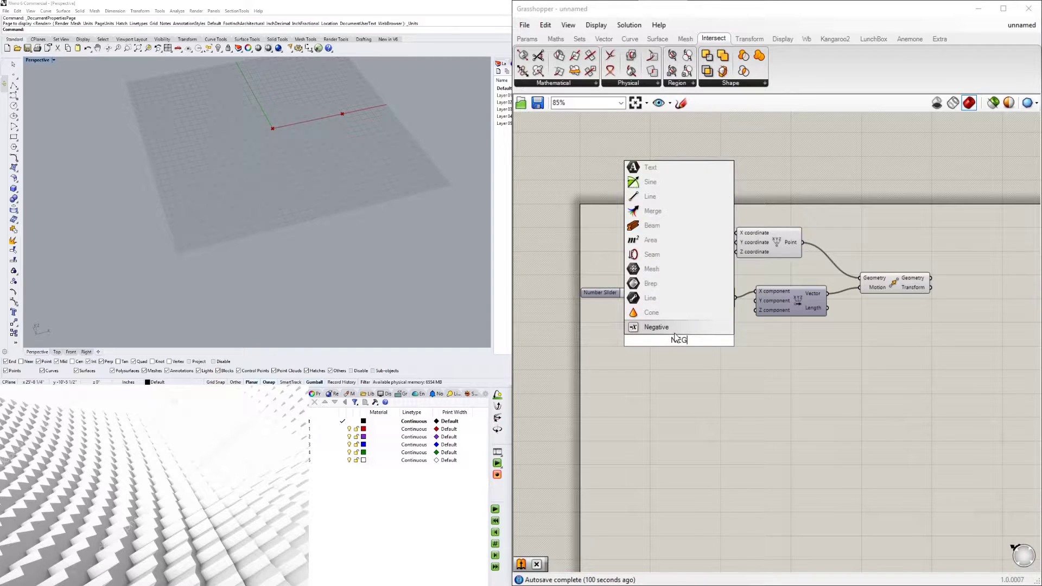
{"action": "left_click", "coordinate": [686, 328]}
Shift the Construct Point, Vector XYZ and Move components to the right and place the Negative component in the gap after Multiplication.
{"action": "right_click_drag", "start_coordinate": [744, 321], "coordinate": [656, 331]}
{"action": "left_click_drag", "start_coordinate": [874, 356], "coordinate": [741, 259]}
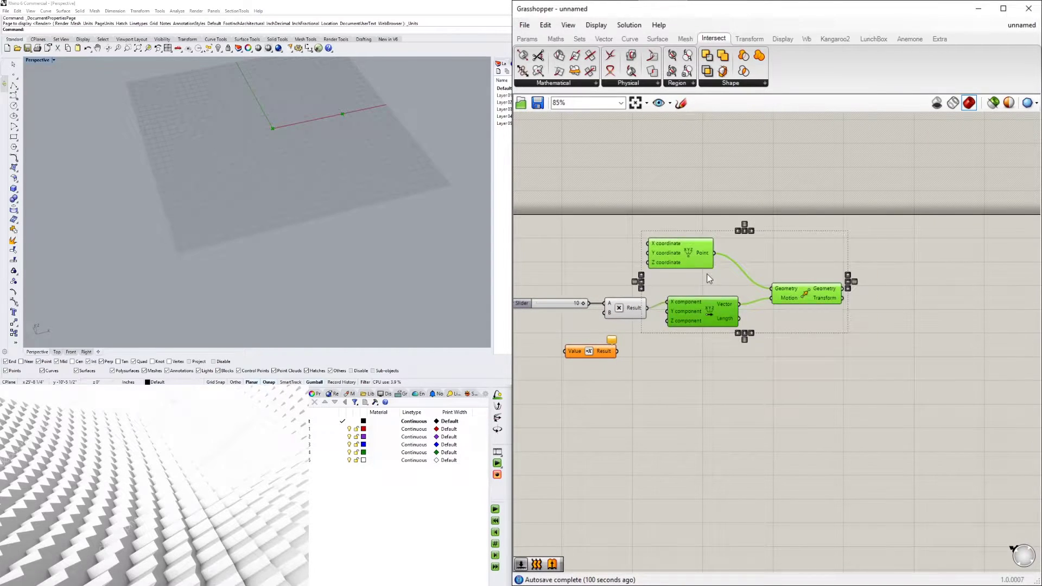
{"action": "left_click_drag", "start_coordinate": [714, 308], "coordinate": [780, 315]}
{"action": "left_click_drag", "start_coordinate": [593, 353], "coordinate": [668, 351]}
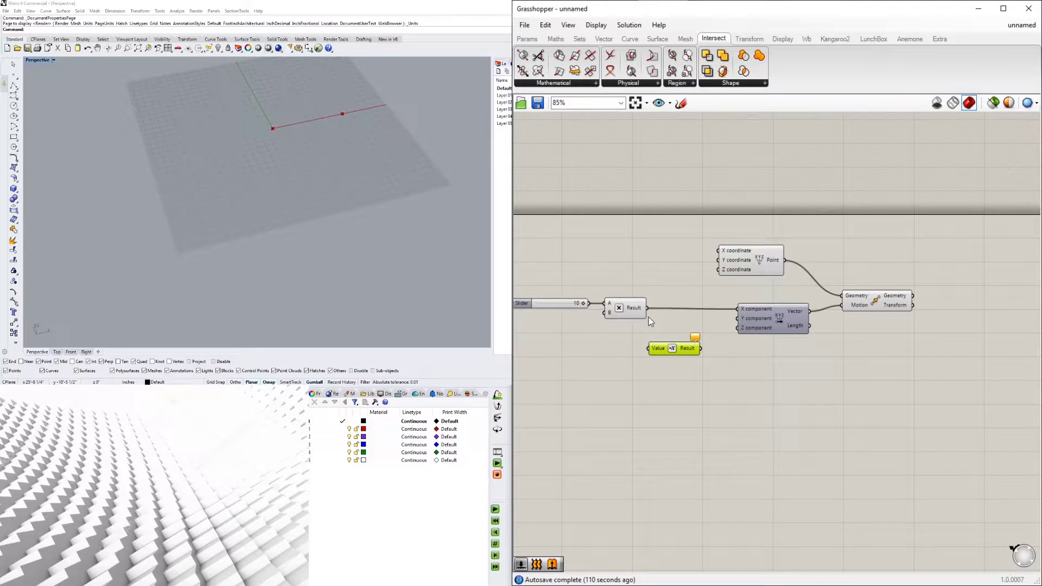
Feed the Multiplication result into the Negative component and add its result to the X component input alongside the existing wire.
{"action": "left_click_drag", "start_coordinate": [647, 307], "coordinate": [739, 309]}
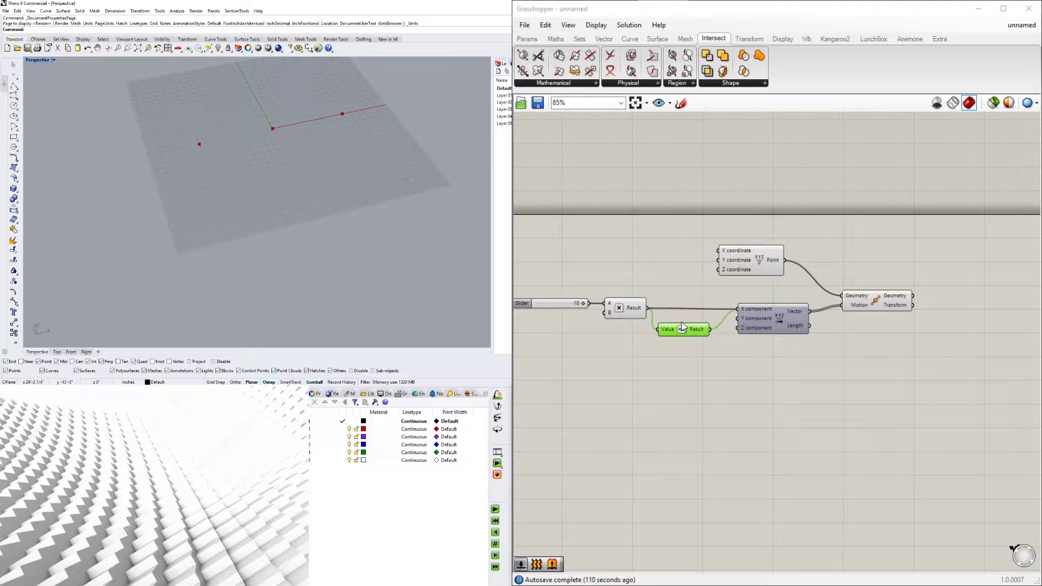
{"action": "left_click_drag", "start_coordinate": [682, 330], "coordinate": [689, 325]}
{"action": "left_click", "coordinate": [687, 352]}
Move the number slider up and to the left of the Multiplication component and raise its maximum above 10.
{"action": "right_click_drag", "start_coordinate": [606, 328], "coordinate": [643, 337]}
{"action": "scroll", "coordinate": [642, 336], "scroll_direction": "up", "scroll_amount": 5}
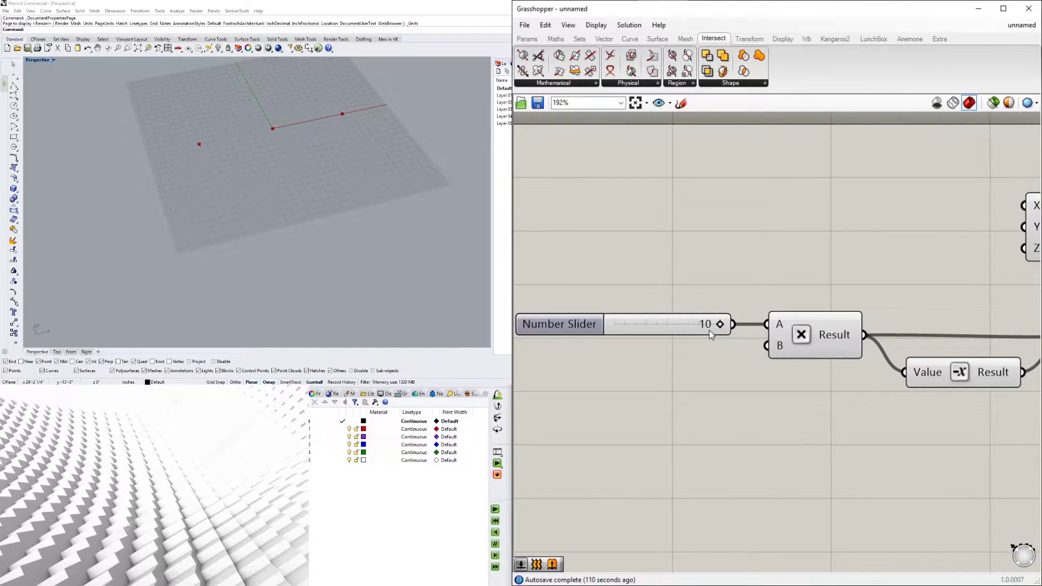
{"action": "mouse_move", "coordinate": [717, 324]}
{"action": "left_mouse_down"}
{"action": "mouse_move", "coordinate": [673, 326]}
{"action": "mouse_move", "coordinate": [726, 325]}
{"action": "mouse_move", "coordinate": [652, 324]}
{"action": "mouse_move", "coordinate": [728, 326]}
{"action": "left_mouse_up"}
{"action": "left_click", "coordinate": [451, 180]}
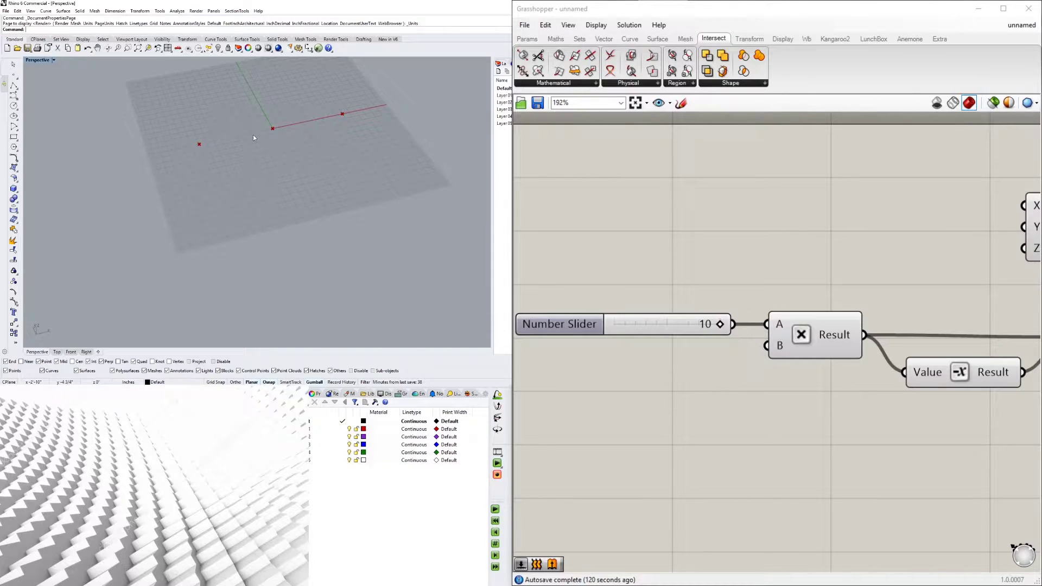
{"action": "right_click_drag", "start_coordinate": [591, 329], "coordinate": [725, 352]}
{"action": "left_click_drag", "start_coordinate": [706, 344], "coordinate": [568, 266]}
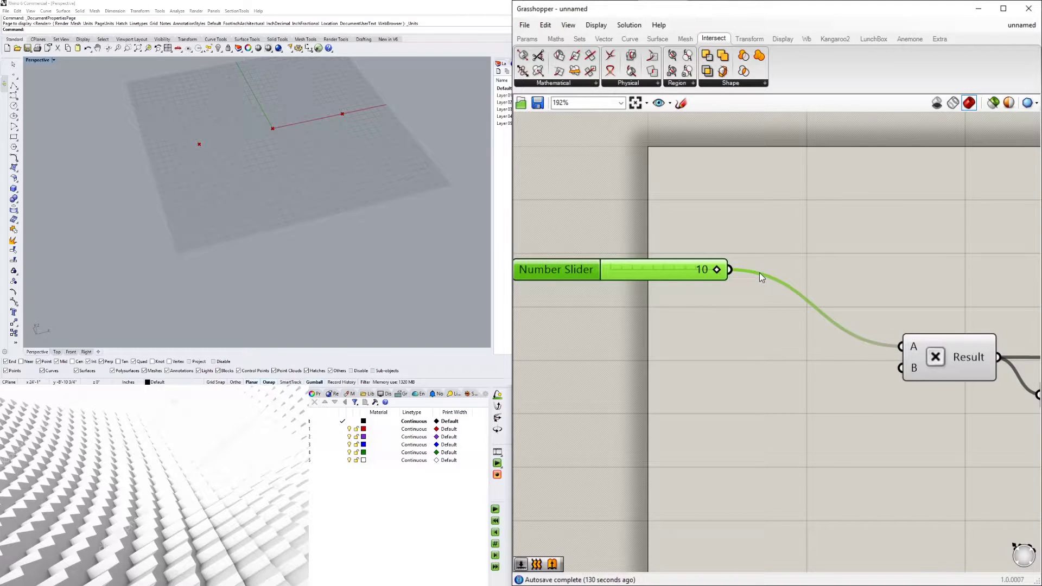
{"action": "double_click", "coordinate": [565, 266]}
{"action": "double_click", "coordinate": [605, 297]}
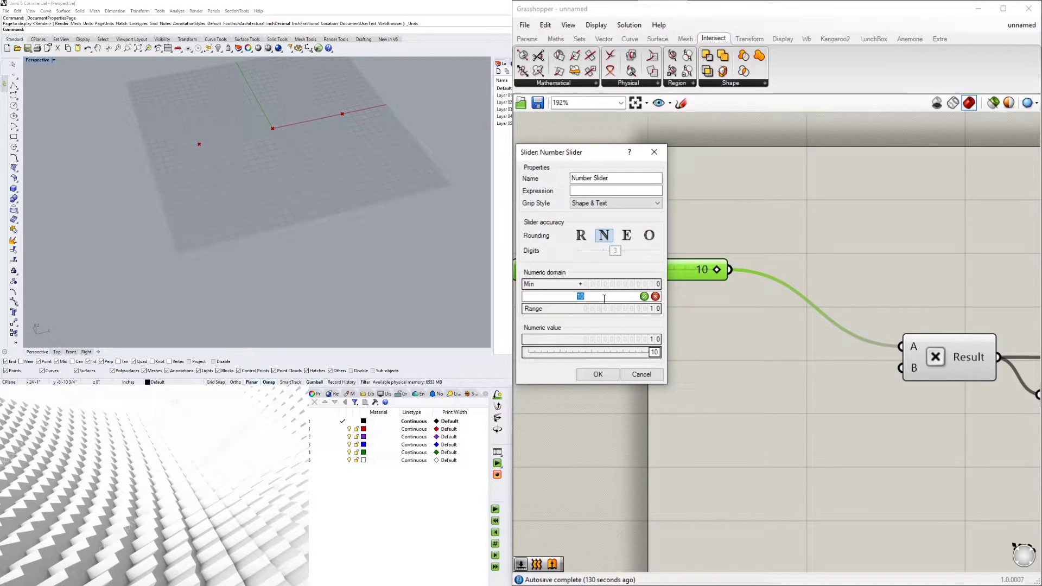
{"action": "left_click", "coordinate": [598, 376]}
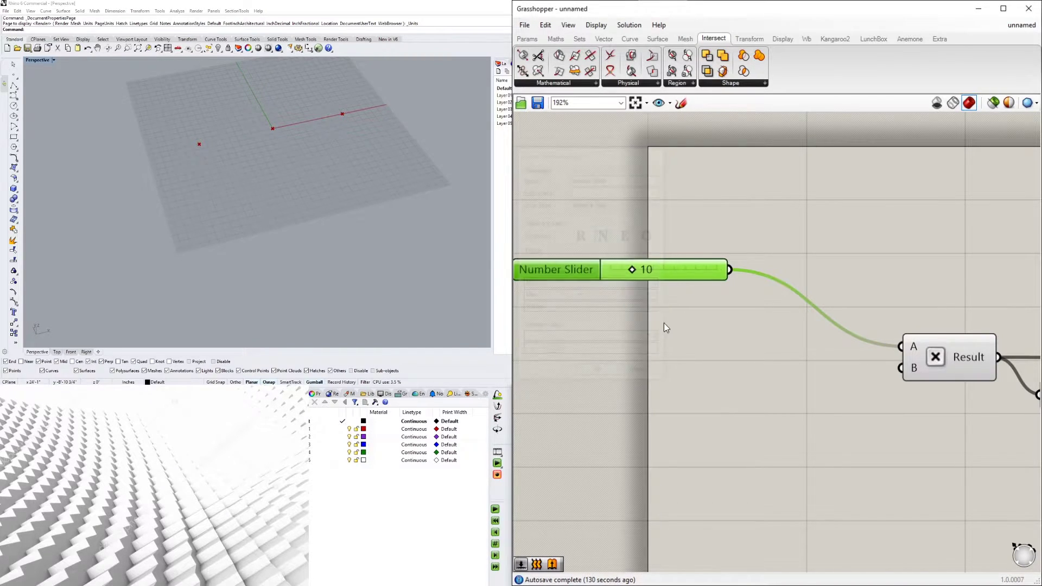
Add a Division component between the number slider and Multiplication, and connect the slider to its A input.
{"action": "scroll", "coordinate": [665, 320], "scroll_direction": "down", "scroll_amount": 1}
{"action": "double_click", "coordinate": [783, 281]}
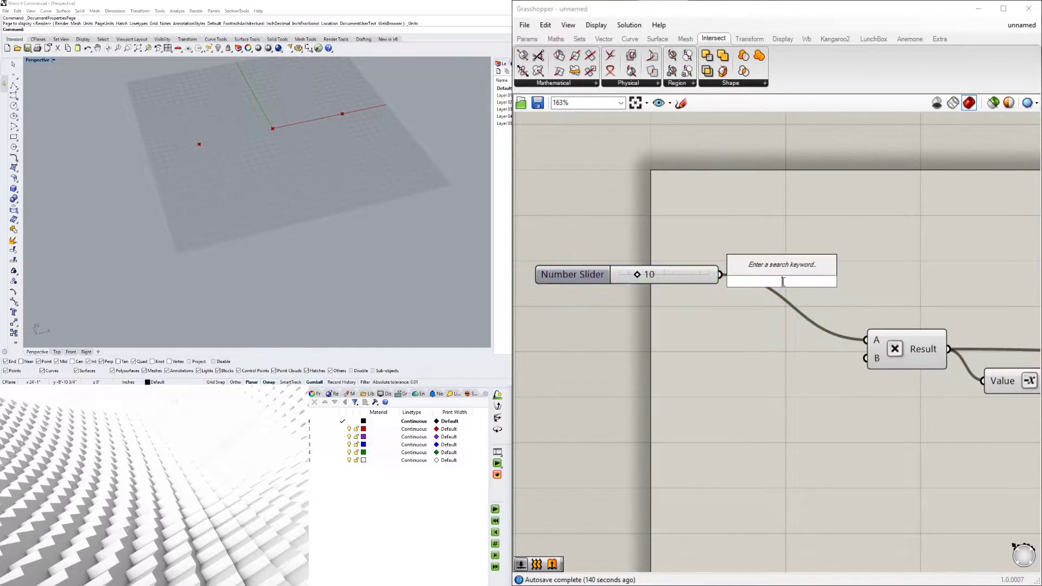
{"action": "type", "text": "Division"}
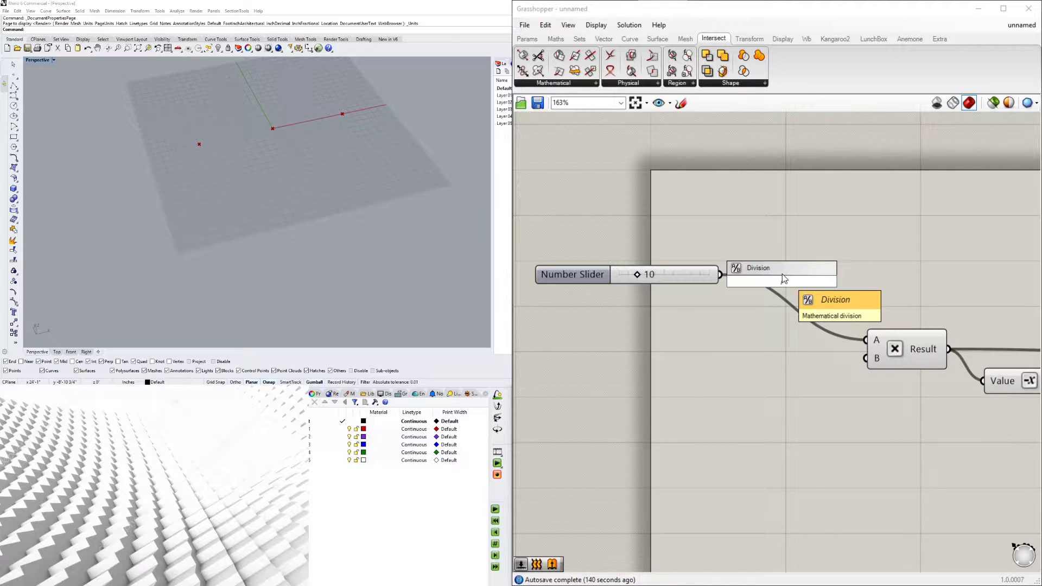
{"action": "key", "text": "Return"}
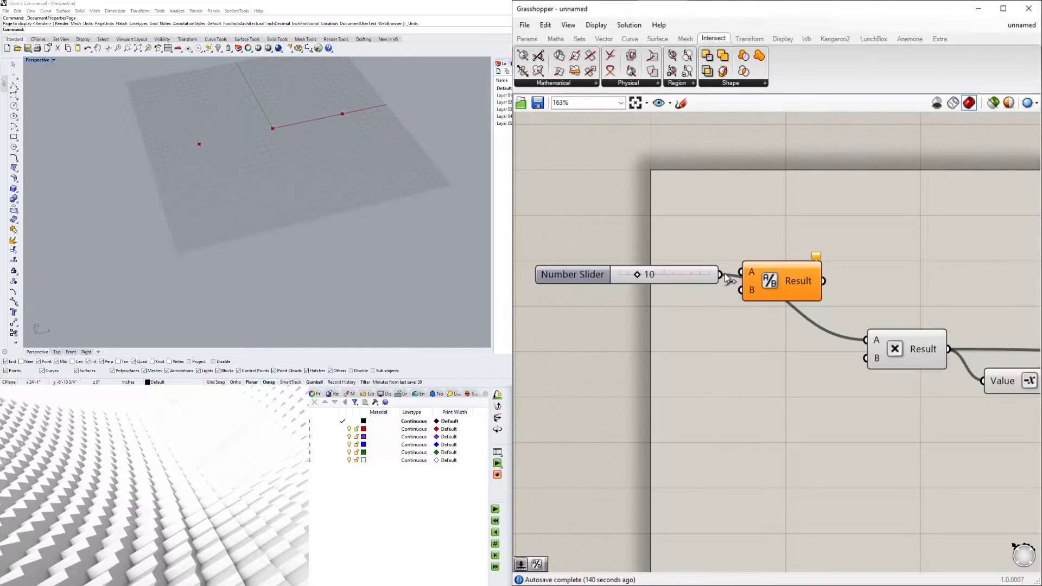
{"action": "left_click_drag", "start_coordinate": [725, 273], "coordinate": [742, 290]}
{"action": "scroll", "coordinate": [707, 277], "scroll_direction": "down", "scroll_amount": 3}
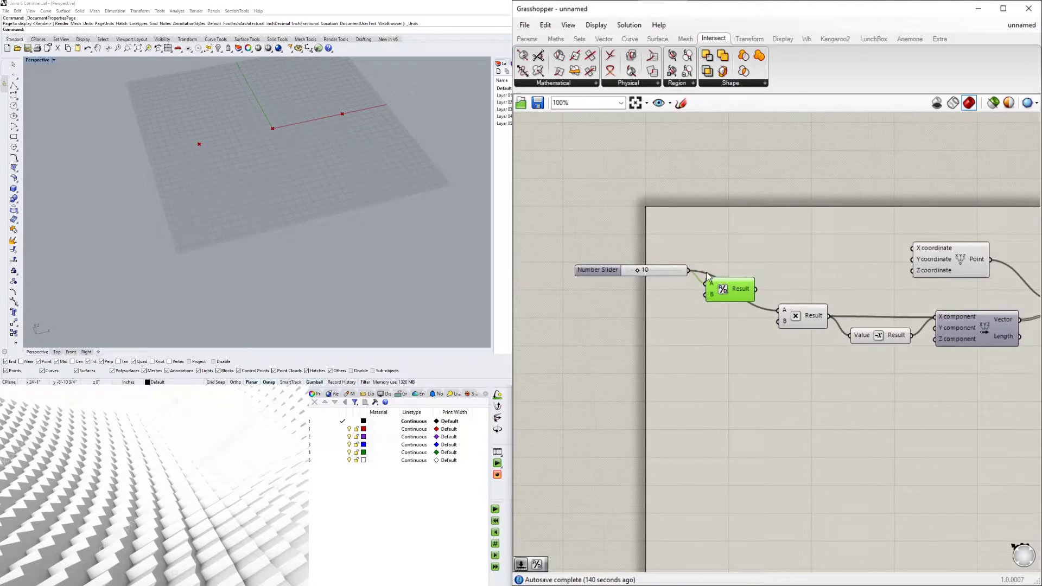
{"action": "scroll", "coordinate": [708, 276], "scroll_direction": "up", "scroll_amount": 1}
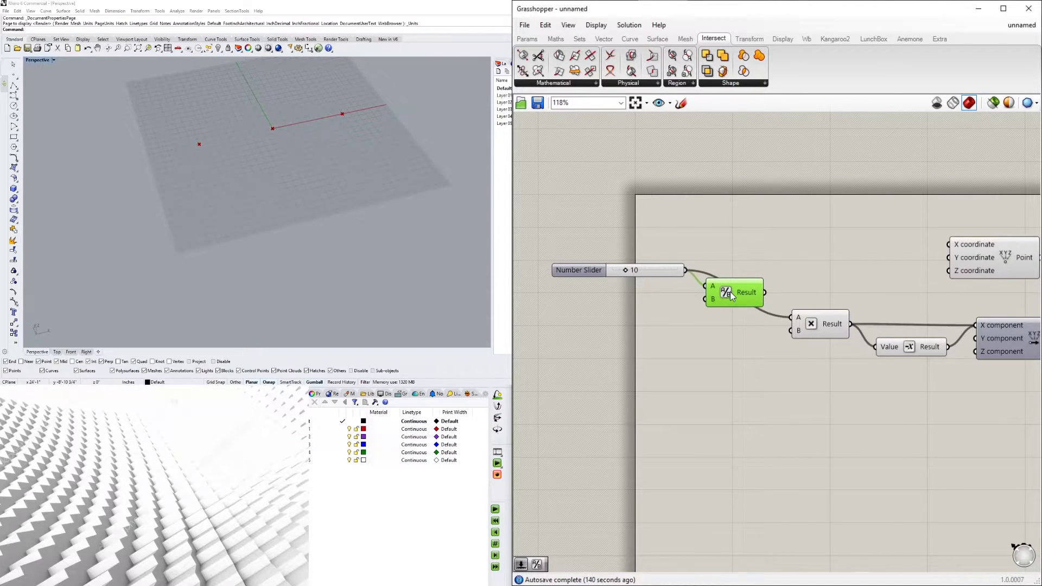
Route the Division result into the Multiplication's A input and line up the Division component and slider to its left.
{"action": "left_click_drag", "start_coordinate": [744, 289], "coordinate": [744, 296]}
{"action": "left_click", "coordinate": [372, 162]}
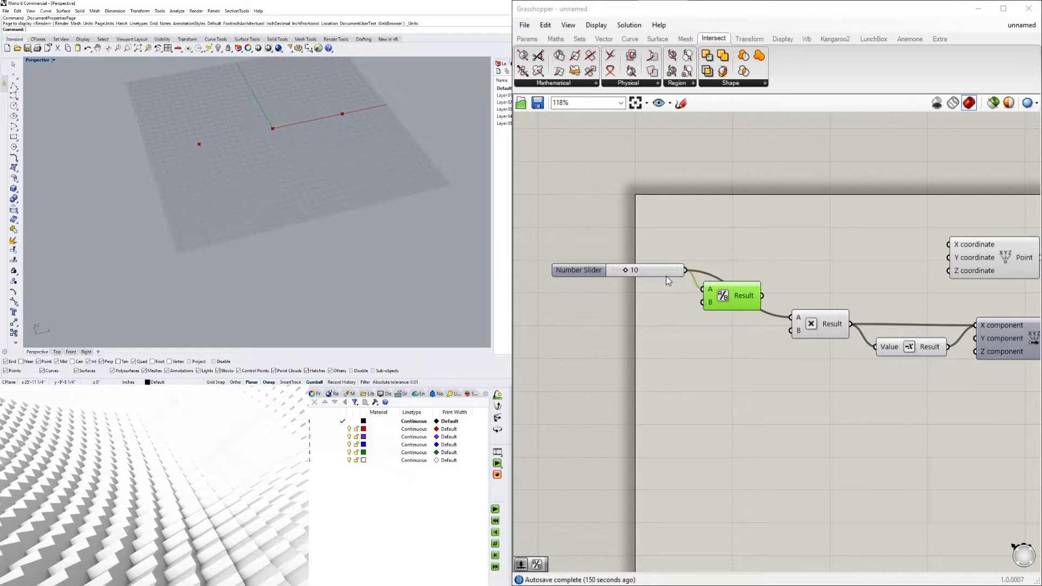
{"action": "left_click_drag", "start_coordinate": [764, 295], "coordinate": [750, 318]}
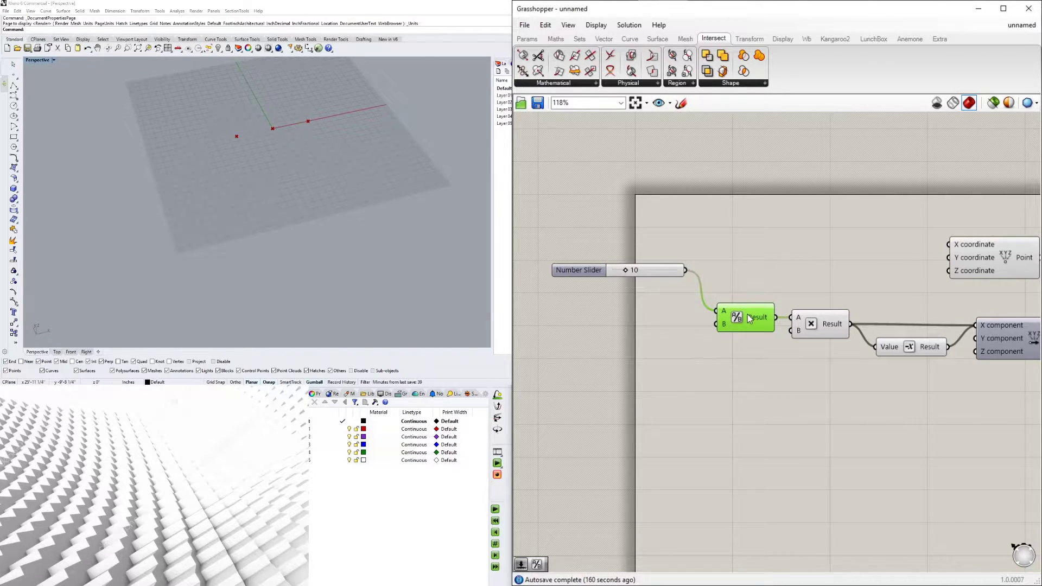
{"action": "left_click_drag", "start_coordinate": [593, 275], "coordinate": [606, 315]}
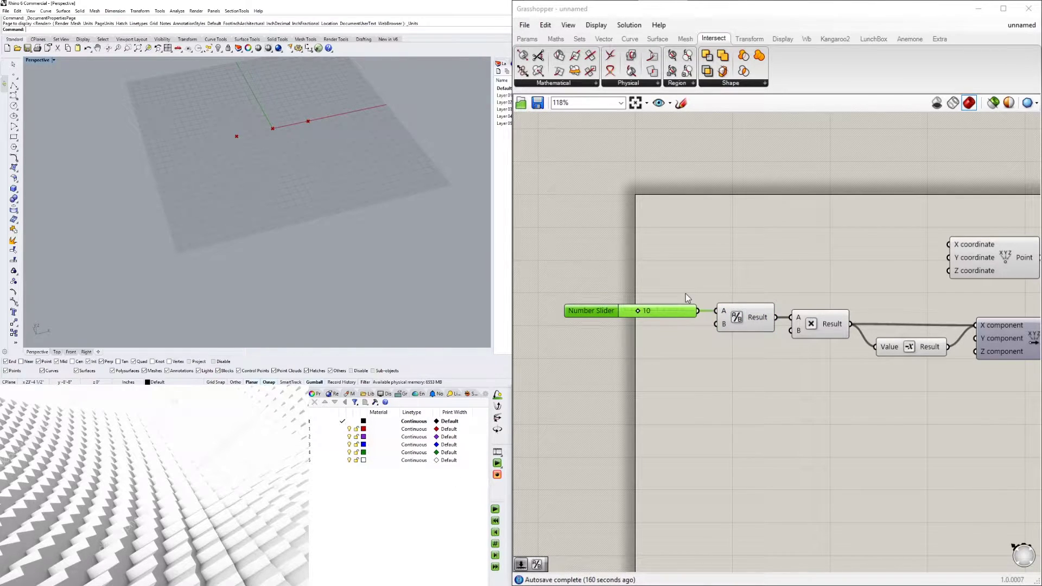
Set the number slider to 16.
{"action": "scroll", "coordinate": [658, 296], "scroll_direction": "up", "scroll_amount": 3}
{"action": "mouse_move", "coordinate": [631, 317]}
{"action": "left_mouse_down"}
{"action": "mouse_move", "coordinate": [649, 319]}
{"action": "mouse_move", "coordinate": [640, 318]}
{"action": "left_mouse_up"}
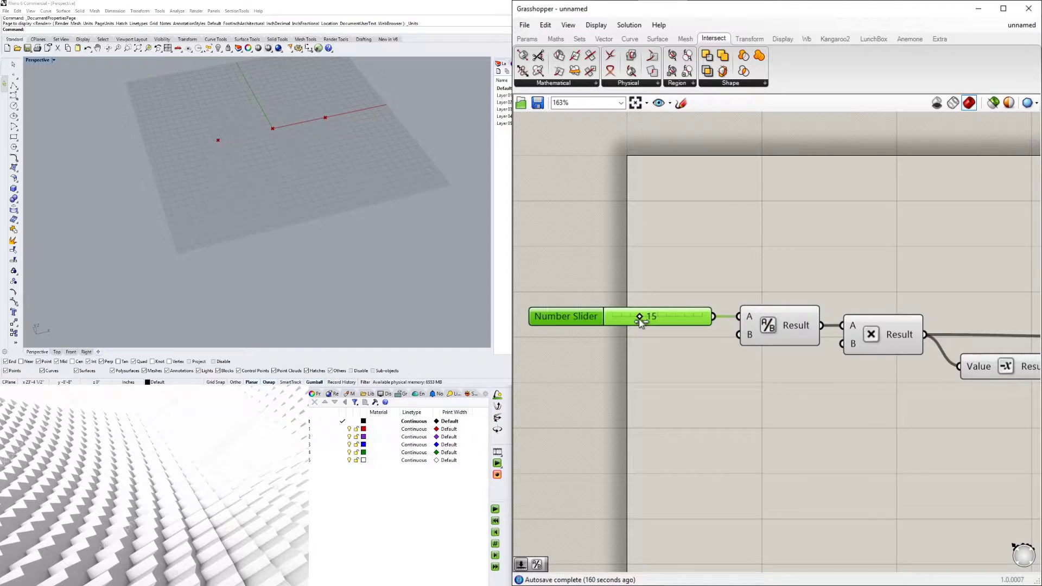
{"action": "left_click", "coordinate": [835, 288]}
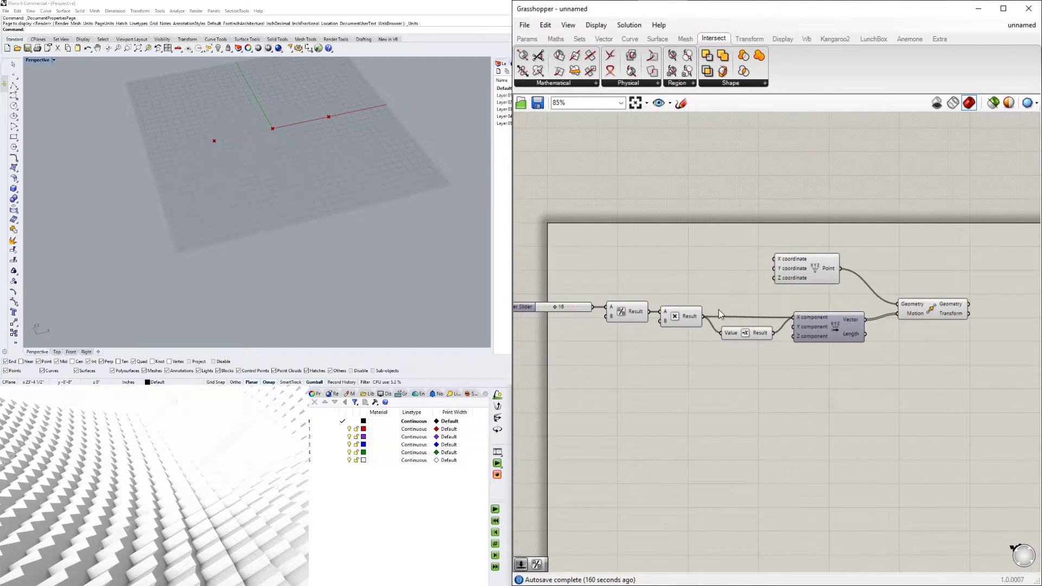
Nudge the Negative component into place, and move the whole definition to the right so it lies inside the canvas boundary.
{"action": "scroll", "coordinate": [786, 400], "scroll_direction": "down", "scroll_amount": 2}
{"action": "scroll", "coordinate": [780, 344], "scroll_direction": "up", "scroll_amount": 3}
{"action": "left_click_drag", "start_coordinate": [753, 363], "coordinate": [751, 359]}
{"action": "scroll", "coordinate": [763, 376], "scroll_direction": "down", "scroll_amount": 2}
{"action": "left_click_drag", "start_coordinate": [920, 416], "coordinate": [734, 355]}
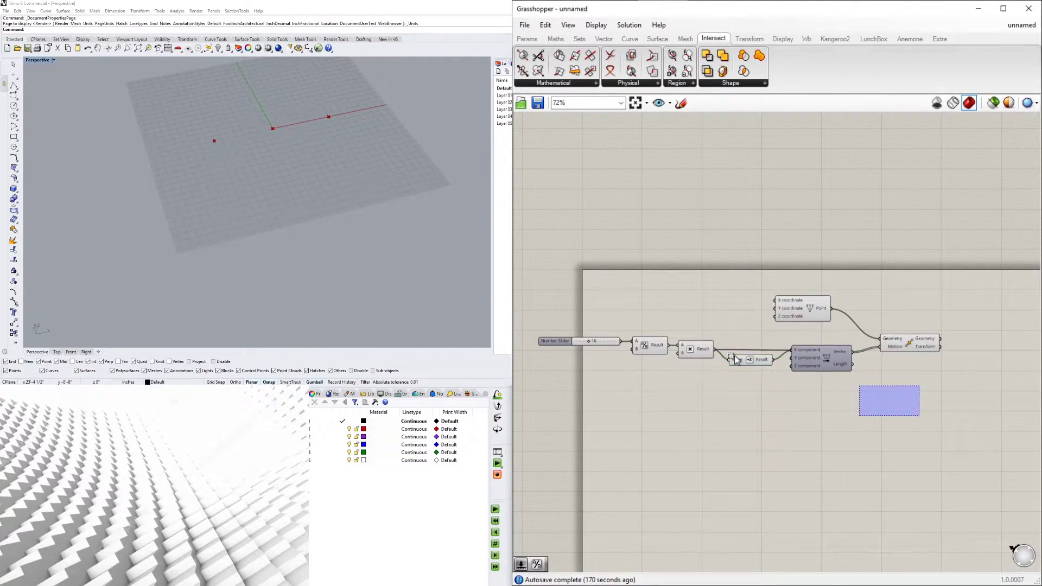
{"action": "key", "text": "ctrl+a"}
{"action": "left_click_drag", "start_coordinate": [798, 319], "coordinate": [895, 308]}
{"action": "left_click", "coordinate": [859, 321]}
{"action": "scroll", "coordinate": [854, 316], "scroll_direction": "up", "scroll_amount": 1}
{"action": "right_click_drag", "start_coordinate": [897, 312], "coordinate": [736, 284]}
Add a PolyLine component to the right of the Move component and connect the moved geometry to its Vertices input.
{"action": "left_click", "coordinate": [823, 306]}
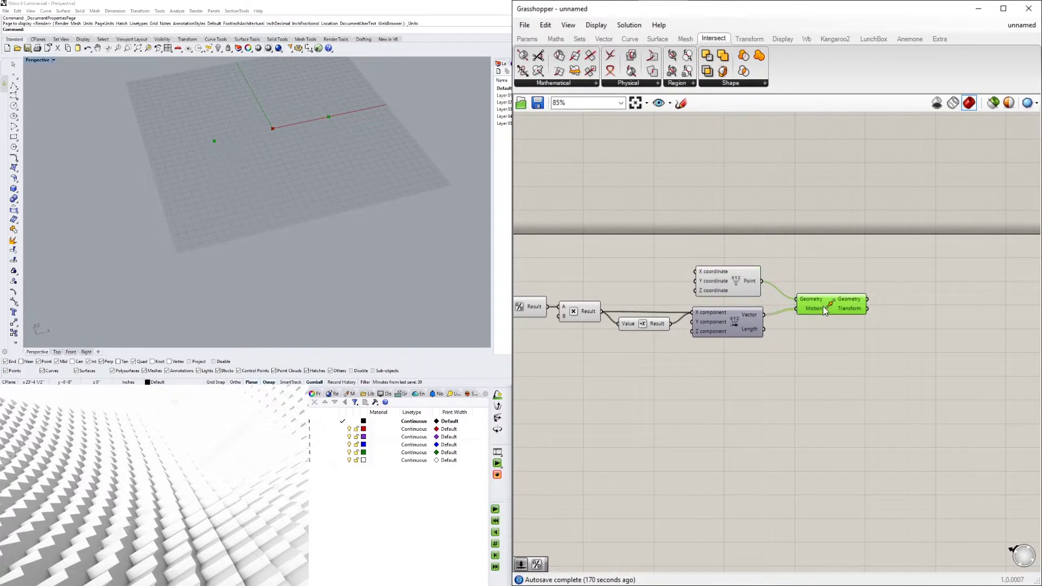
{"action": "right_click_drag", "start_coordinate": [912, 312], "coordinate": [844, 318]}
{"action": "double_click", "coordinate": [856, 308]}
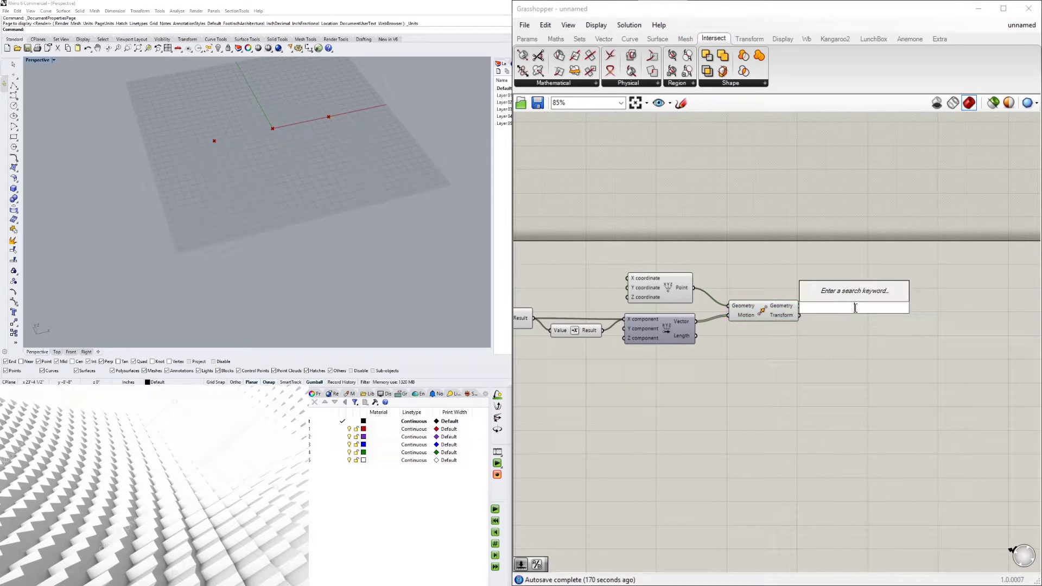
{"action": "type", "text": "POL"}
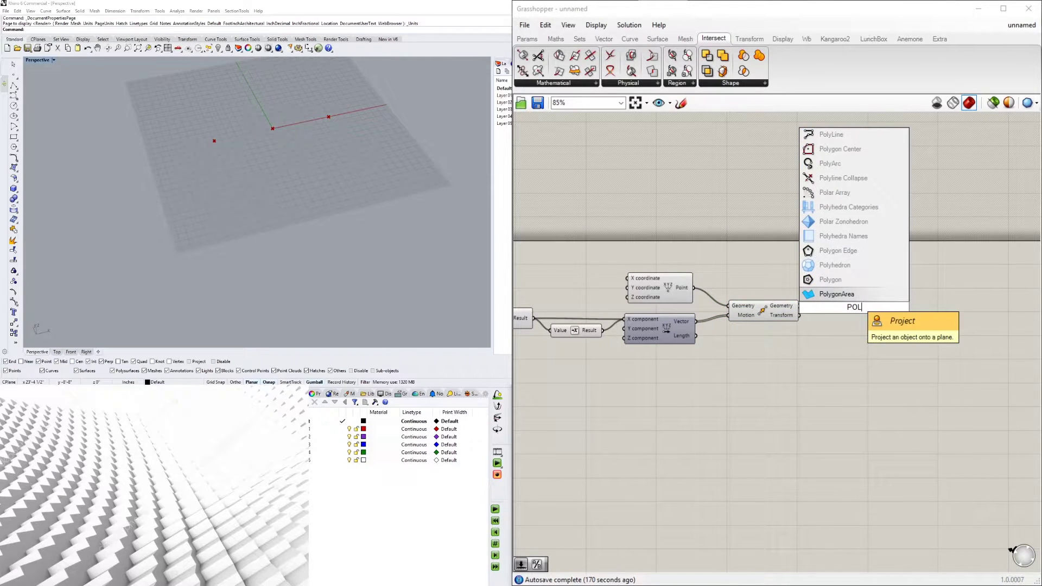
{"action": "left_click", "coordinate": [831, 134]}
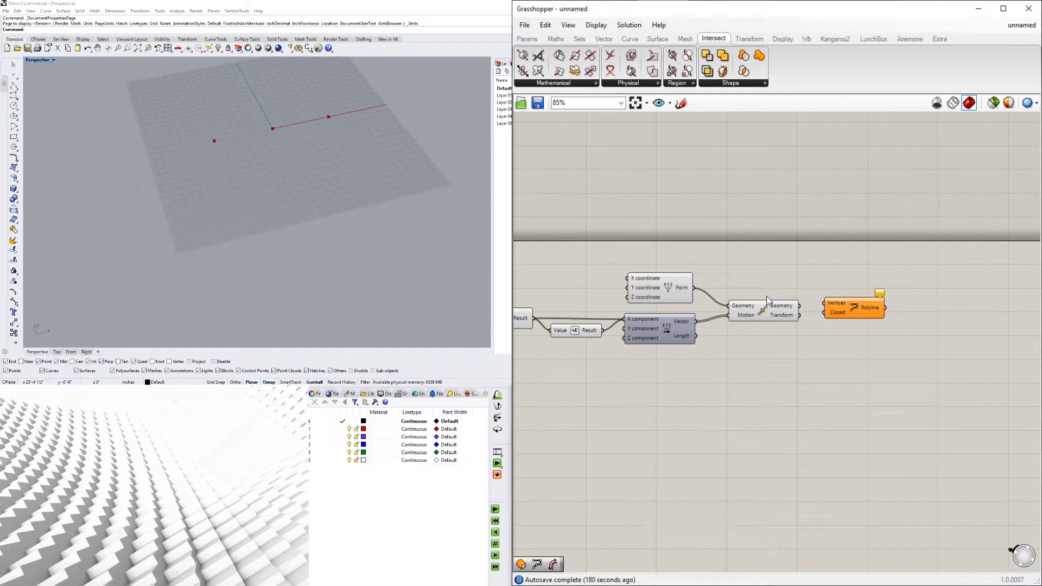
{"action": "left_click_drag", "start_coordinate": [800, 307], "coordinate": [840, 316]}
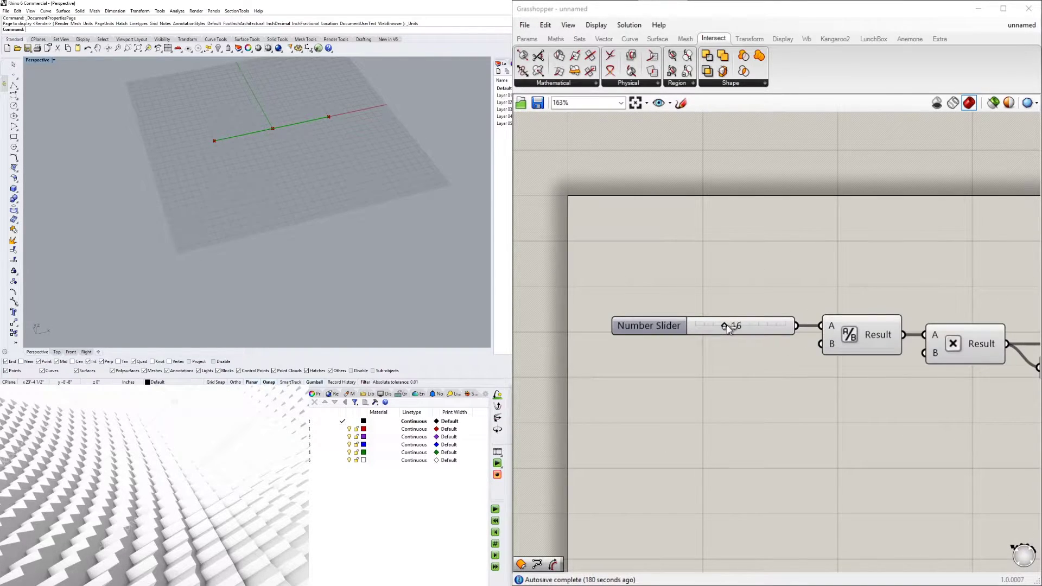
Increase the number slider slightly and place the PolyLine component above and to the right of the Move component.
{"action": "left_click_drag", "start_coordinate": [728, 325], "coordinate": [730, 324]}
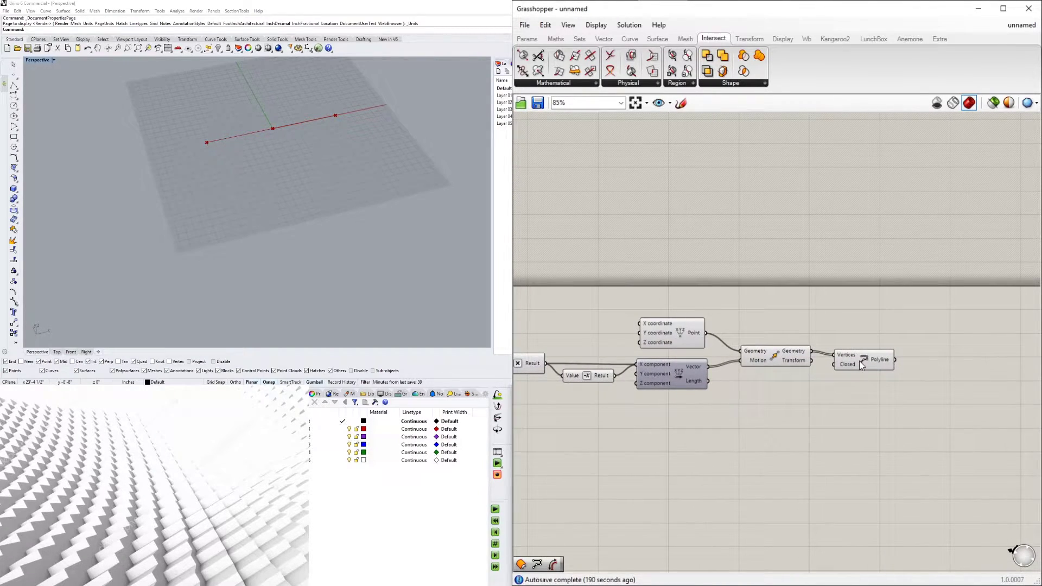
{"action": "left_click_drag", "start_coordinate": [861, 366], "coordinate": [867, 344]}
Add a second Move component below the PolyLine component.
{"action": "left_click", "coordinate": [786, 352]}
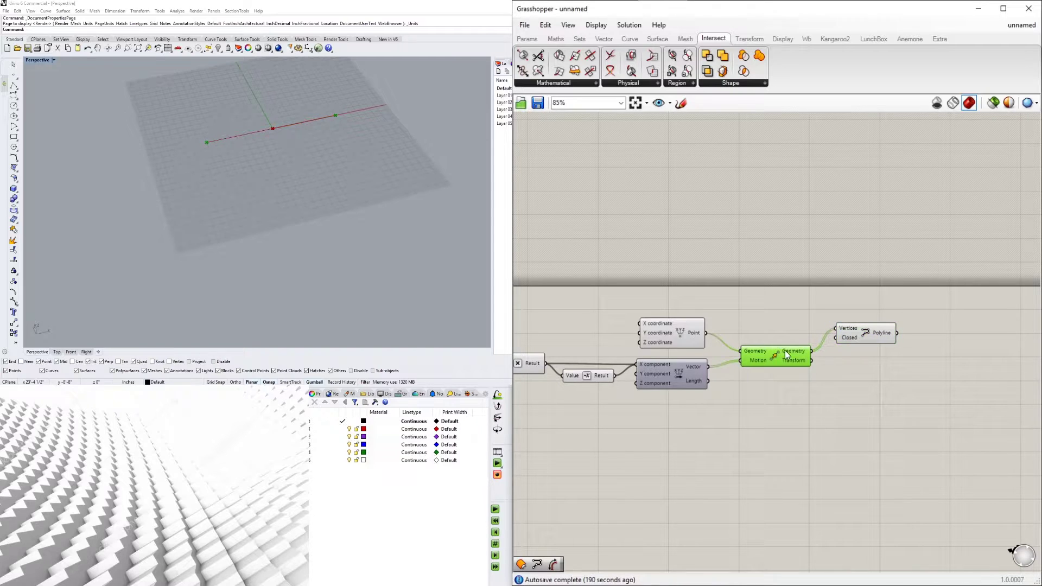
{"action": "double_click", "coordinate": [881, 386]}
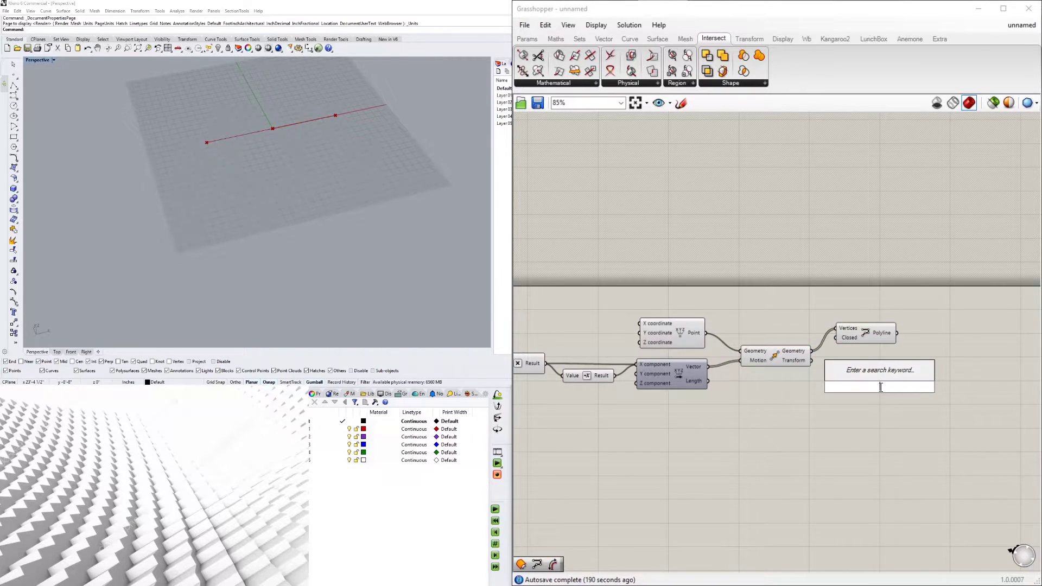
{"action": "type", "text": "MOVE"}
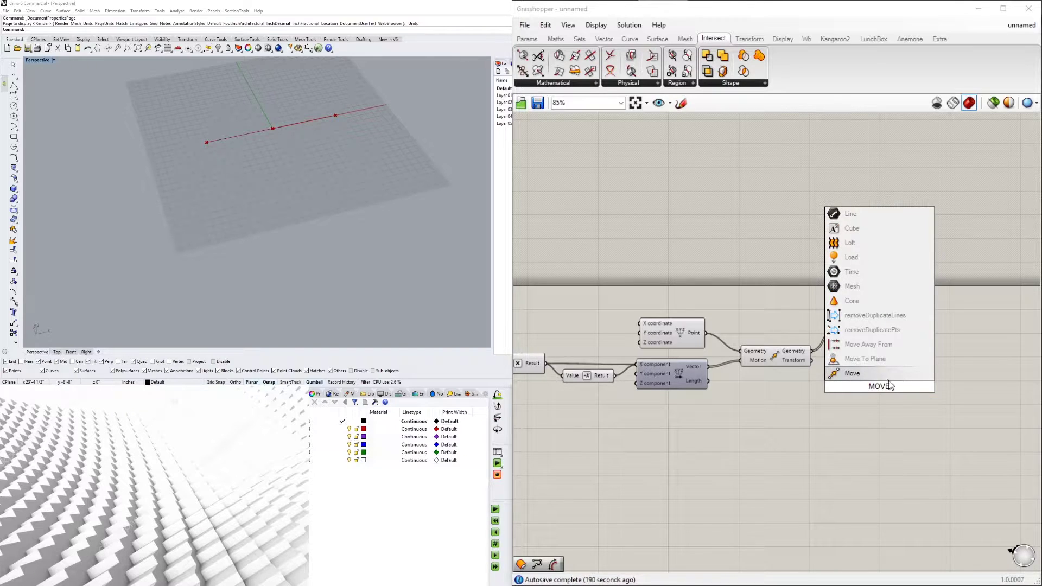
{"action": "key", "text": "Return"}
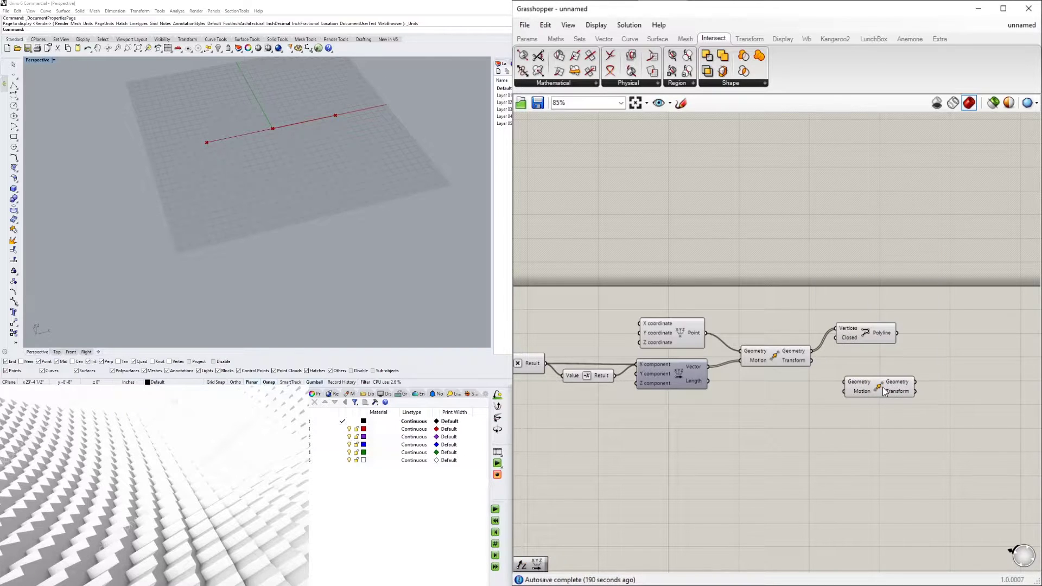
Shift the second Move component to the right and add a Unit Z component to its lower left.
{"action": "left_click_drag", "start_coordinate": [890, 386], "coordinate": [910, 387]}
{"action": "double_click", "coordinate": [798, 396]}
{"action": "type", "text": "Z"}
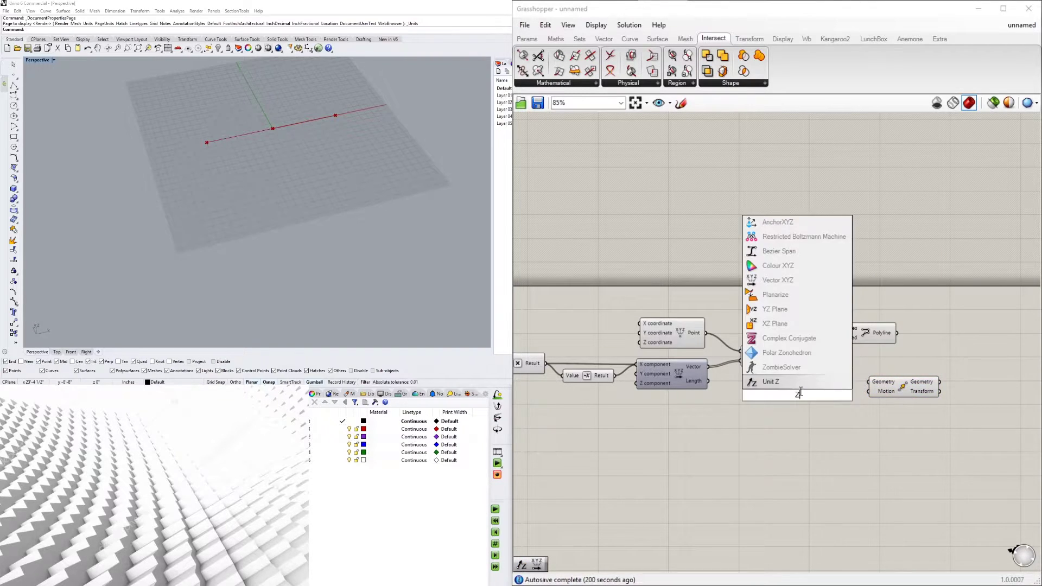
{"action": "left_click", "coordinate": [795, 385]}
{"action": "left_click_drag", "start_coordinate": [813, 398], "coordinate": [829, 410]}
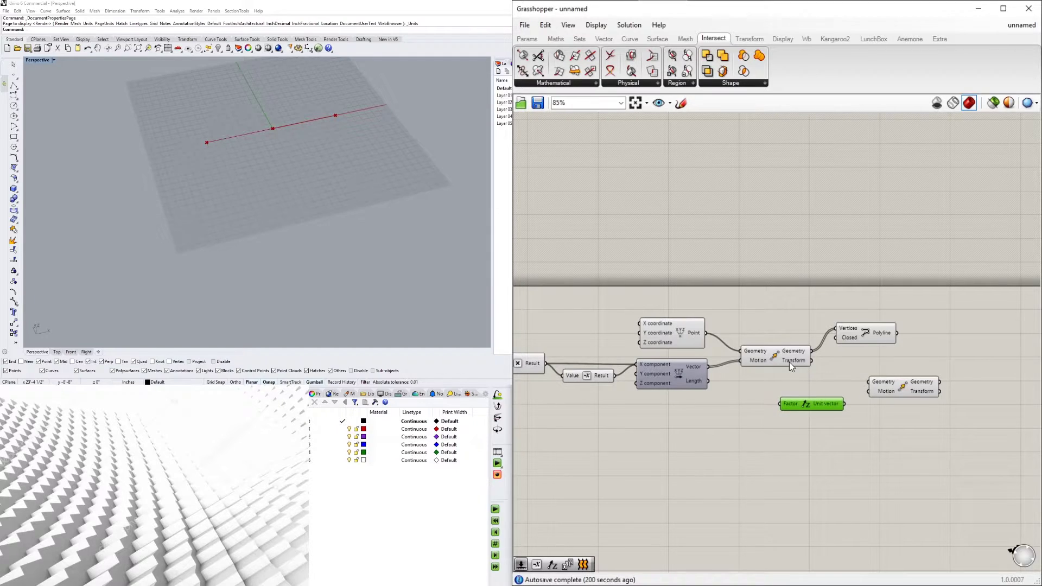
Connect the first Move's geometry to the second Move's Geometry input and the Unit Z vector to its Motion input.
{"action": "left_click", "coordinate": [791, 358]}
{"action": "left_click_drag", "start_coordinate": [809, 353], "coordinate": [863, 396]}
{"action": "left_click", "coordinate": [853, 433]}
Add a number slider with a maximum of 50 below the Vector XYZ component and set it to 10.
{"action": "right_click_drag", "start_coordinate": [731, 429], "coordinate": [892, 422]}
{"action": "left_click_drag", "start_coordinate": [627, 367], "coordinate": [554, 348]}
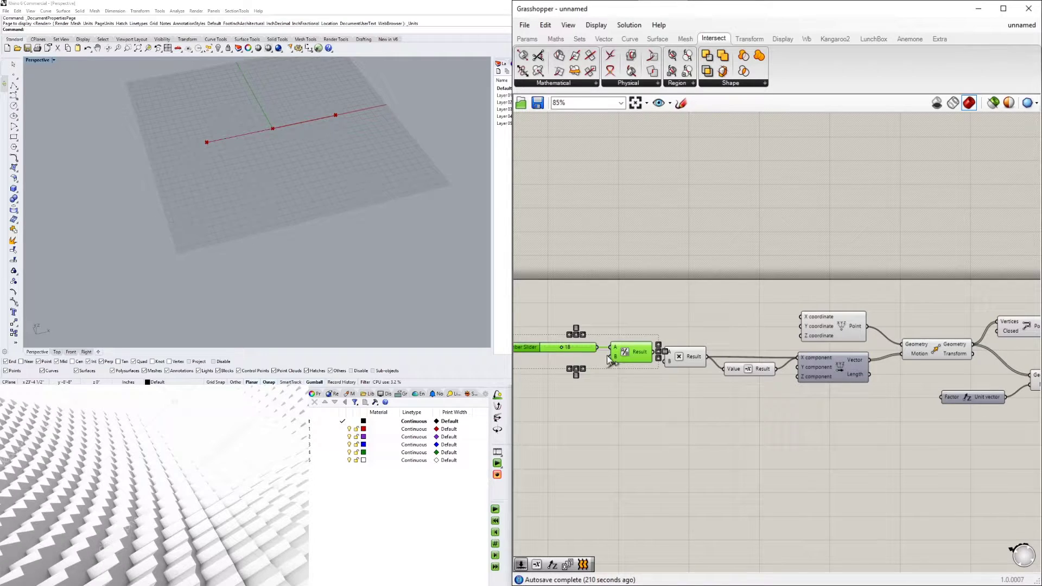
{"action": "left_click", "coordinate": [622, 380]}
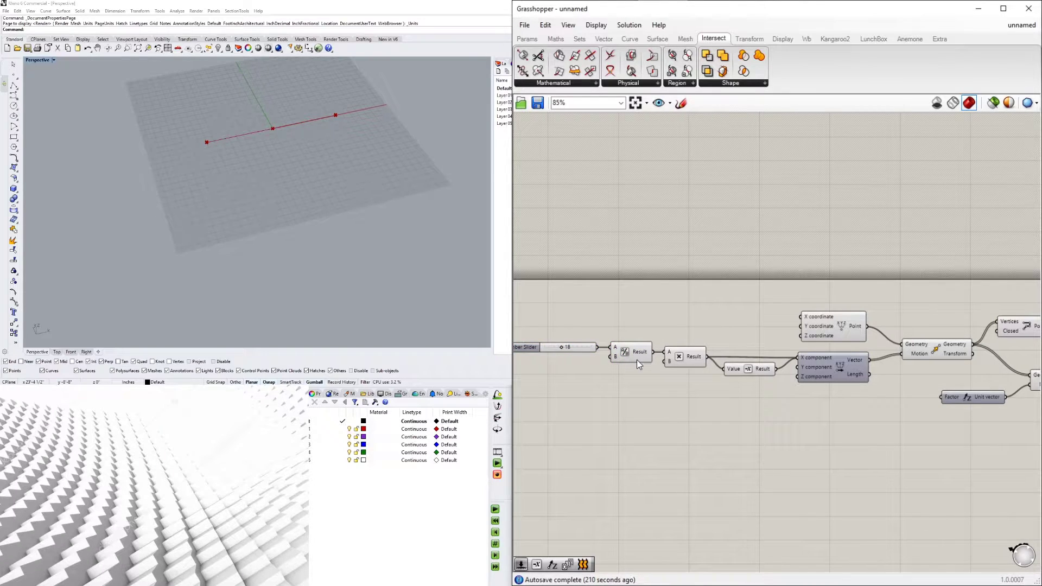
{"action": "double_click", "coordinate": [797, 427]}
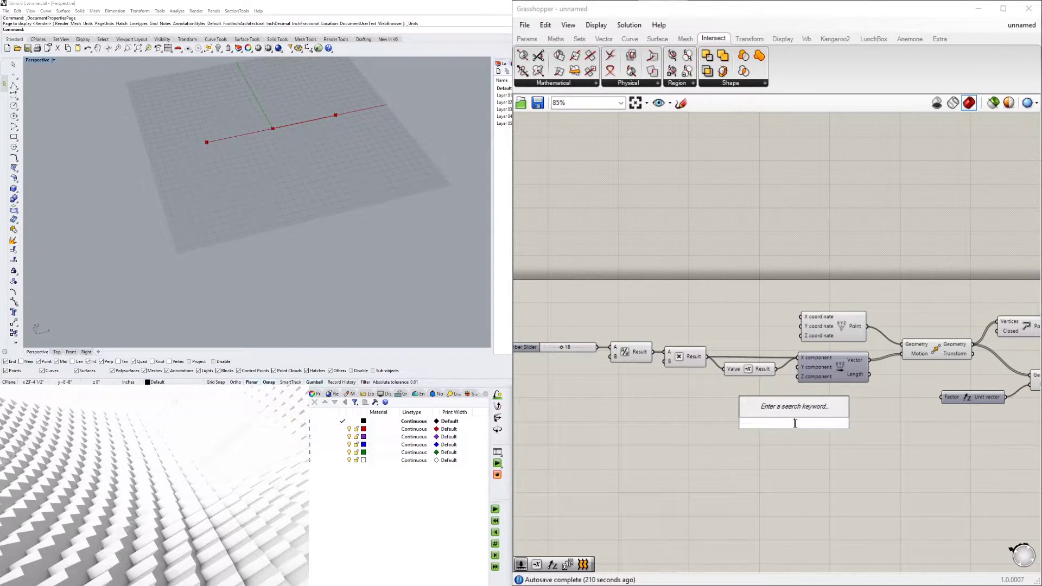
{"action": "type", "text": "50"}
{"action": "key", "text": "Return"}
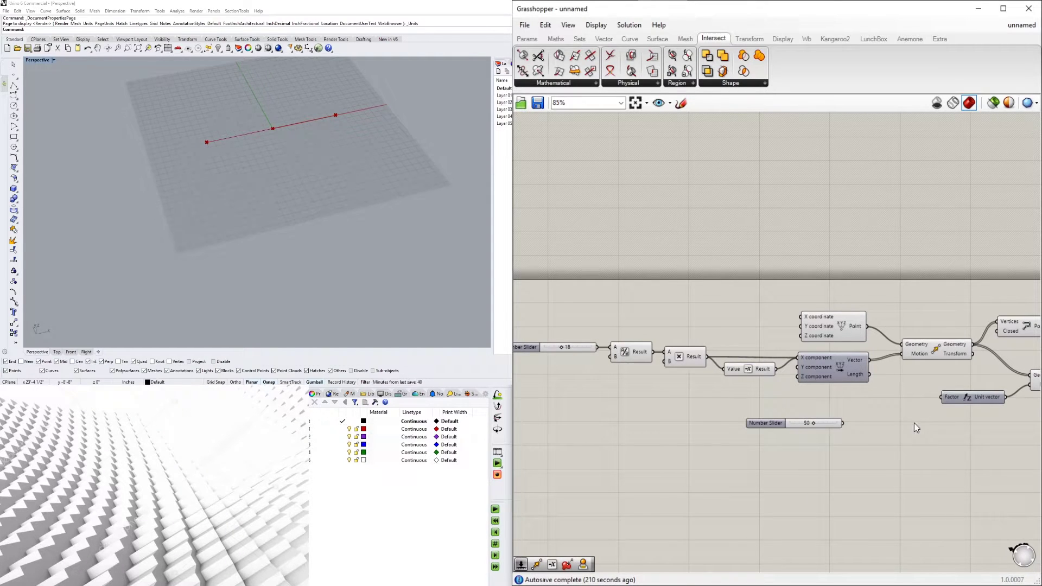
{"action": "scroll", "coordinate": [795, 423], "scroll_direction": "up", "scroll_amount": 3}
{"action": "left_click", "coordinate": [795, 426]}
{"action": "left_click_drag", "start_coordinate": [796, 427], "coordinate": [766, 427]}
{"action": "left_click", "coordinate": [907, 413]}
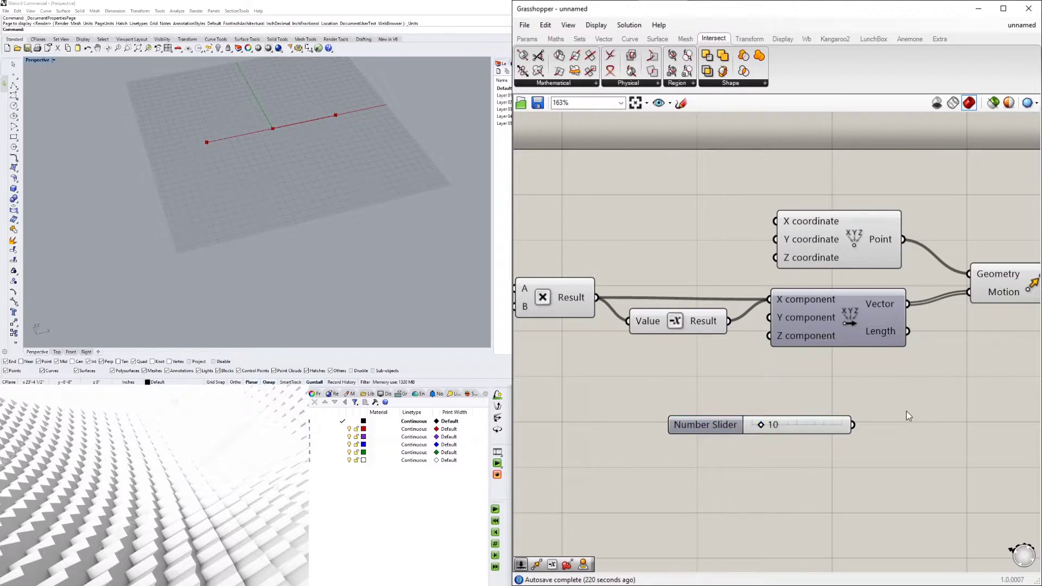
Add a Multiplication component after the new slider, connecting the slider to input A and the result to the Unit Z Factor.
{"action": "right_click_drag", "start_coordinate": [918, 407], "coordinate": [887, 401]}
{"action": "double_click", "coordinate": [887, 402]}
{"action": "type", "text": "*"}
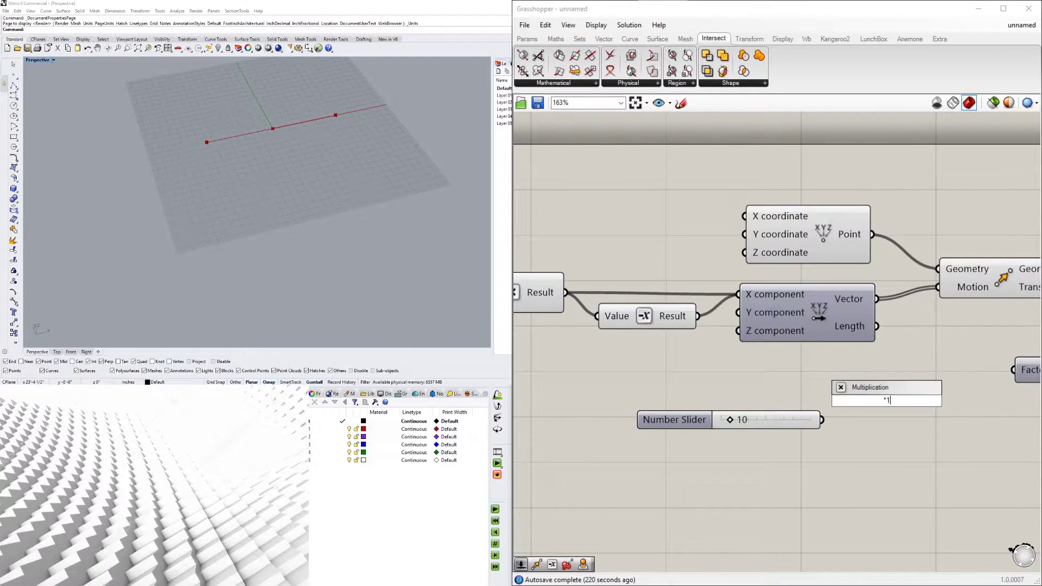
{"action": "key", "text": "Return"}
{"action": "left_click_drag", "start_coordinate": [888, 402], "coordinate": [892, 430]}
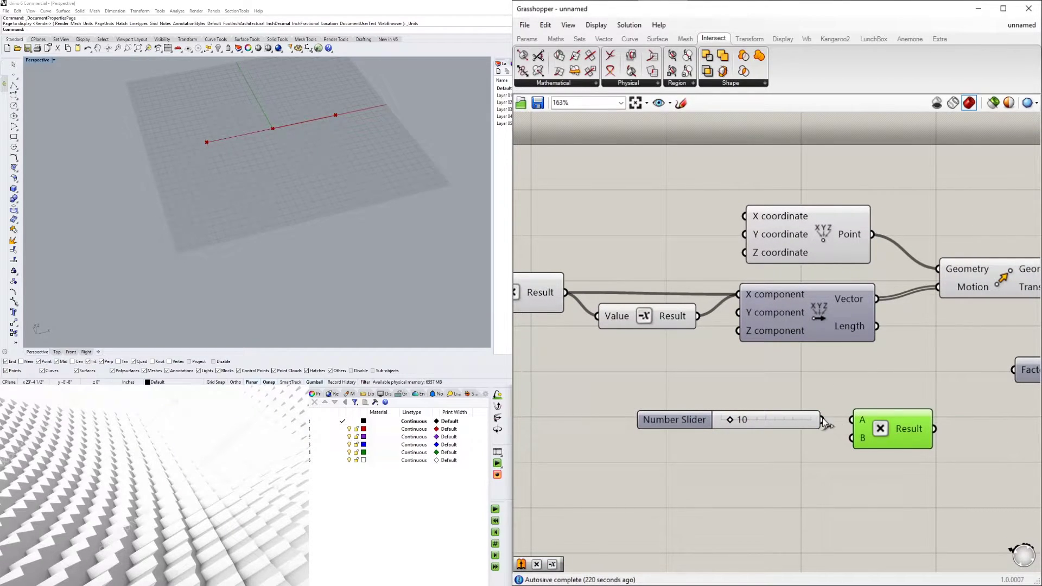
{"action": "left_click_drag", "start_coordinate": [822, 420], "coordinate": [852, 419]}
{"action": "right_click_drag", "start_coordinate": [939, 433], "coordinate": [803, 423]}
{"action": "left_click_drag", "start_coordinate": [870, 363], "coordinate": [877, 360]}
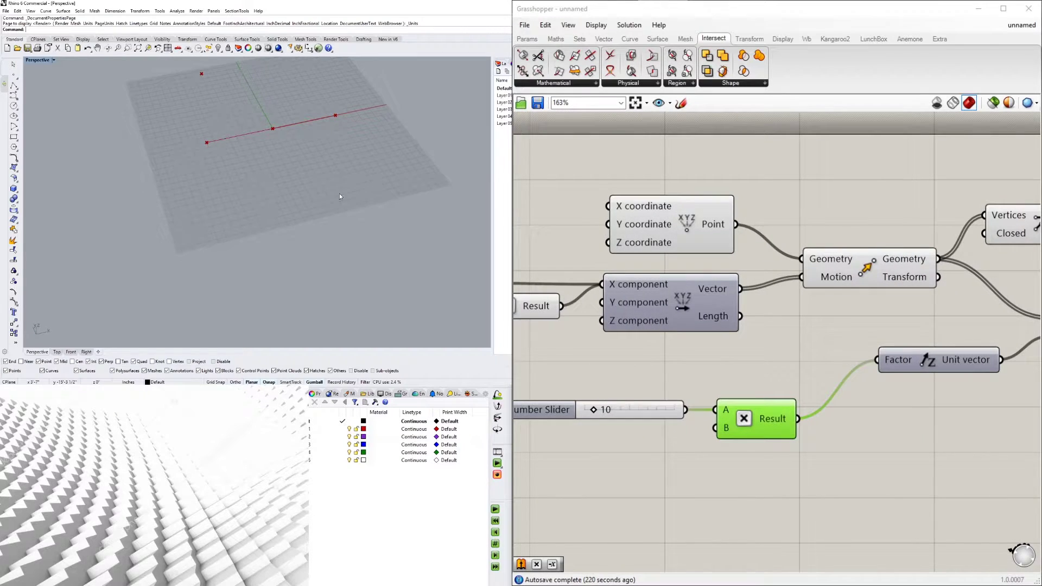
Add a Line component with start and end point inputs to the right of the second Move component.
{"action": "scroll", "coordinate": [289, 148], "scroll_direction": "down", "scroll_amount": 4}
{"action": "scroll", "coordinate": [285, 151], "scroll_direction": "up", "scroll_amount": 2}
{"action": "scroll", "coordinate": [281, 171], "scroll_direction": "up", "scroll_amount": 3}
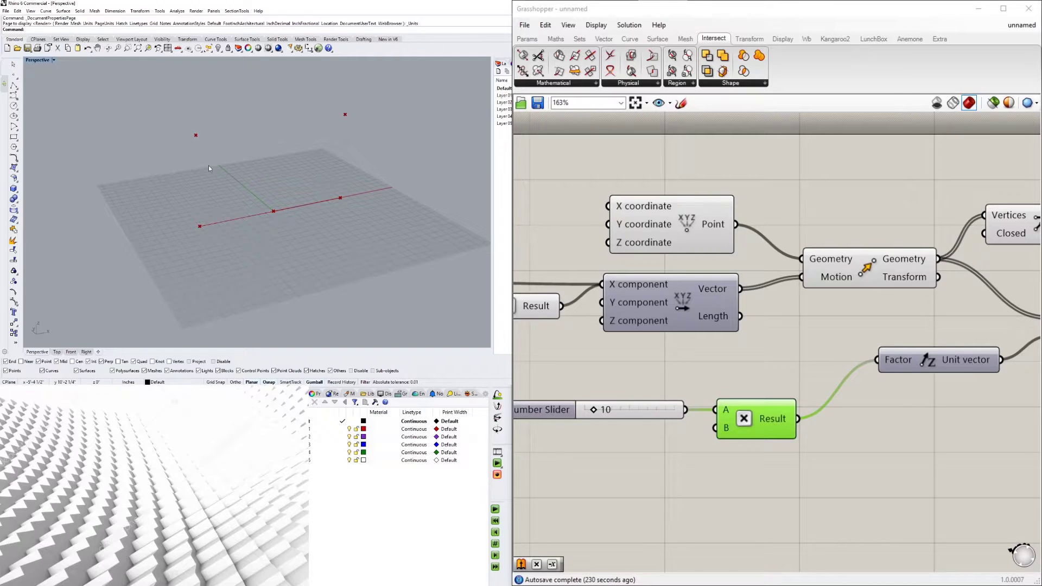
{"action": "scroll", "coordinate": [943, 323], "scroll_direction": "down", "scroll_amount": 3}
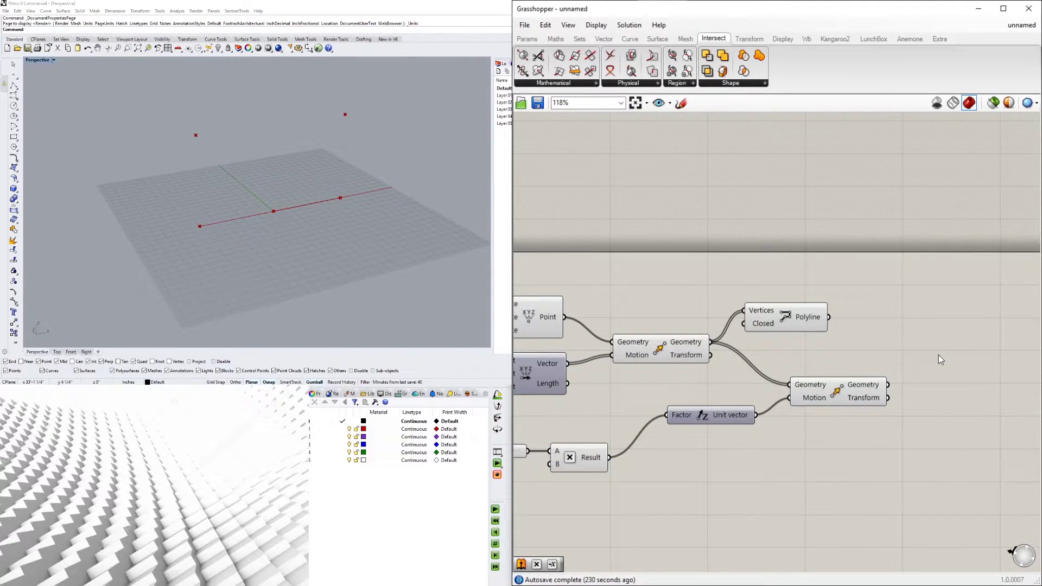
{"action": "double_click", "coordinate": [939, 355]}
{"action": "type", "text": "line"}
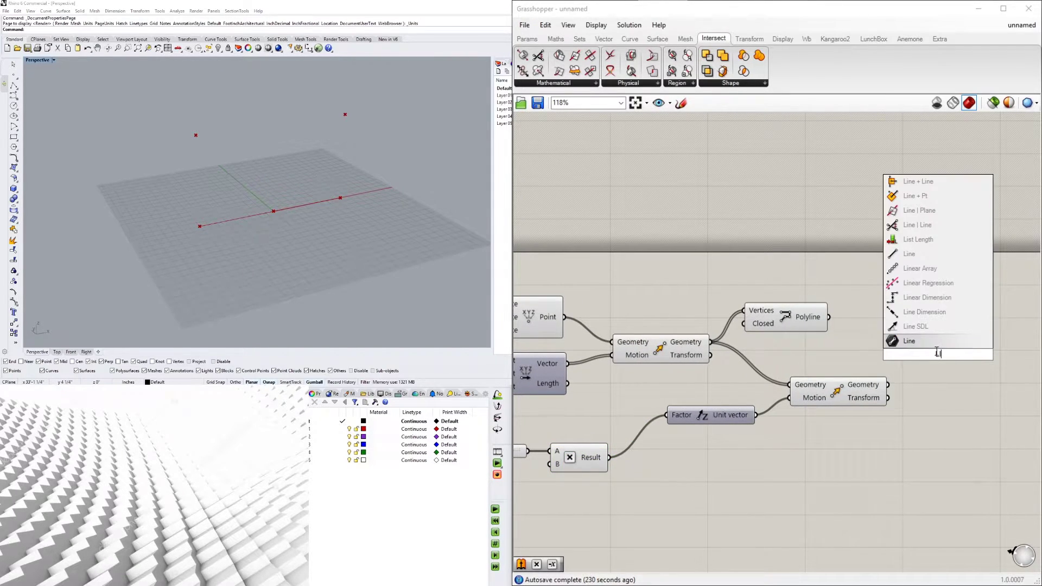
{"action": "left_click", "coordinate": [928, 289]}
{"action": "left_click_drag", "start_coordinate": [928, 359], "coordinate": [952, 360]}
Connect the first Move's geometry to the Line's Start Point and the second Move's geometry to its End Point.
{"action": "left_click", "coordinate": [870, 388]}
{"action": "left_click", "coordinate": [936, 423]}
{"action": "left_click", "coordinate": [688, 354]}
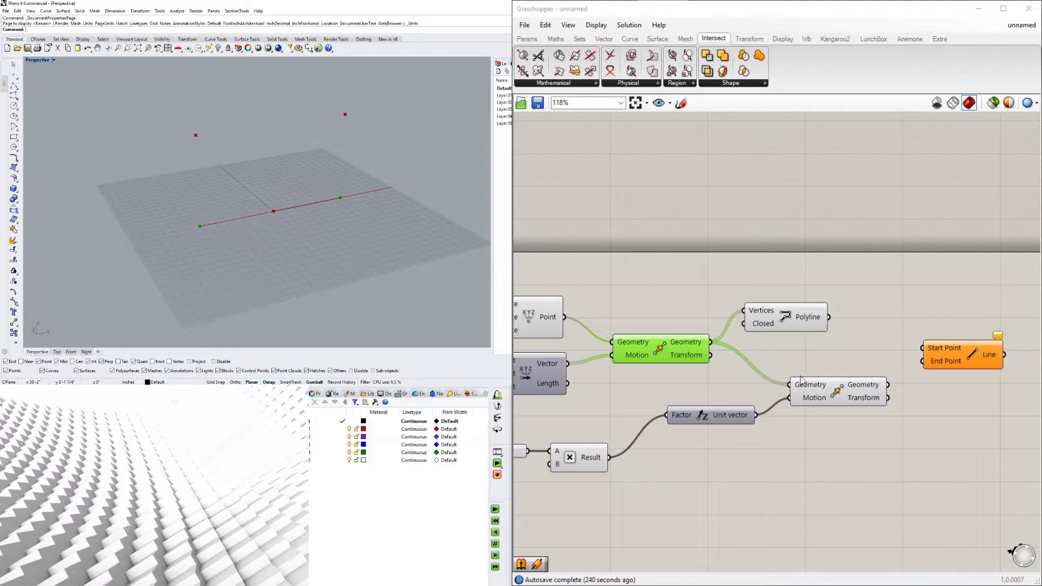
{"action": "left_click", "coordinate": [840, 390]}
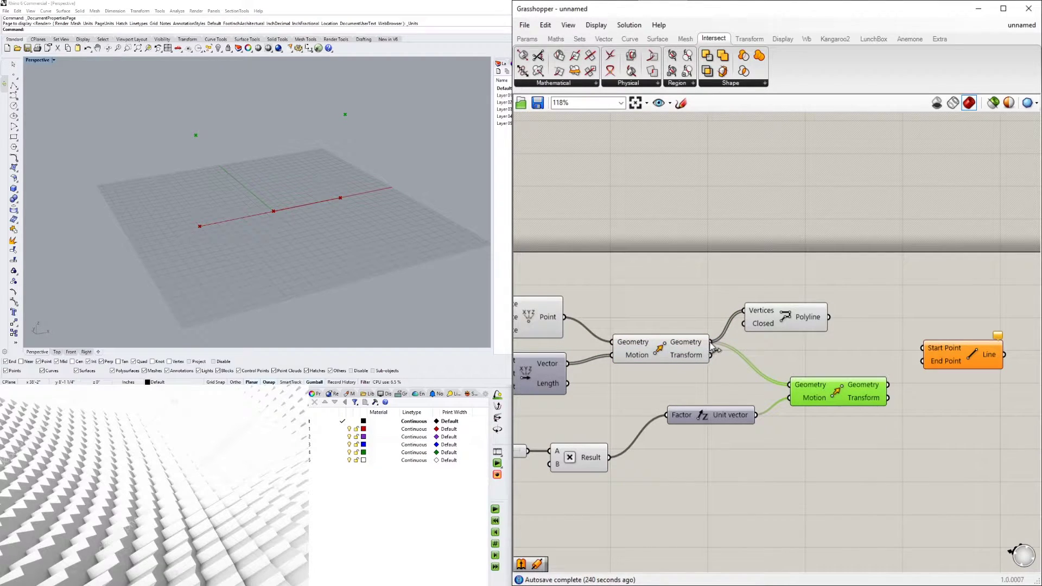
{"action": "left_click_drag", "start_coordinate": [711, 347], "coordinate": [924, 348]}
{"action": "left_click_drag", "start_coordinate": [889, 385], "coordinate": [943, 357]}
{"action": "left_click", "coordinate": [950, 402]}
Set the width slider feeding the Division component to 32.
{"action": "scroll", "coordinate": [727, 499], "scroll_direction": "down", "scroll_amount": 1}
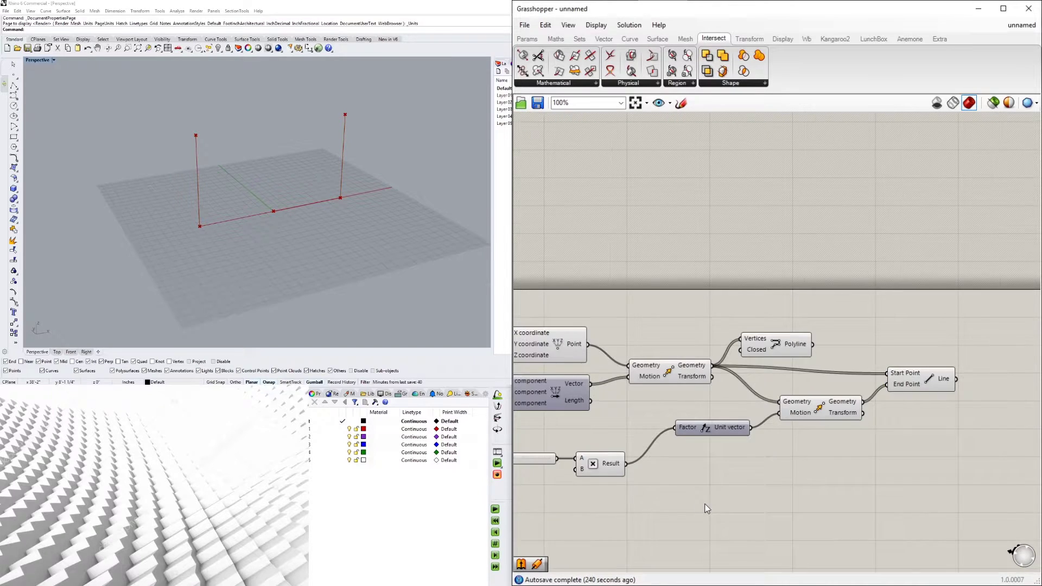
{"action": "right_click_drag", "start_coordinate": [705, 505], "coordinate": [918, 478]}
{"action": "scroll", "coordinate": [762, 441], "scroll_direction": "up", "scroll_amount": 5}
{"action": "mouse_move", "coordinate": [671, 431]}
{"action": "left_mouse_down"}
{"action": "mouse_move", "coordinate": [684, 432]}
{"action": "mouse_move", "coordinate": [671, 430]}
{"action": "left_mouse_up"}
{"action": "right_click_drag", "start_coordinate": [663, 400], "coordinate": [841, 427]}
{"action": "scroll", "coordinate": [691, 382], "scroll_direction": "down", "scroll_amount": 3}
{"action": "right_click_drag", "start_coordinate": [692, 383], "coordinate": [833, 412]}
{"action": "scroll", "coordinate": [742, 395], "scroll_direction": "up", "scroll_amount": 3}
{"action": "left_click_drag", "start_coordinate": [709, 368], "coordinate": [743, 368]}
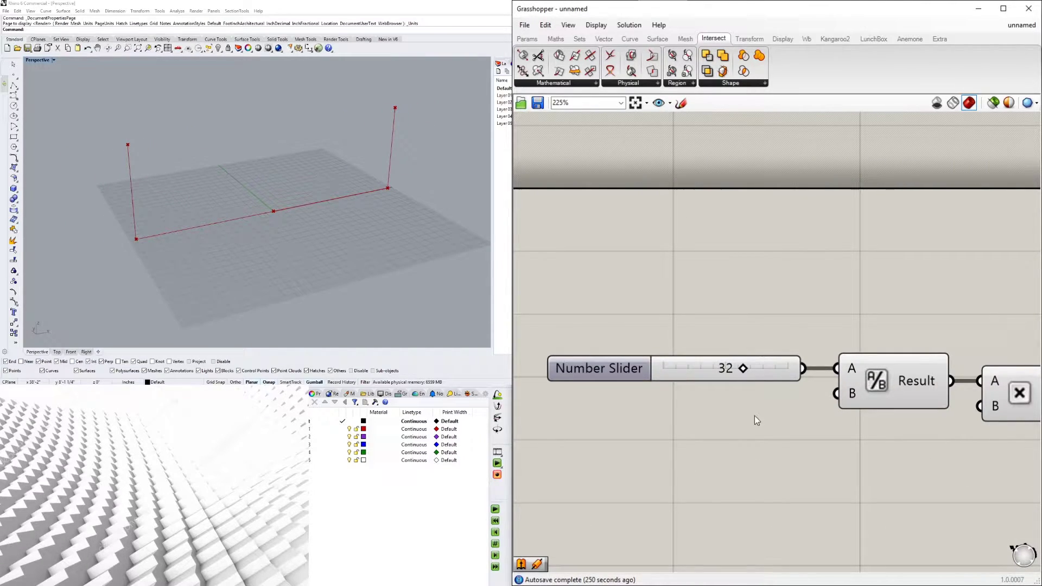
Examine which viewport geometry comes from the Line, the second Move and the Construct Point components.
{"action": "scroll", "coordinate": [839, 461], "scroll_direction": "down", "scroll_amount": 3}
{"action": "scroll", "coordinate": [889, 387], "scroll_direction": "up", "scroll_amount": 2}
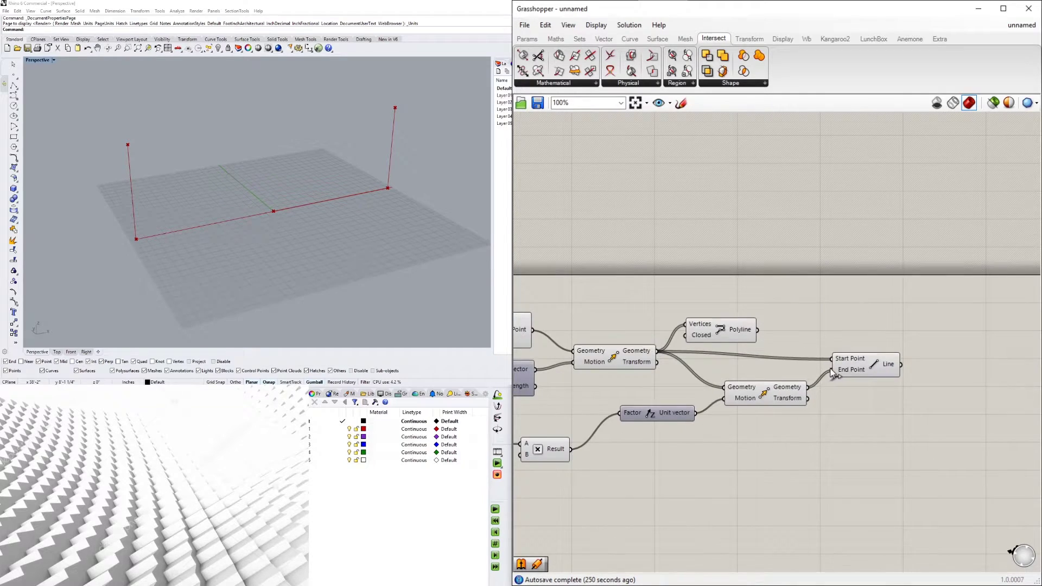
{"action": "left_click", "coordinate": [855, 371]}
{"action": "left_click", "coordinate": [849, 420]}
{"action": "left_click", "coordinate": [852, 375]}
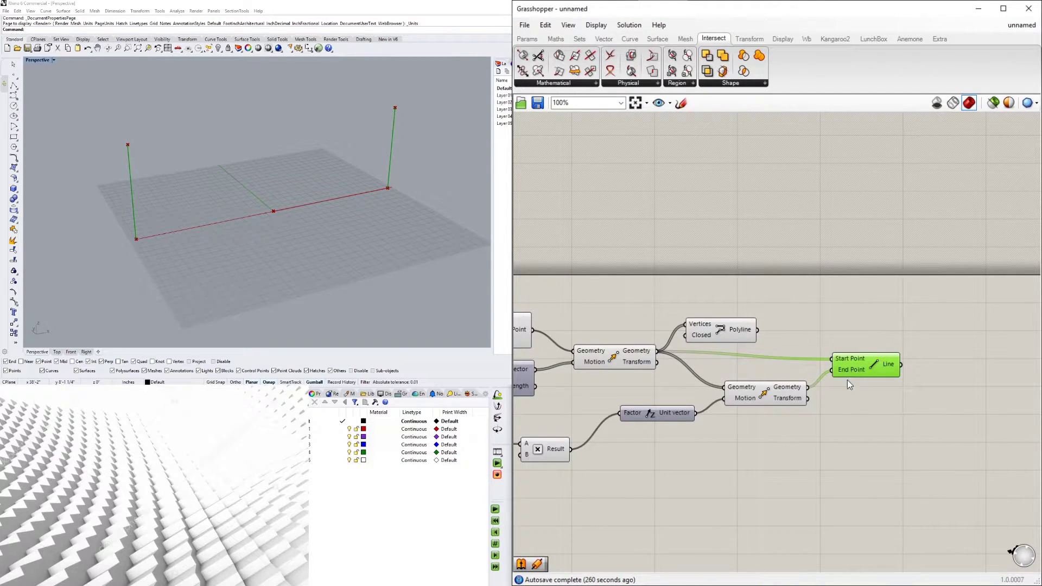
{"action": "left_click", "coordinate": [761, 388]}
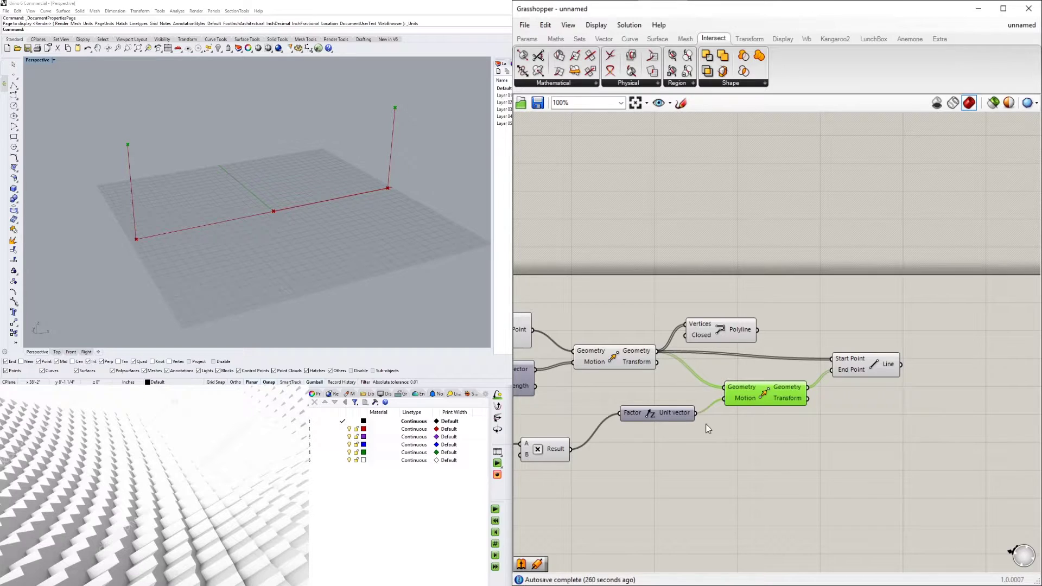
{"action": "right_click_drag", "start_coordinate": [663, 441], "coordinate": [899, 461]}
{"action": "left_click", "coordinate": [724, 340]}
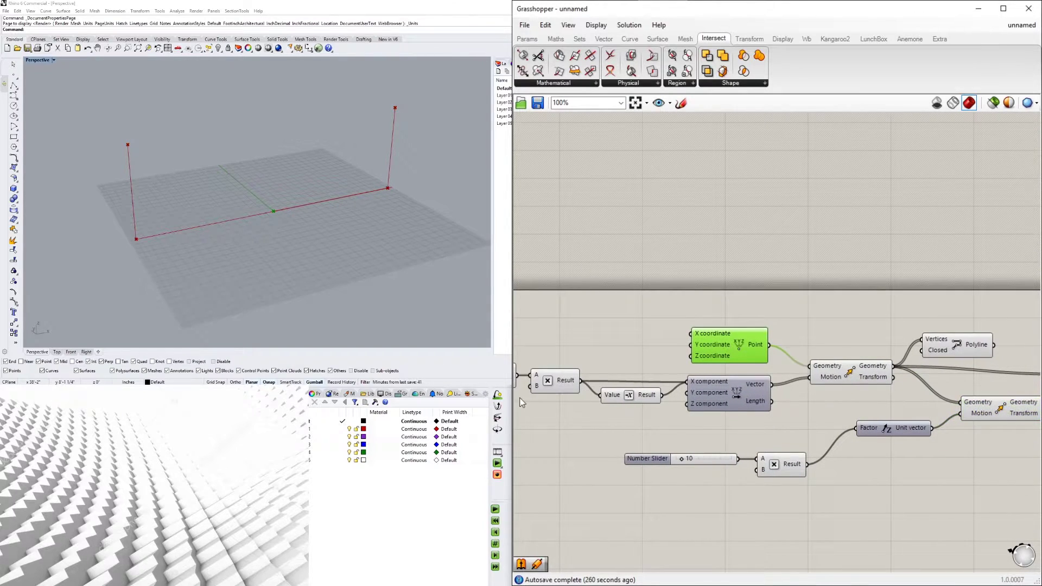
{"action": "left_click", "coordinate": [151, 151]}
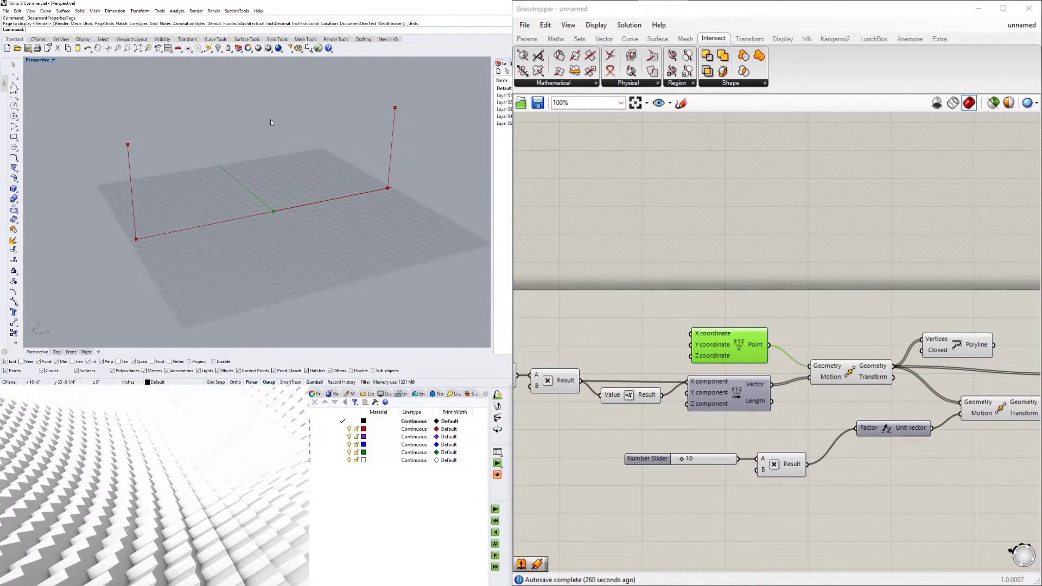
{"action": "scroll", "coordinate": [784, 275], "scroll_direction": "down", "scroll_amount": 2}
{"action": "right_click_drag", "start_coordinate": [784, 275], "coordinate": [631, 277]}
{"action": "scroll", "coordinate": [823, 330], "scroll_direction": "up", "scroll_amount": 2}
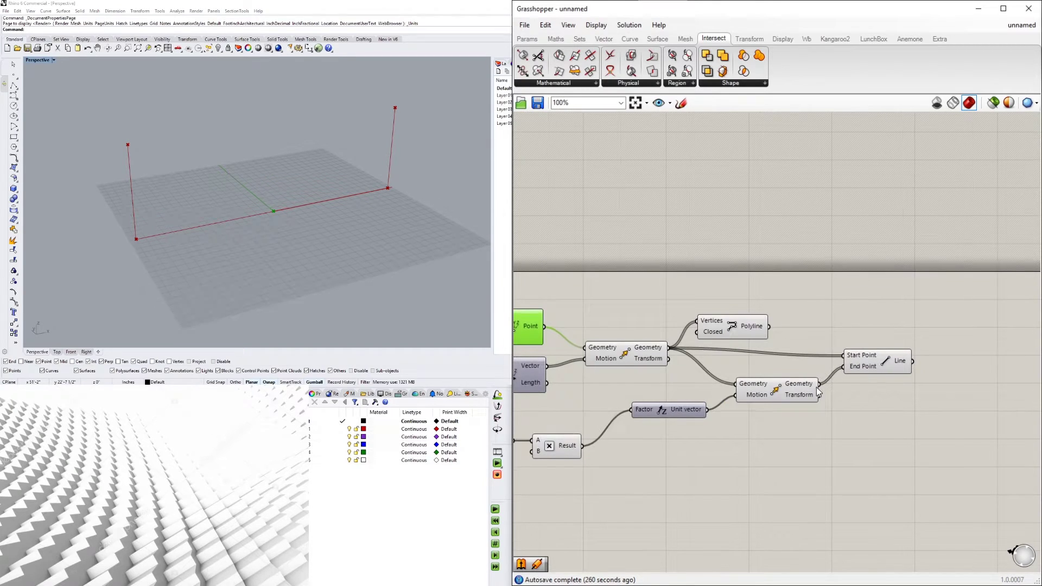
{"action": "left_click", "coordinate": [782, 388]}
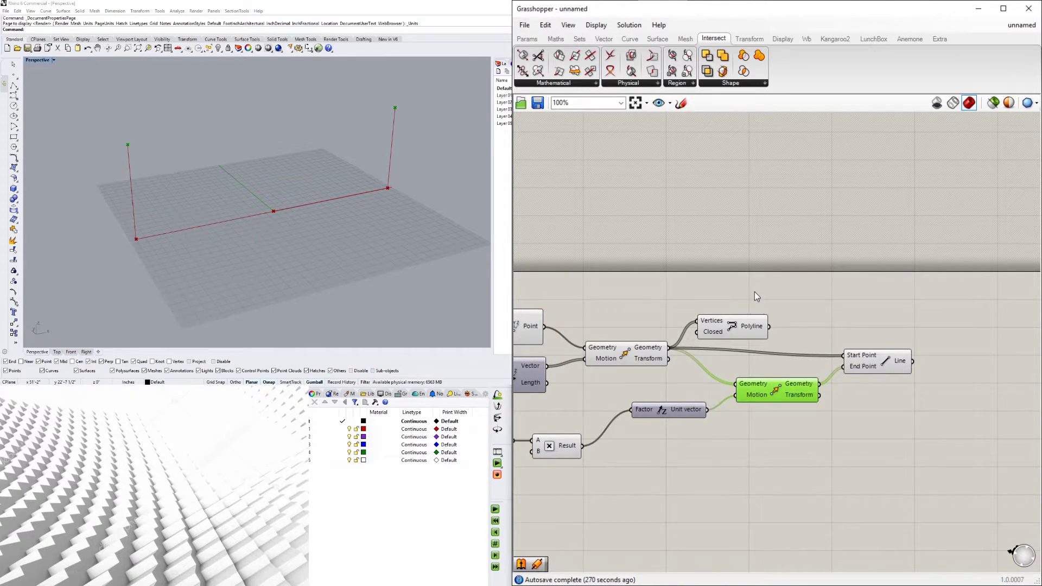
Add a third Move component above the Line component and connect the constructed center point to its Geometry input.
{"action": "right_click_drag", "start_coordinate": [820, 303], "coordinate": [835, 347]}
{"action": "double_click", "coordinate": [835, 347]}
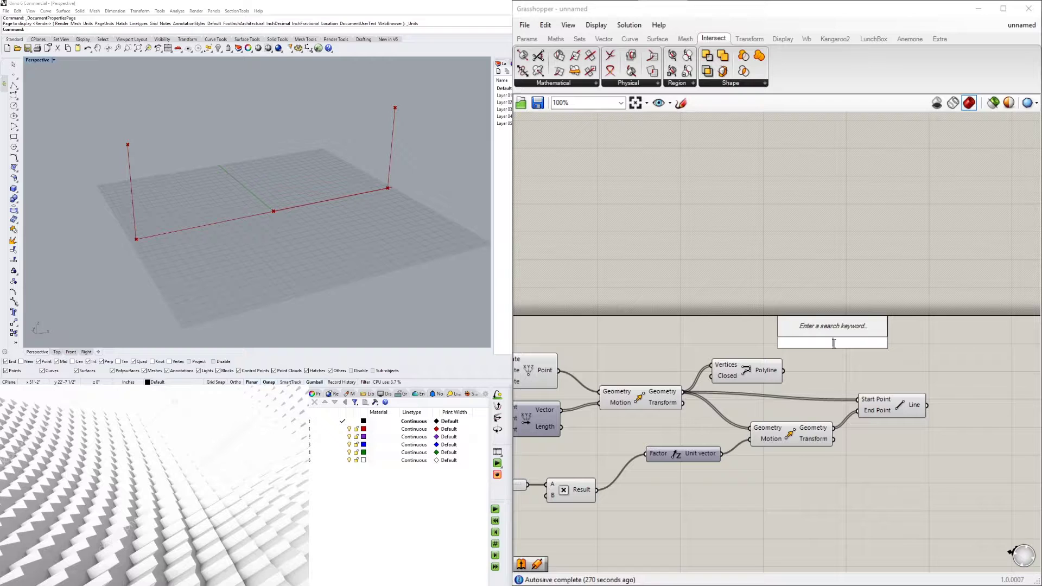
{"action": "type", "text": "MO"}
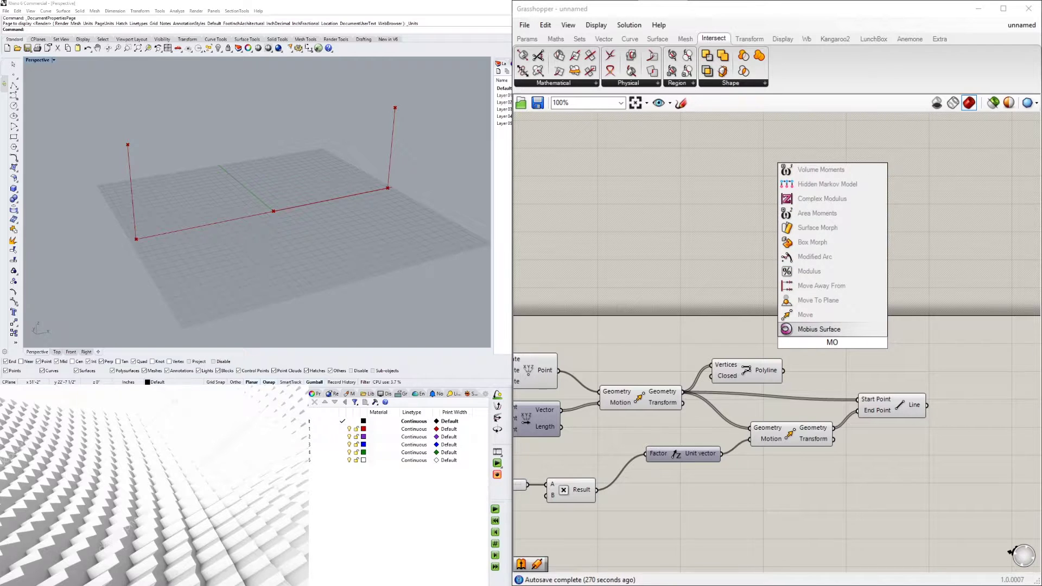
{"action": "left_click", "coordinate": [817, 315]}
{"action": "right_click_drag", "start_coordinate": [569, 378], "coordinate": [645, 390]}
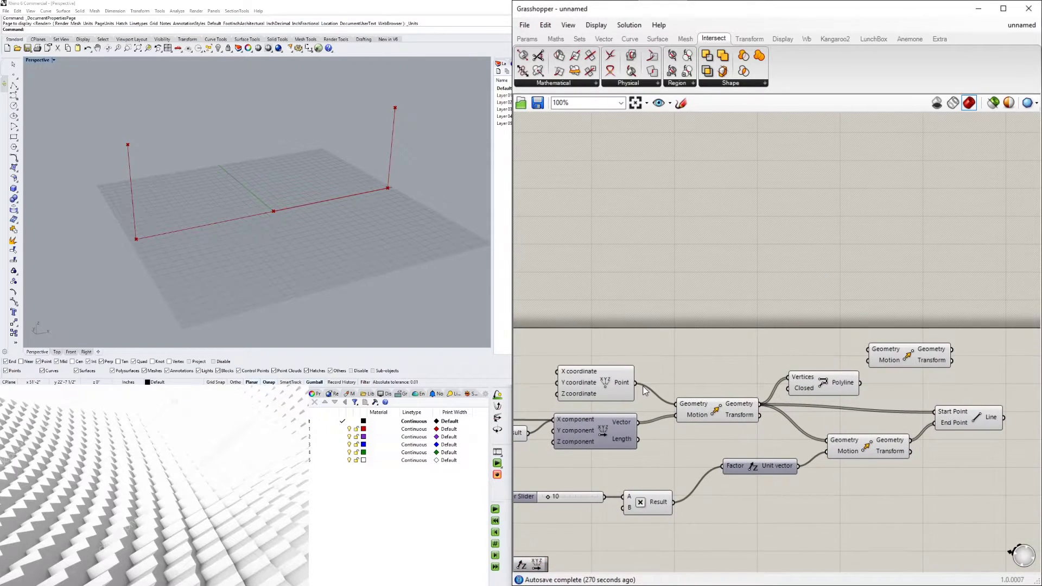
{"action": "left_click_drag", "start_coordinate": [636, 383], "coordinate": [958, 360]}
{"action": "left_click", "coordinate": [908, 360]}
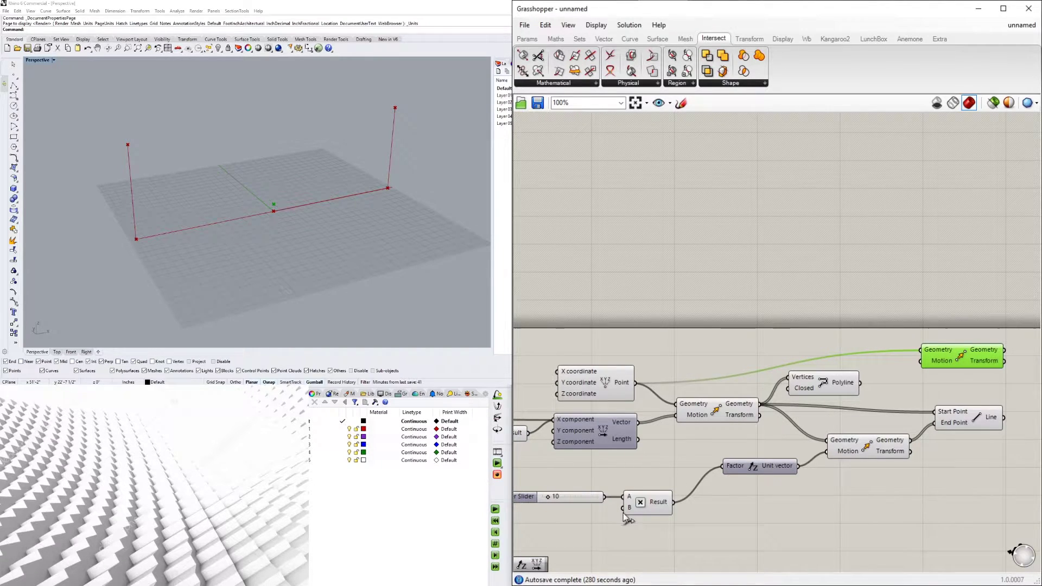
Move the height slider and its Multiplication component up and to the right, and align the Unit Z component beside them.
{"action": "right_click_drag", "start_coordinate": [628, 516], "coordinate": [692, 486]}
{"action": "left_click_drag", "start_coordinate": [636, 504], "coordinate": [757, 451]}
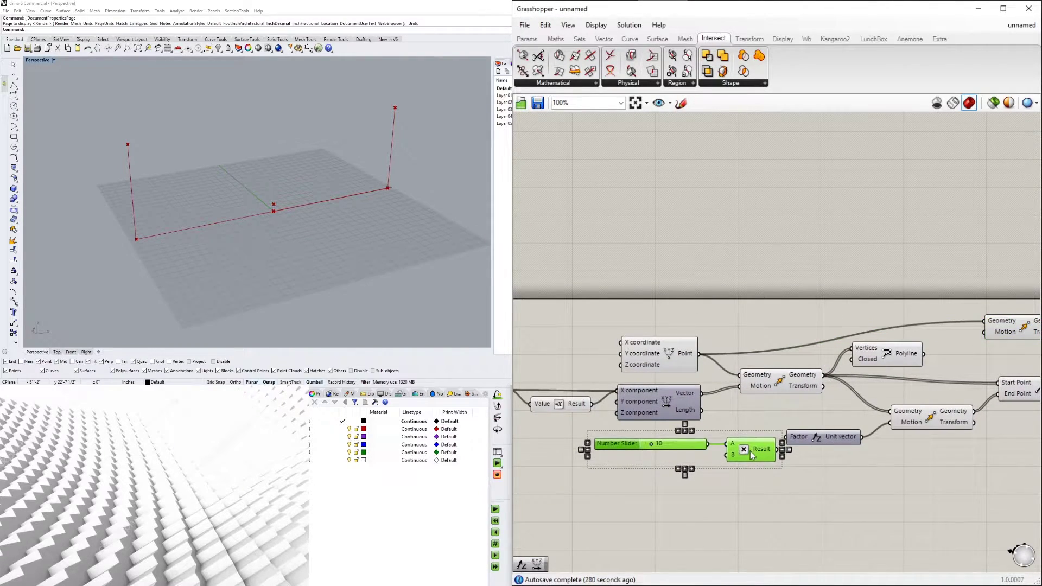
{"action": "left_click", "coordinate": [851, 460]}
{"action": "right_click_drag", "start_coordinate": [852, 459], "coordinate": [827, 477]}
{"action": "left_click_drag", "start_coordinate": [800, 460], "coordinate": [803, 468]}
{"action": "right_click_drag", "start_coordinate": [853, 466], "coordinate": [809, 472]}
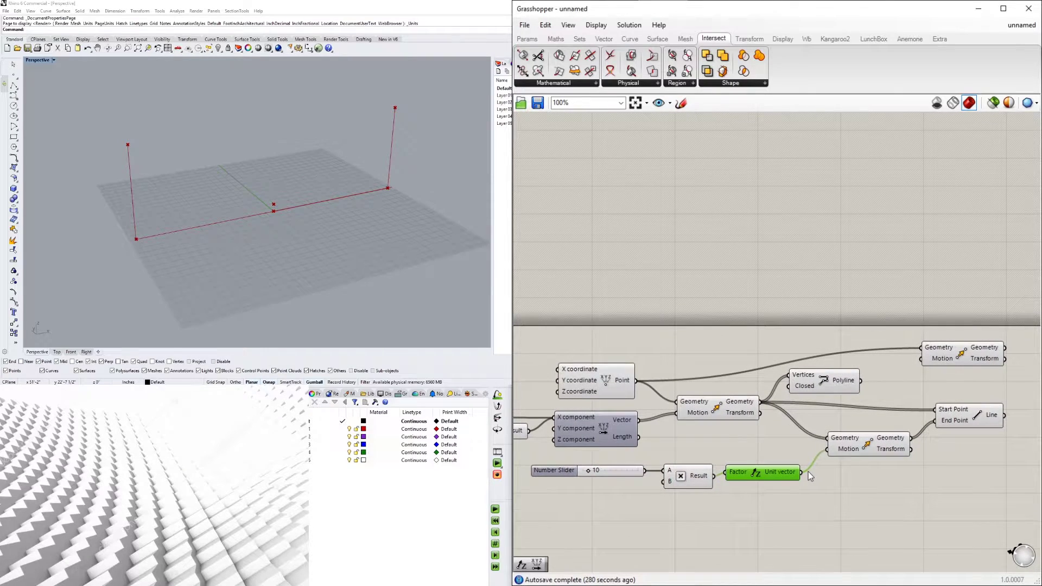
Connect the Unit Z vector to the third Move's Motion input, place that Move just above the Line, and raise the PolyLine.
{"action": "left_click_drag", "start_coordinate": [805, 471], "coordinate": [898, 385]}
{"action": "left_click_drag", "start_coordinate": [802, 471], "coordinate": [977, 386]}
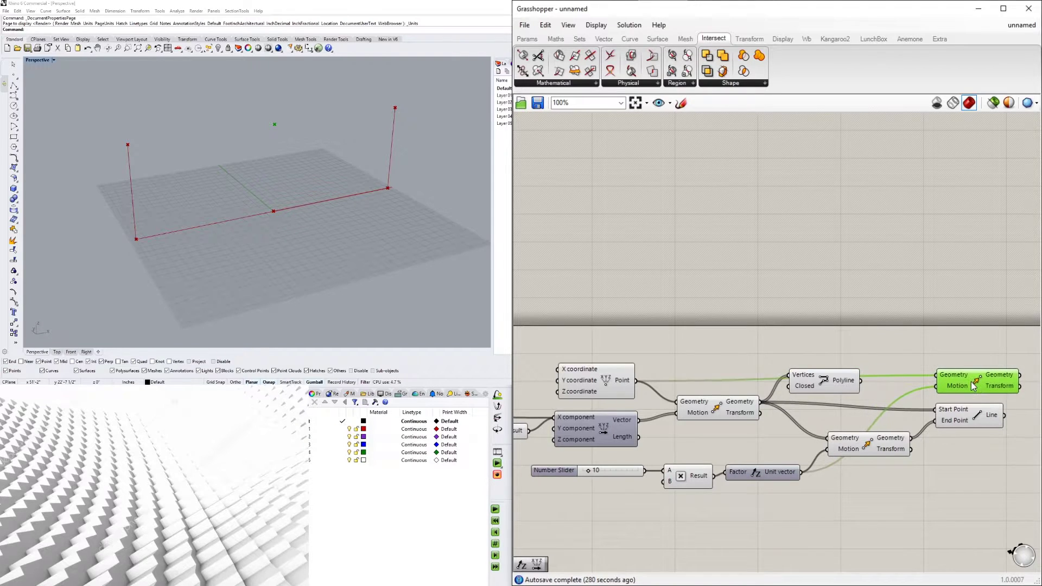
{"action": "left_click_drag", "start_coordinate": [824, 381], "coordinate": [848, 358]}
{"action": "left_click", "coordinate": [860, 300]}
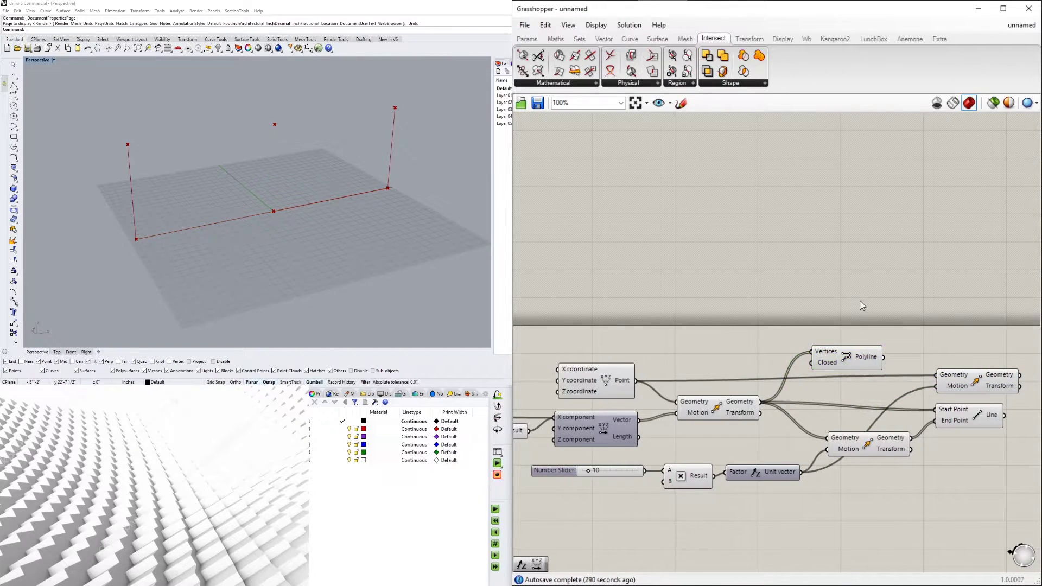
{"action": "scroll", "coordinate": [862, 302], "scroll_direction": "down", "scroll_amount": 3}
{"action": "scroll", "coordinate": [837, 340], "scroll_direction": "up", "scroll_amount": 3}
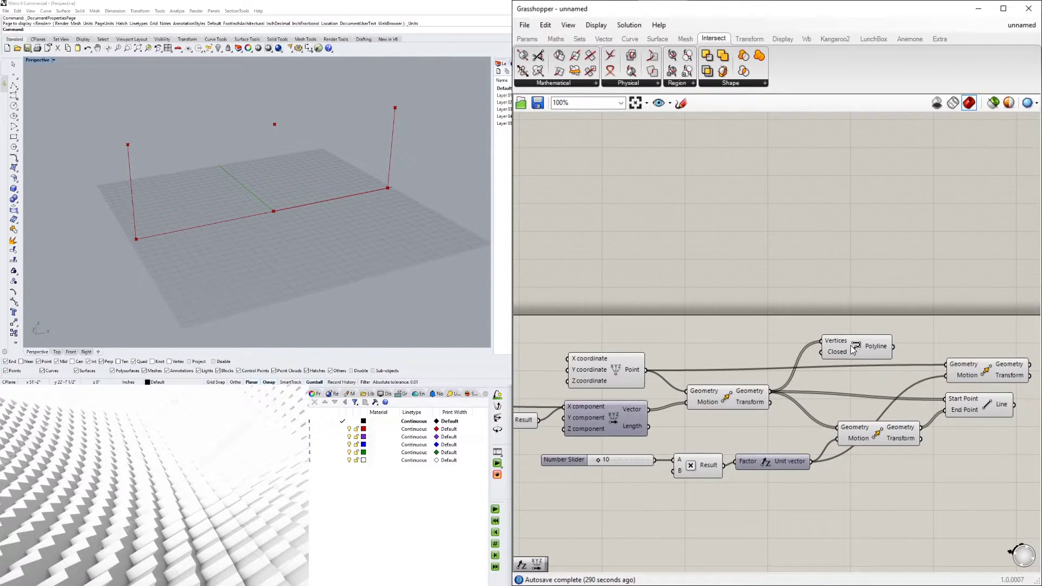
Add a fourth Move component beyond the third one and feed it the raised center point as Geometry.
{"action": "left_click", "coordinate": [979, 368]}
{"action": "right_click_drag", "start_coordinate": [979, 368], "coordinate": [737, 402]}
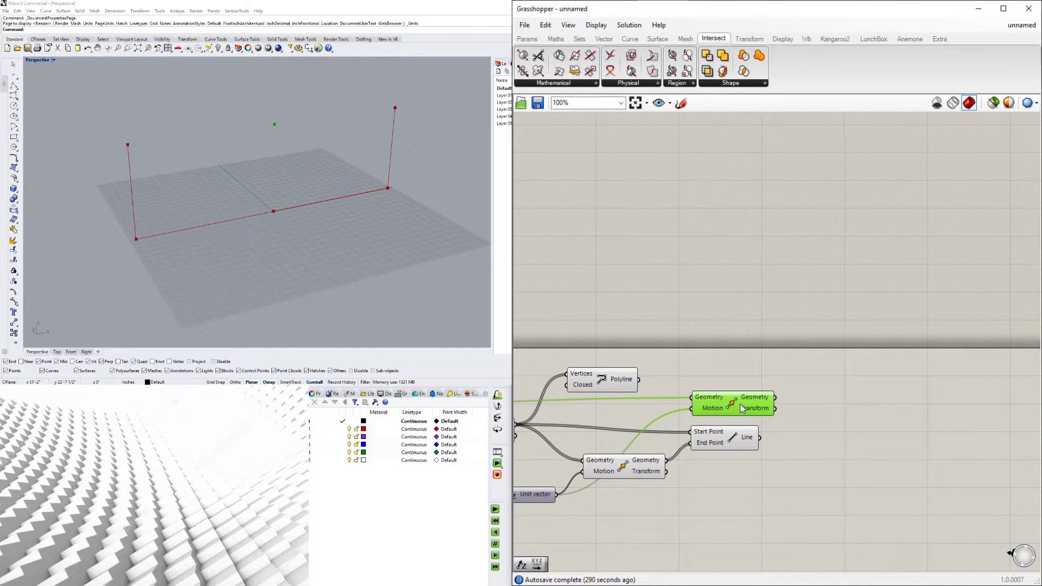
{"action": "double_click", "coordinate": [849, 394]}
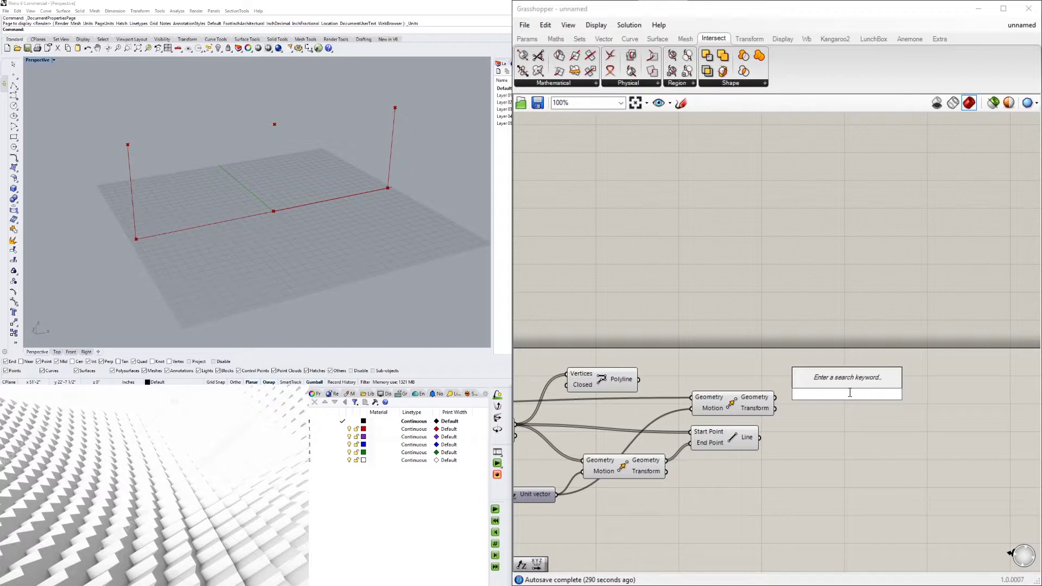
{"action": "type", "text": "move"}
{"action": "key", "text": "Return"}
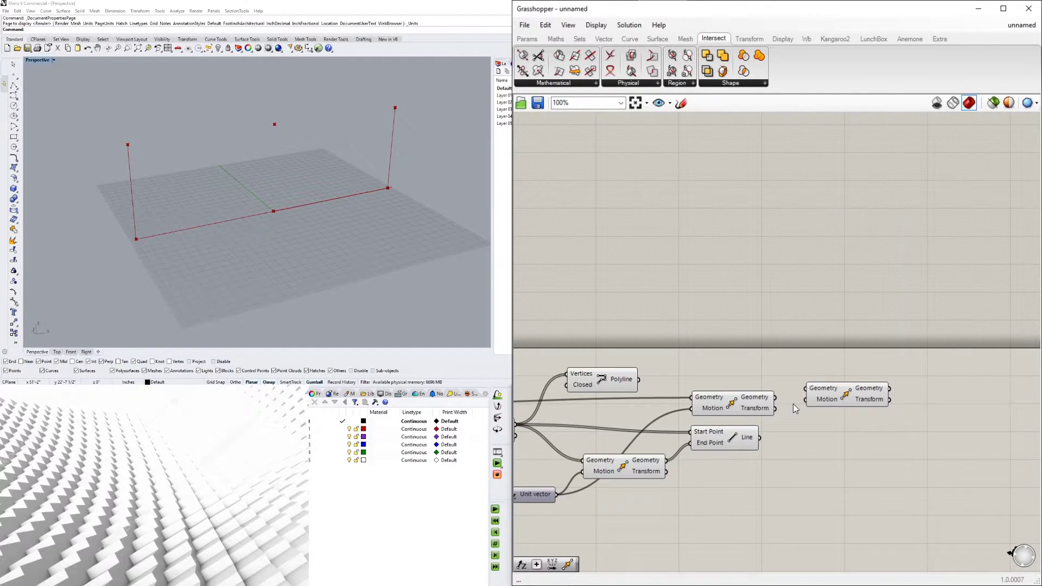
{"action": "left_click", "coordinate": [745, 402]}
{"action": "right_click_drag", "start_coordinate": [287, 125], "coordinate": [269, 165]}
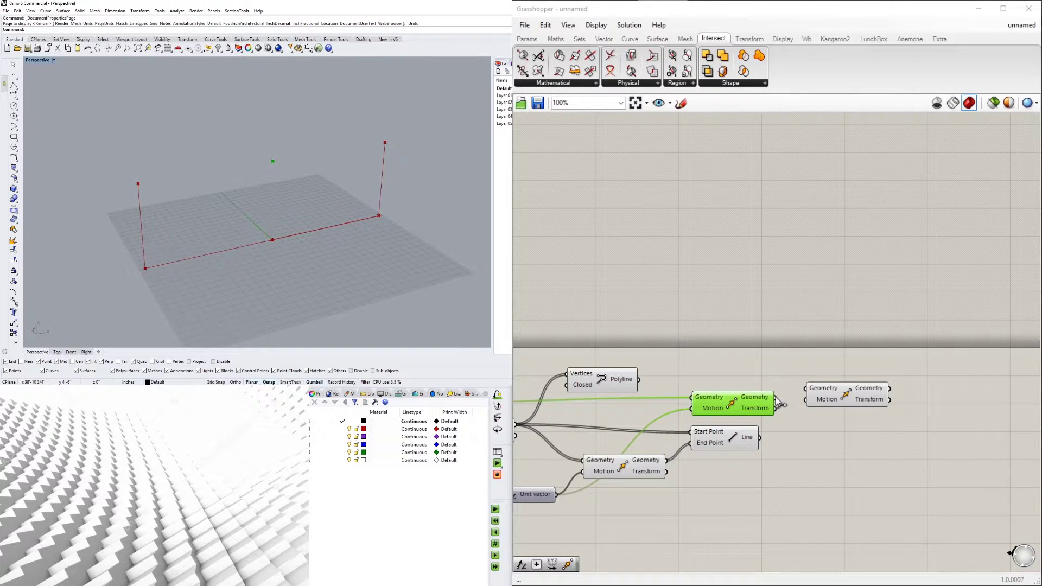
{"action": "left_click_drag", "start_coordinate": [780, 403], "coordinate": [807, 389]}
{"action": "left_click_drag", "start_coordinate": [842, 397], "coordinate": [877, 374]}
Add a Unit Z vector, connect it to the fourth Move's Motion input, and place both components lower, beside the Line.
{"action": "double_click", "coordinate": [710, 356]}
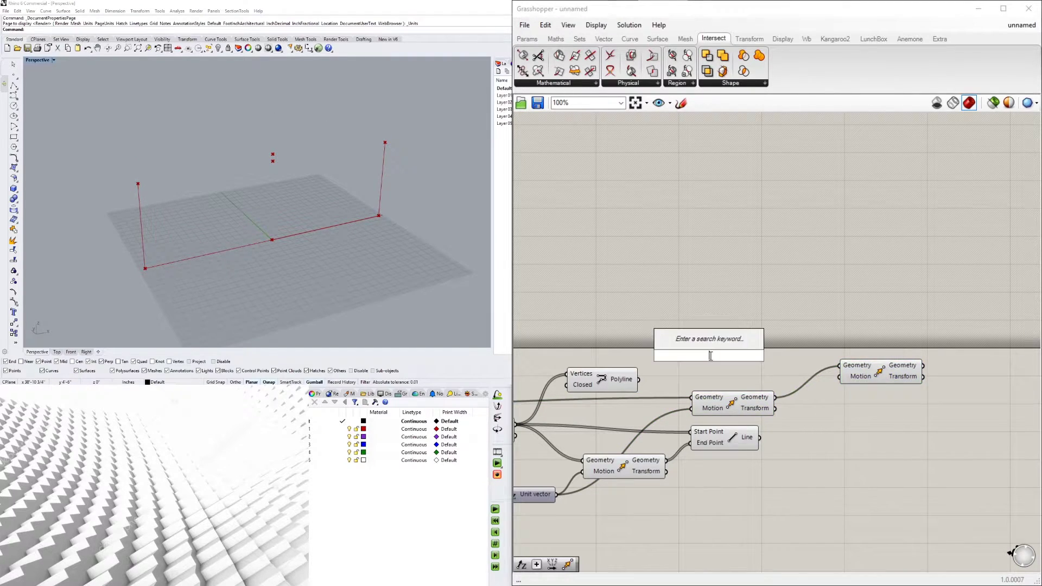
{"action": "type", "text": "z"}
{"action": "left_click", "coordinate": [712, 344]}
{"action": "left_click_drag", "start_coordinate": [726, 358], "coordinate": [753, 368]}
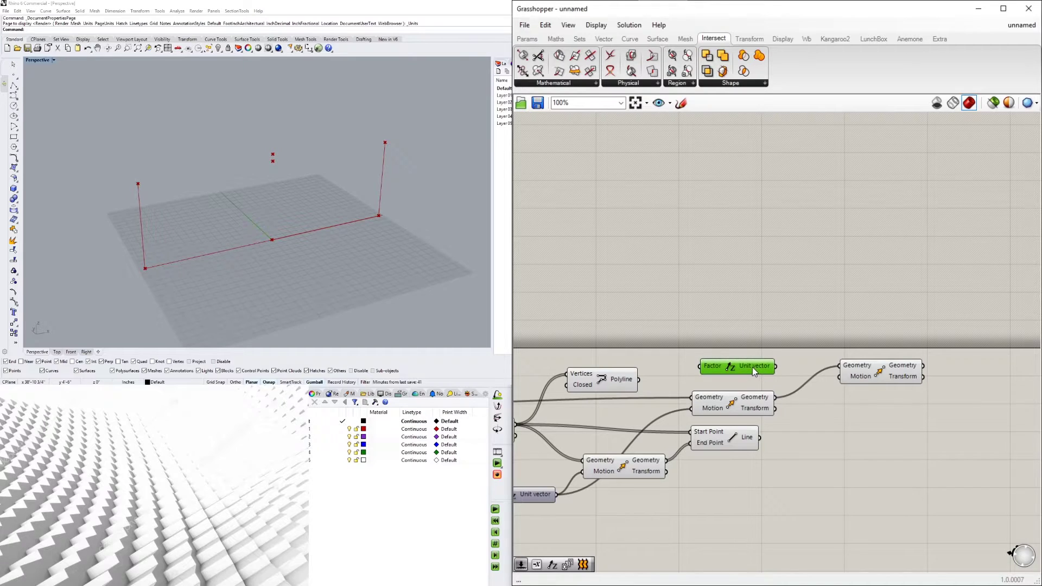
{"action": "left_click_drag", "start_coordinate": [880, 374], "coordinate": [865, 456]}
{"action": "left_click_drag", "start_coordinate": [741, 367], "coordinate": [825, 461]}
{"action": "left_click", "coordinate": [729, 515]}
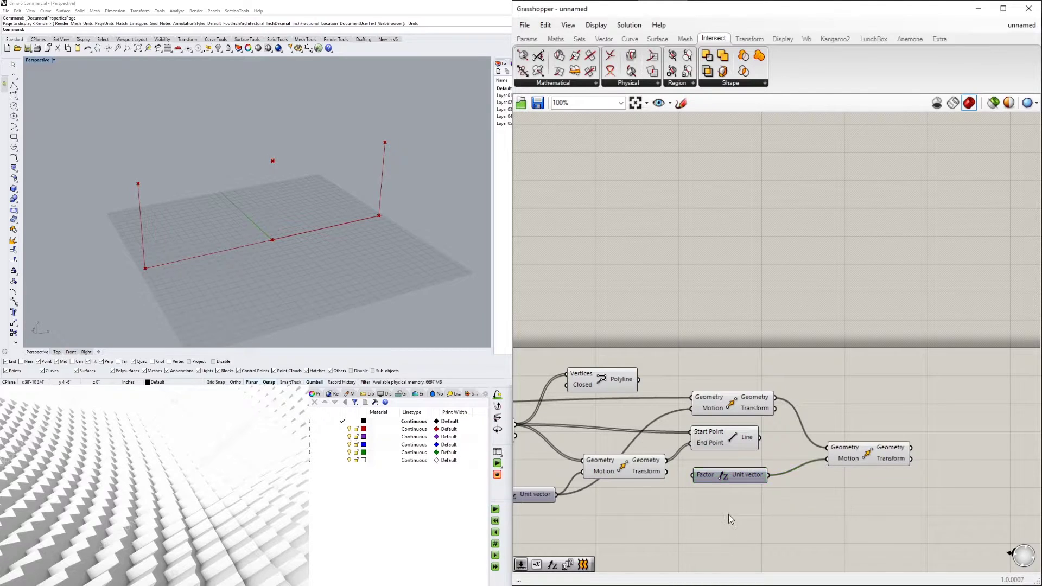
Duplicate the height slider with its Multiplication below the originals and connect the copied Result to the new Unit Z's Factor.
{"action": "scroll", "coordinate": [727, 500], "scroll_direction": "down", "scroll_amount": 2}
{"action": "right_click_drag", "start_coordinate": [572, 500], "coordinate": [774, 432]}
{"action": "scroll", "coordinate": [711, 426], "scroll_direction": "up", "scroll_amount": 1}
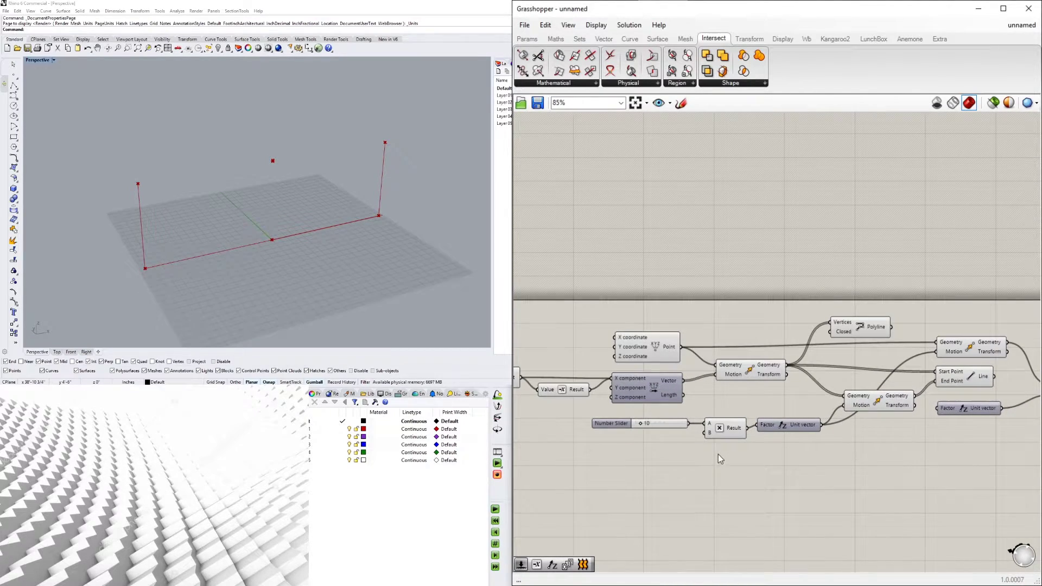
{"action": "left_click_drag", "start_coordinate": [661, 427], "coordinate": [660, 426]}
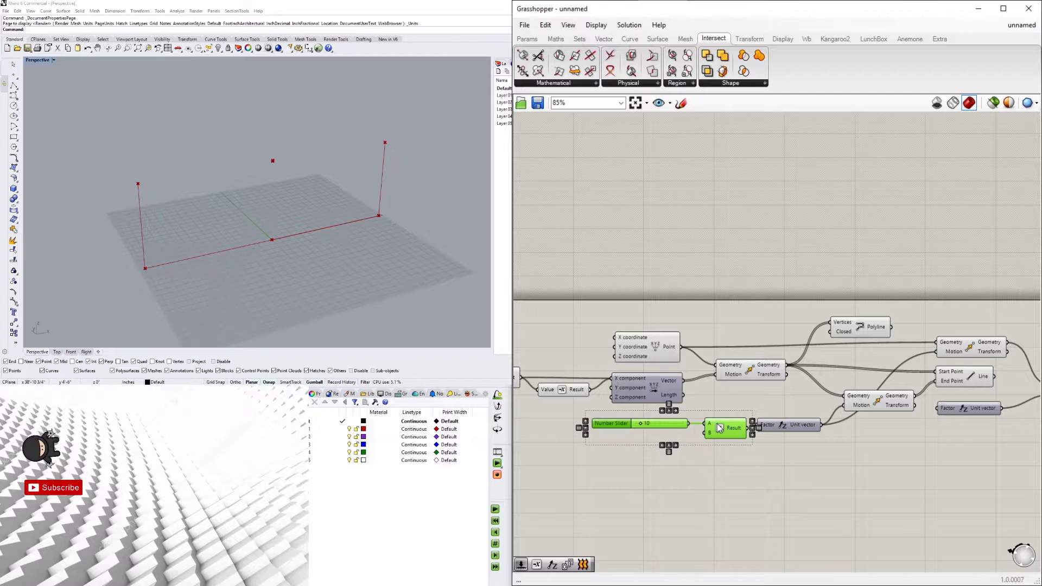
{"action": "left_click_drag", "start_coordinate": [723, 429], "coordinate": [897, 467], "text": "alt"}
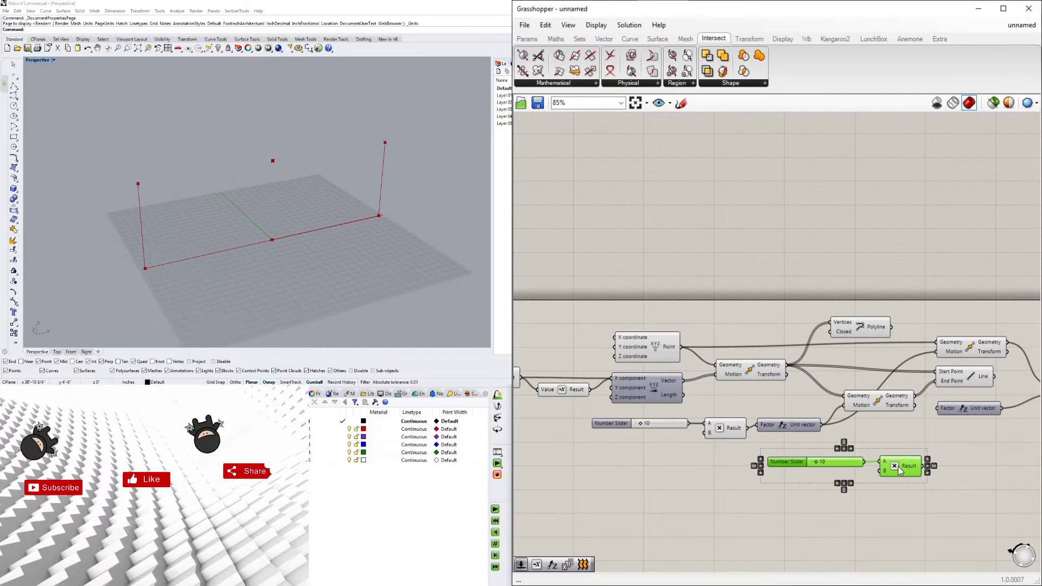
{"action": "scroll", "coordinate": [940, 457], "scroll_direction": "up", "scroll_amount": 2}
{"action": "right_click_drag", "start_coordinate": [940, 457], "coordinate": [803, 442]}
{"action": "left_click", "coordinate": [872, 429]}
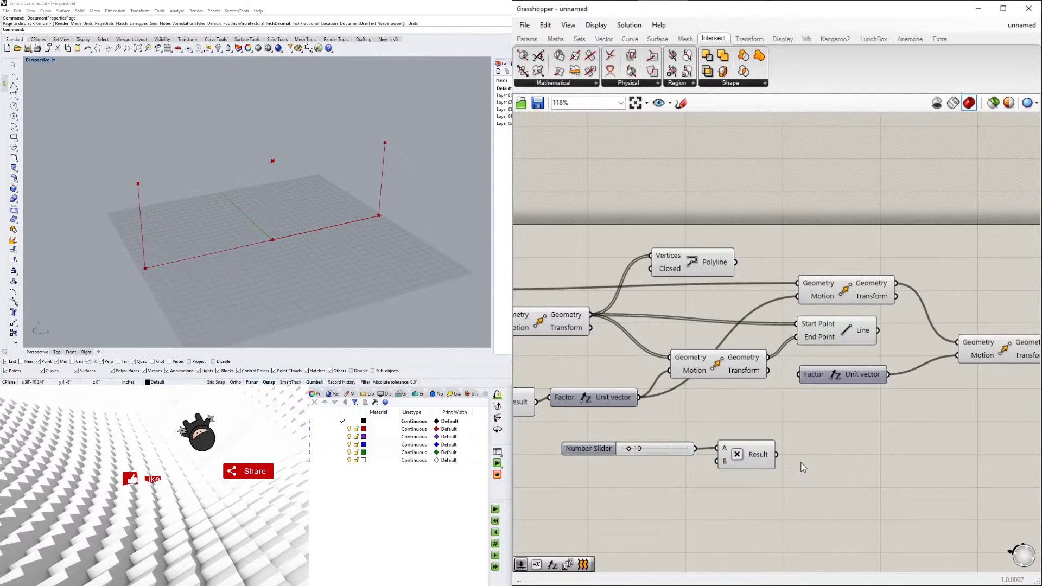
{"action": "left_click_drag", "start_coordinate": [778, 456], "coordinate": [842, 453]}
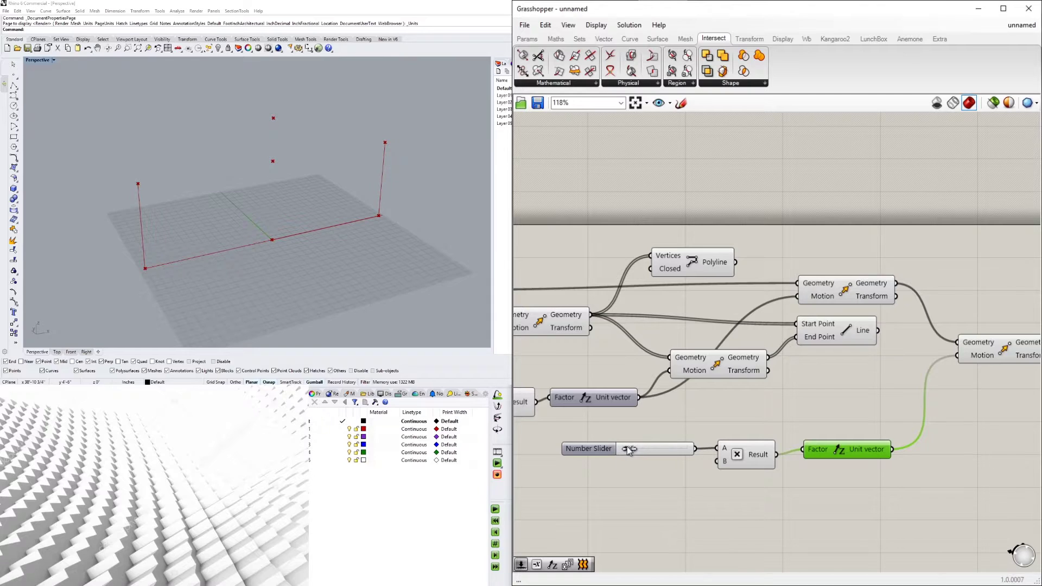
Set the copied slider's maximum to 20 and its value to 9.
{"action": "double_click", "coordinate": [597, 448]}
{"action": "left_click", "coordinate": [621, 474]}
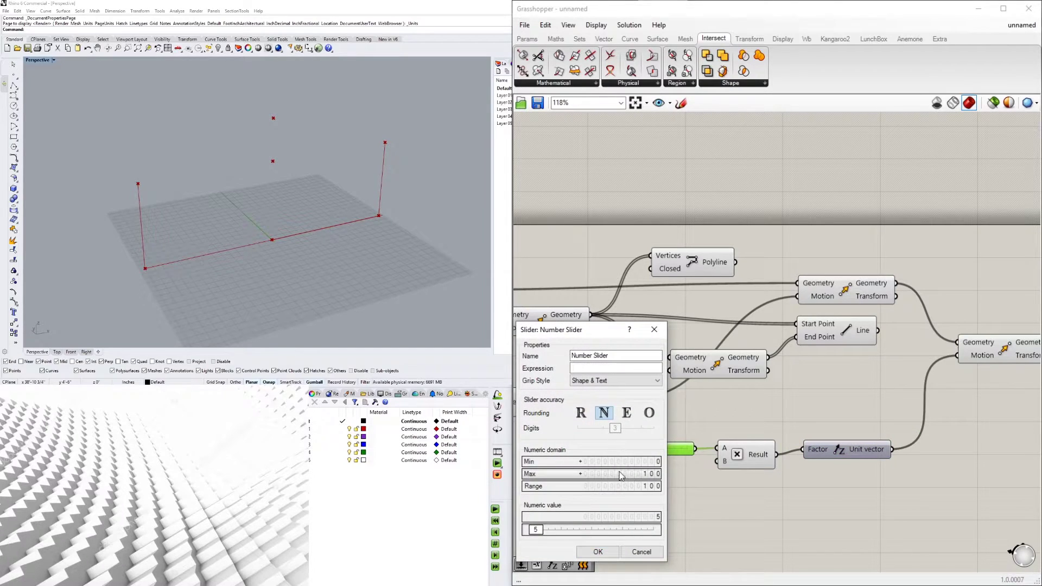
{"action": "key", "text": "Return"}
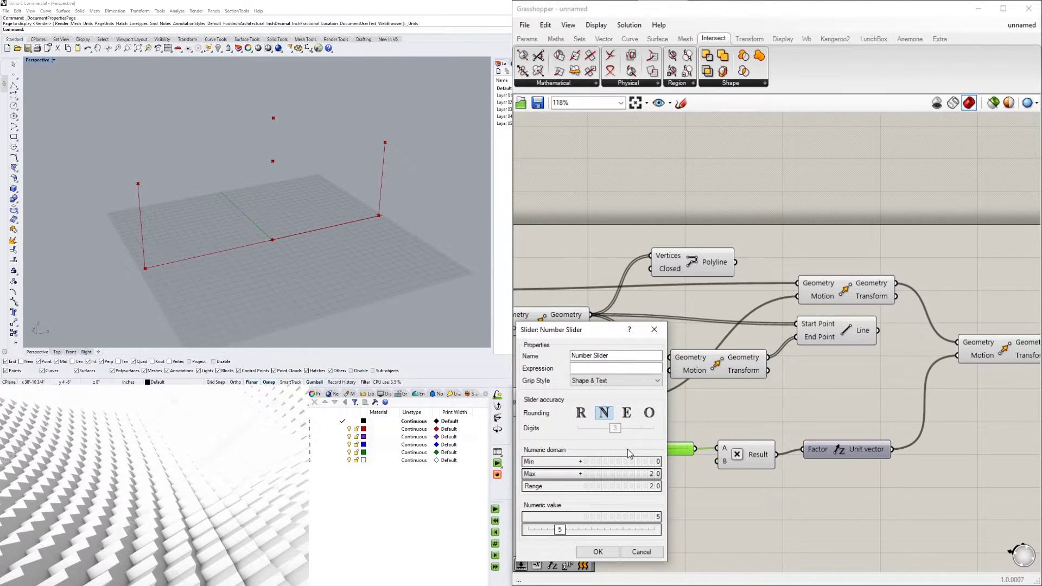
{"action": "key", "text": "Return"}
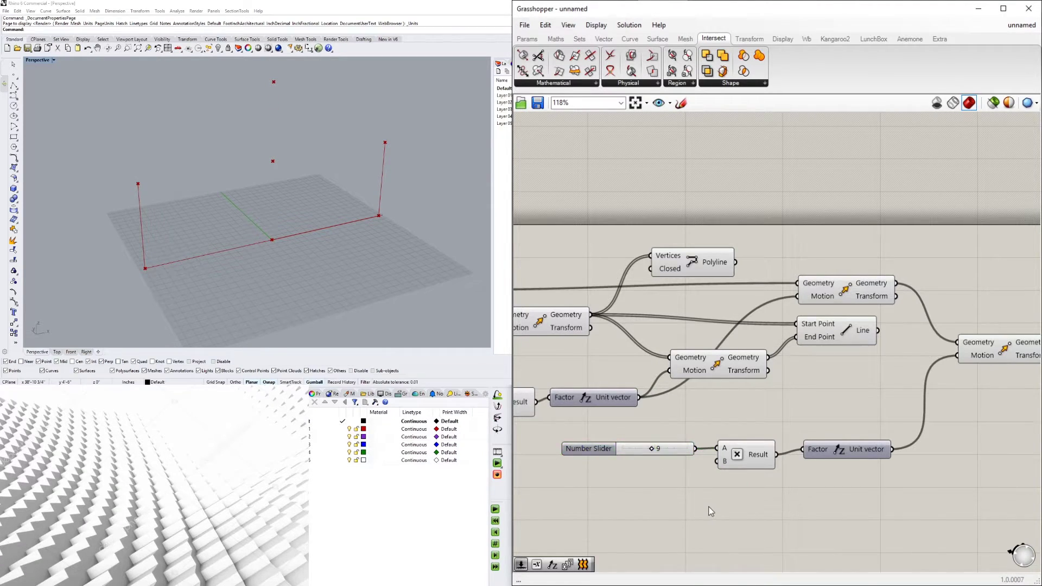
{"action": "scroll", "coordinate": [651, 450], "scroll_direction": "down", "scroll_amount": 1}
{"action": "left_click", "coordinate": [808, 373]}
{"action": "left_click", "coordinate": [794, 408]}
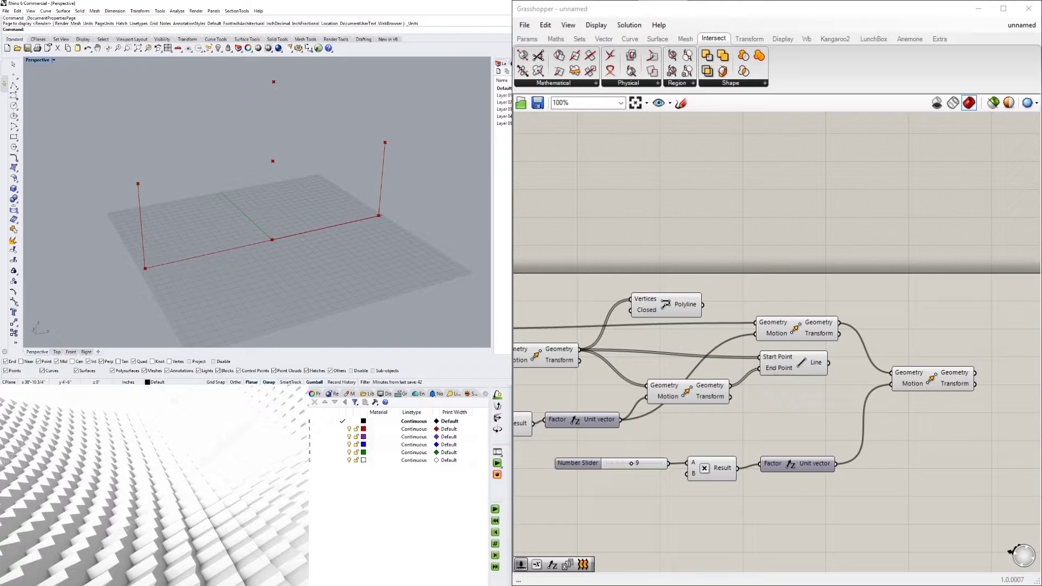
Add a second Line component and place it to the right of the fourth Move.
{"action": "right_click_drag", "start_coordinate": [302, 154], "coordinate": [297, 171], "text": "shift"}
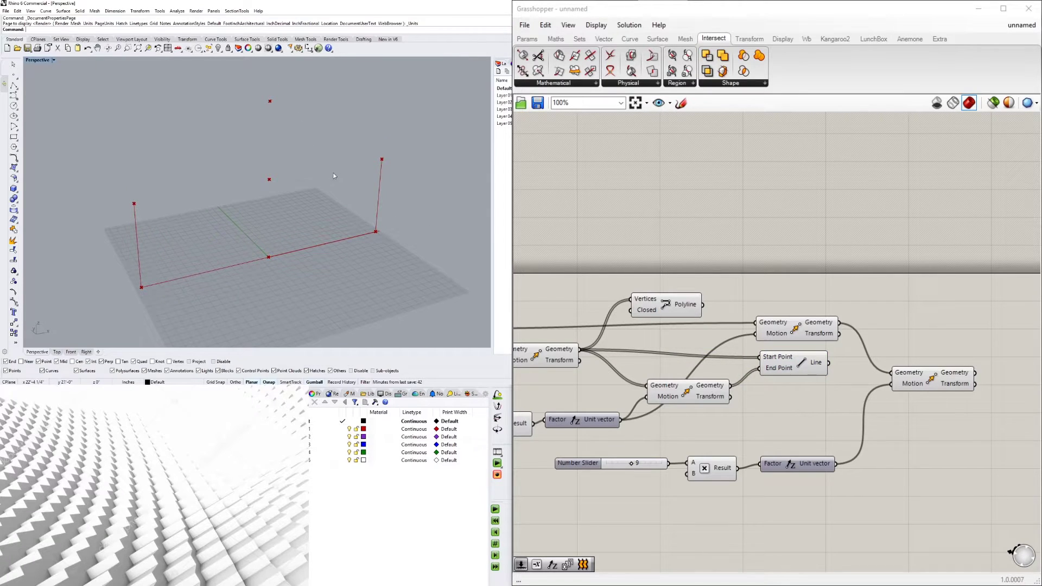
{"action": "right_click_drag", "start_coordinate": [1033, 463], "coordinate": [790, 428]}
{"action": "double_click", "coordinate": [802, 438]}
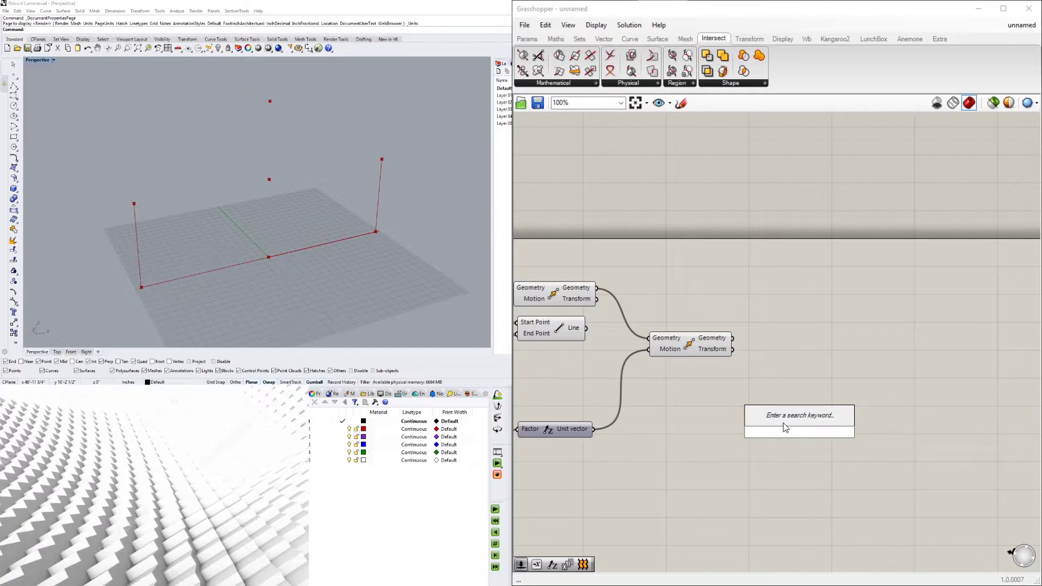
{"action": "type", "text": "line"}
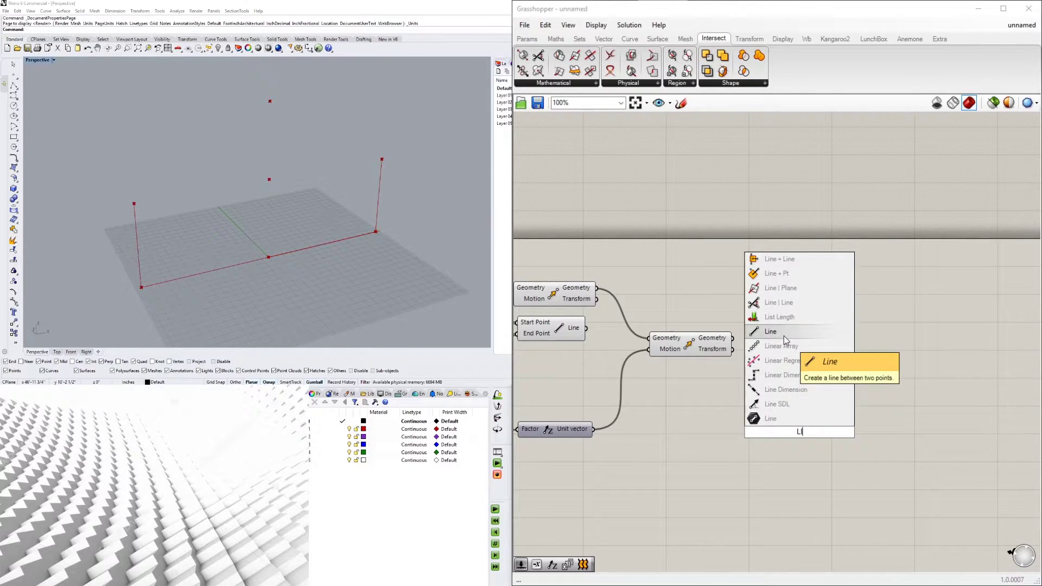
{"action": "left_click", "coordinate": [783, 332]}
{"action": "right_click_drag", "start_coordinate": [697, 351], "coordinate": [760, 358]}
{"action": "left_click", "coordinate": [754, 356]}
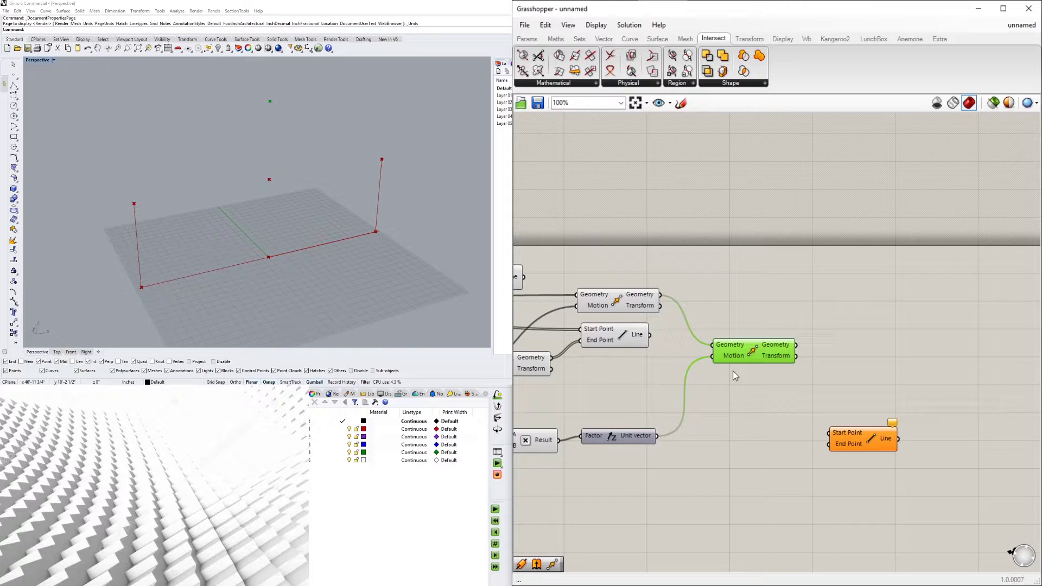
{"action": "scroll", "coordinate": [672, 428], "scroll_direction": "down", "scroll_amount": 1}
{"action": "left_click_drag", "start_coordinate": [836, 438], "coordinate": [857, 407]}
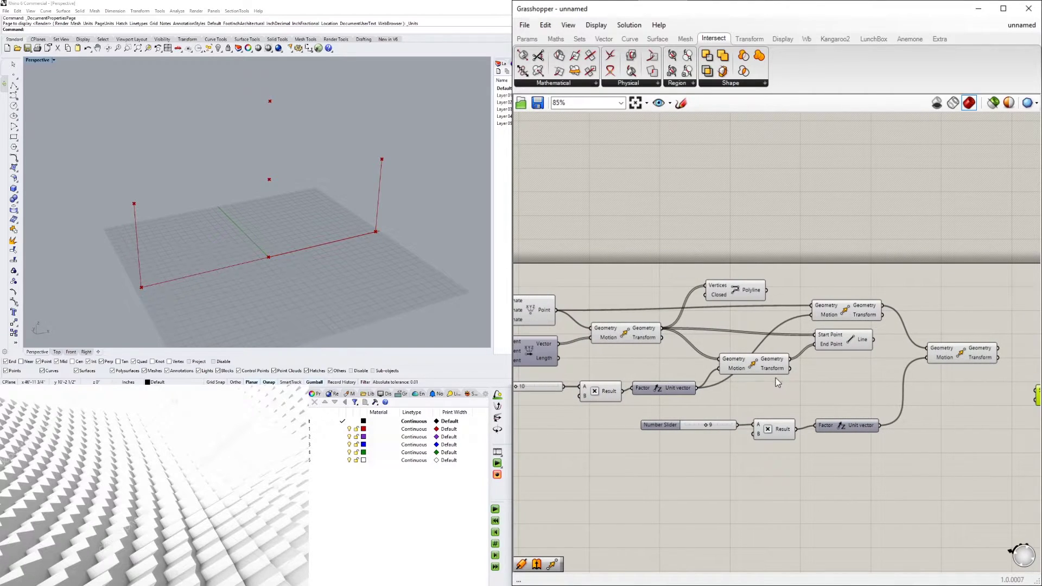
Connect the second Move's Geometry to the new Line's Start Point and the fourth Move's Geometry to its End Point.
{"action": "left_click", "coordinate": [757, 364]}
{"action": "right_click_drag", "start_coordinate": [786, 370], "coordinate": [727, 371]}
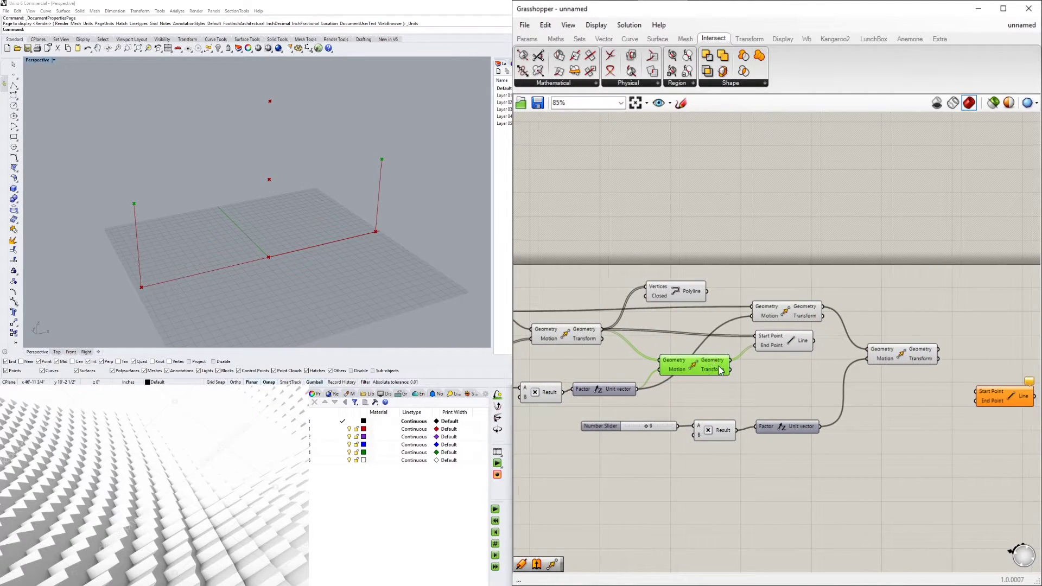
{"action": "left_click", "coordinate": [889, 355]}
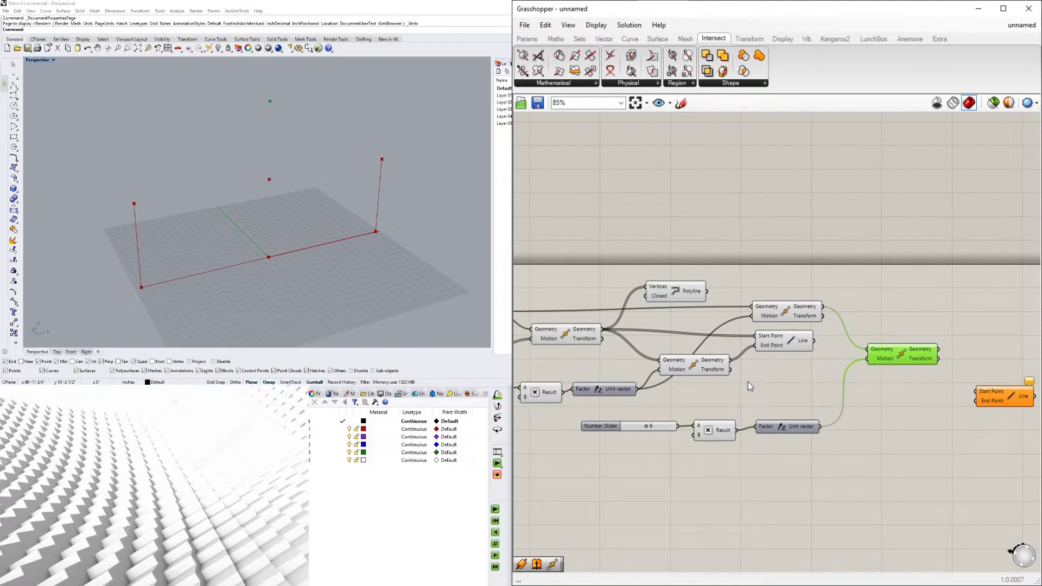
{"action": "left_click", "coordinate": [704, 367]}
{"action": "left_click_drag", "start_coordinate": [730, 368], "coordinate": [975, 392]}
{"action": "left_click", "coordinate": [928, 368]}
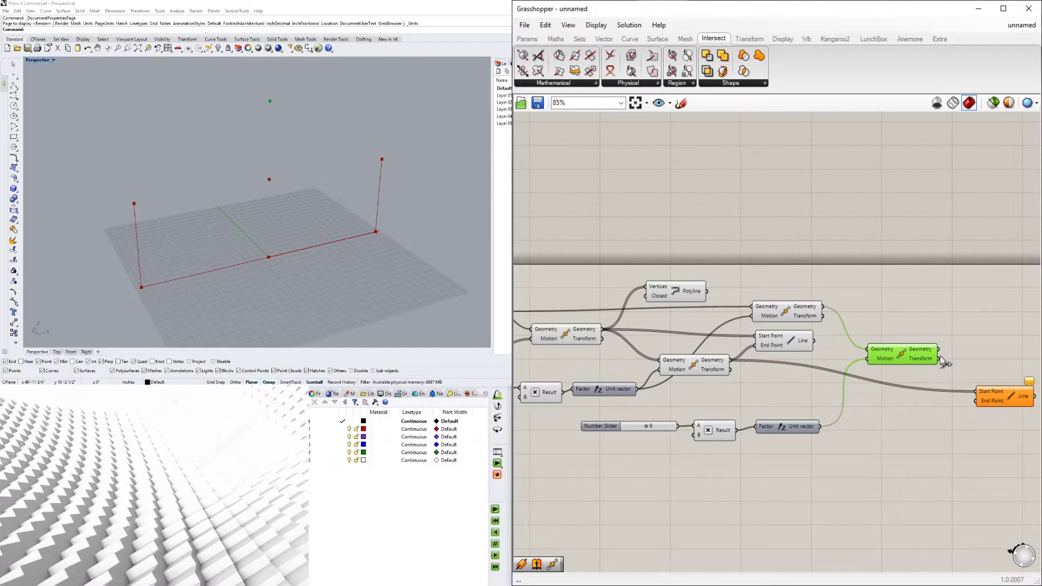
{"action": "left_click_drag", "start_coordinate": [942, 357], "coordinate": [982, 336]}
{"action": "left_click", "coordinate": [1007, 388]}
Shift the fourth Move and the new Line downward to tidy the roof part of the definition.
{"action": "left_click_drag", "start_coordinate": [901, 353], "coordinate": [899, 380]}
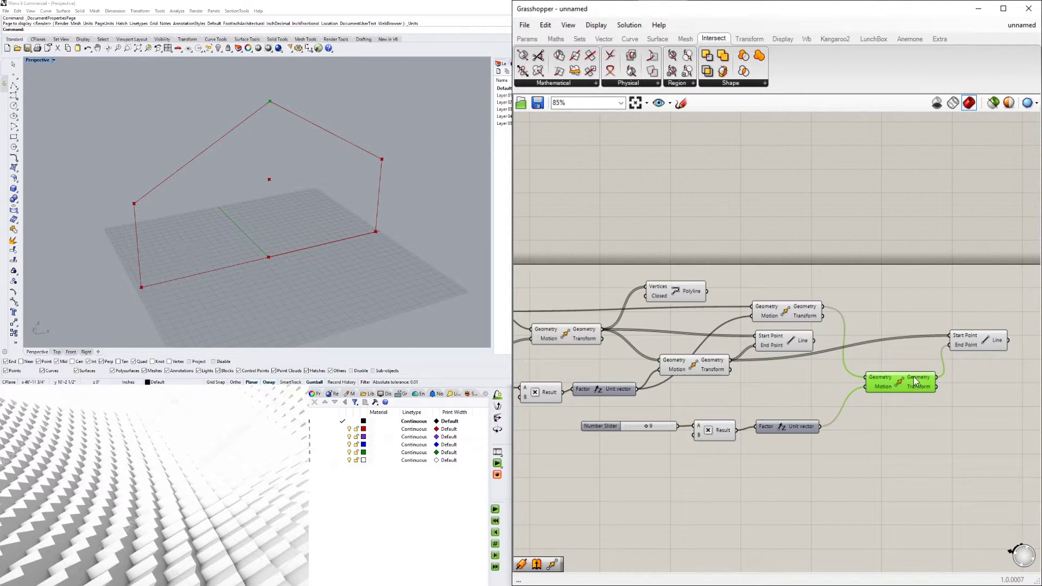
{"action": "left_click_drag", "start_coordinate": [974, 348], "coordinate": [974, 370]}
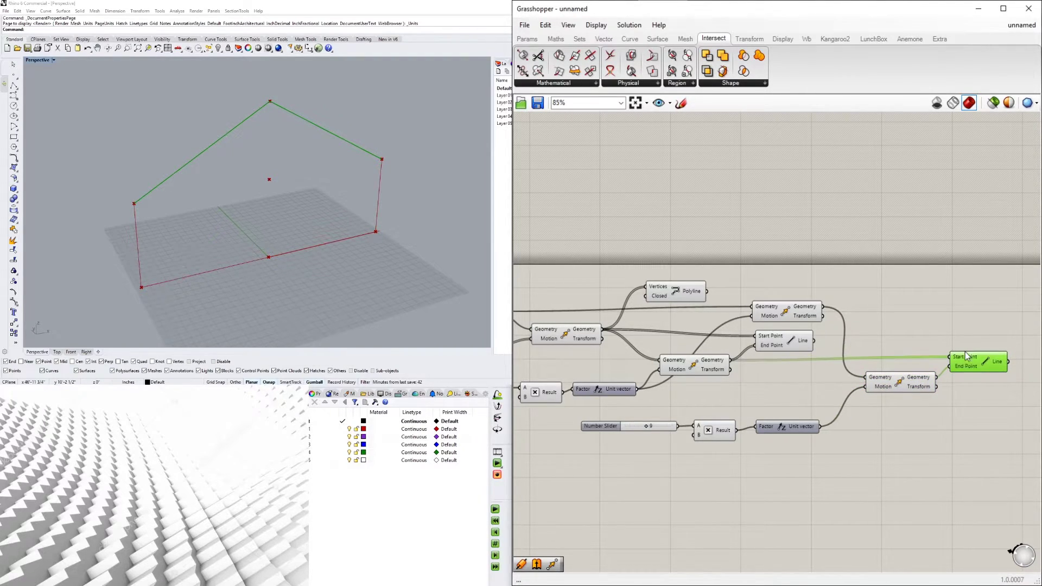
{"action": "left_click", "coordinate": [941, 349]}
Reduce the building width slightly with the first number slider.
{"action": "scroll", "coordinate": [266, 211], "scroll_direction": "down", "scroll_amount": 2}
{"action": "right_click_drag", "start_coordinate": [266, 211], "coordinate": [244, 239]}
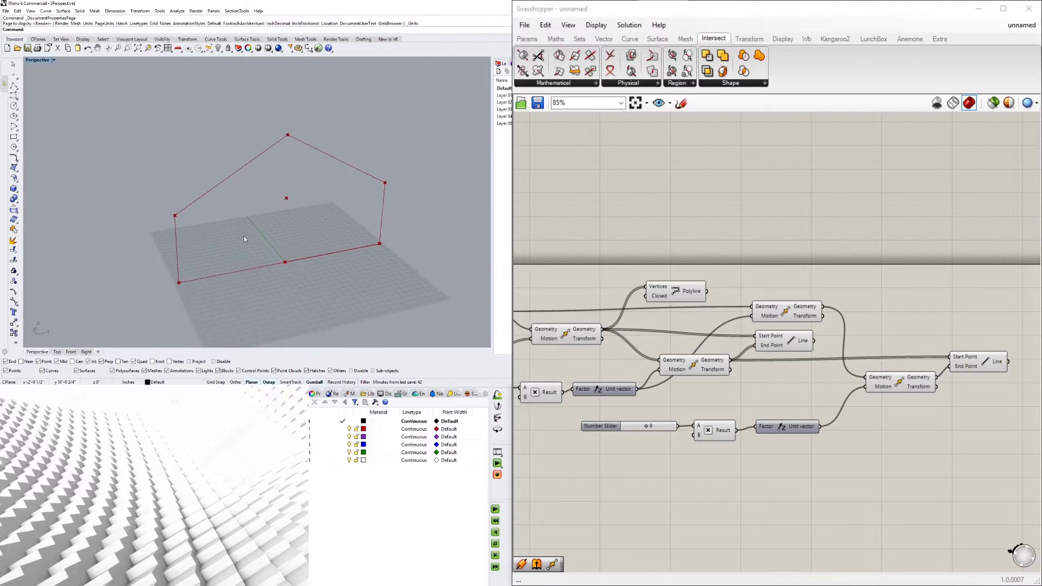
{"action": "scroll", "coordinate": [244, 237], "scroll_direction": "down", "scroll_amount": 1}
{"action": "scroll", "coordinate": [685, 346], "scroll_direction": "down", "scroll_amount": 2}
{"action": "right_click_drag", "start_coordinate": [628, 371], "coordinate": [823, 389]}
{"action": "right_click_drag", "start_coordinate": [588, 349], "coordinate": [841, 361]}
{"action": "scroll", "coordinate": [841, 360], "scroll_direction": "up", "scroll_amount": 4}
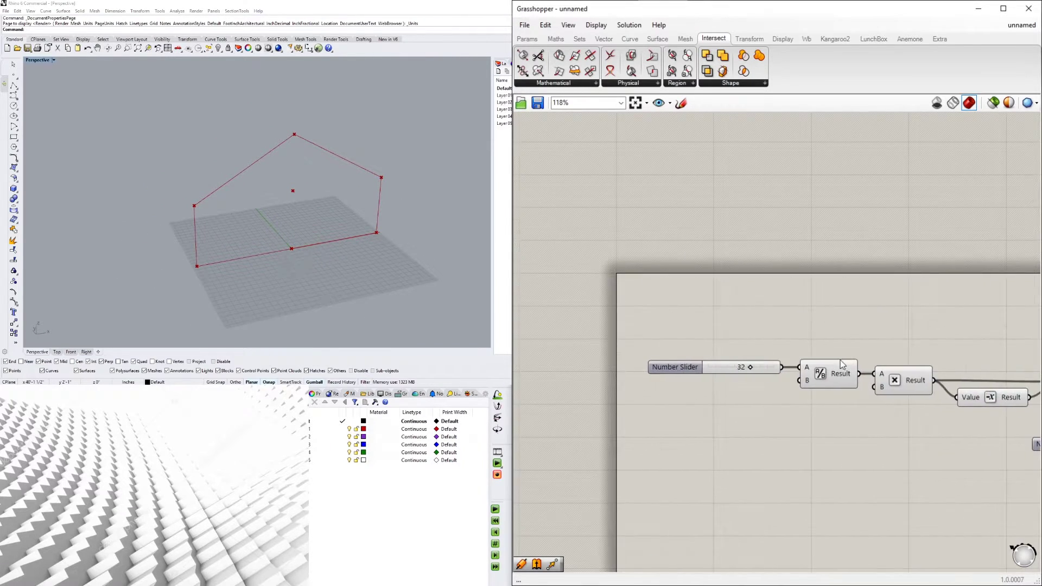
{"action": "scroll", "coordinate": [762, 380], "scroll_direction": "up", "scroll_amount": 4}
{"action": "mouse_move", "coordinate": [781, 373]}
{"action": "left_mouse_down"}
{"action": "mouse_move", "coordinate": [754, 370]}
{"action": "mouse_move", "coordinate": [770, 370]}
{"action": "left_mouse_up"}
Set the wall height slider to 11.
{"action": "scroll", "coordinate": [767, 401], "scroll_direction": "down", "scroll_amount": 4}
{"action": "right_click_drag", "start_coordinate": [802, 439], "coordinate": [685, 368]}
{"action": "right_click_drag", "start_coordinate": [888, 428], "coordinate": [692, 427]}
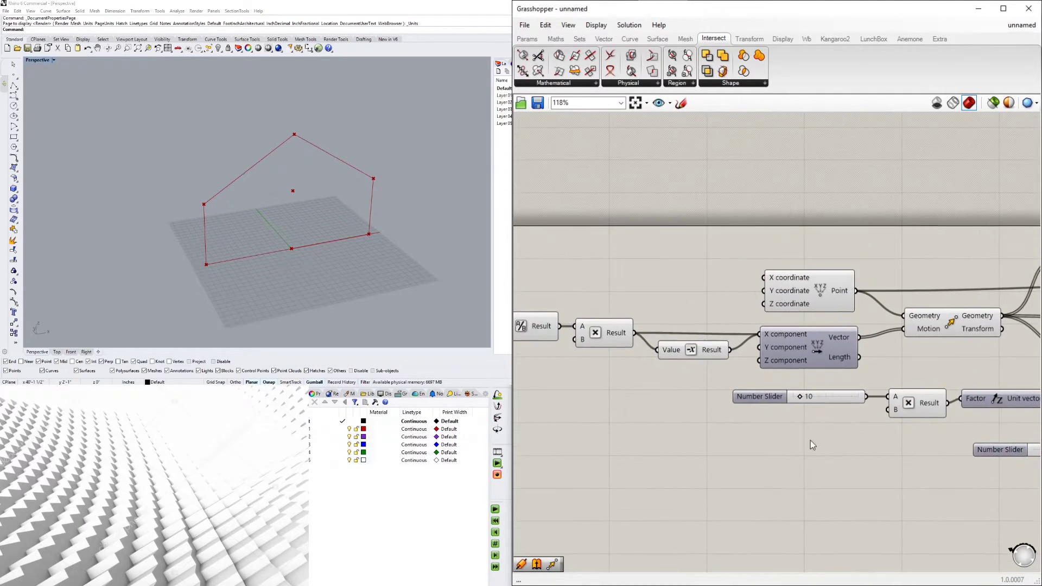
{"action": "scroll", "coordinate": [810, 413], "scroll_direction": "up", "scroll_amount": 3}
{"action": "left_click_drag", "start_coordinate": [789, 385], "coordinate": [791, 386]}
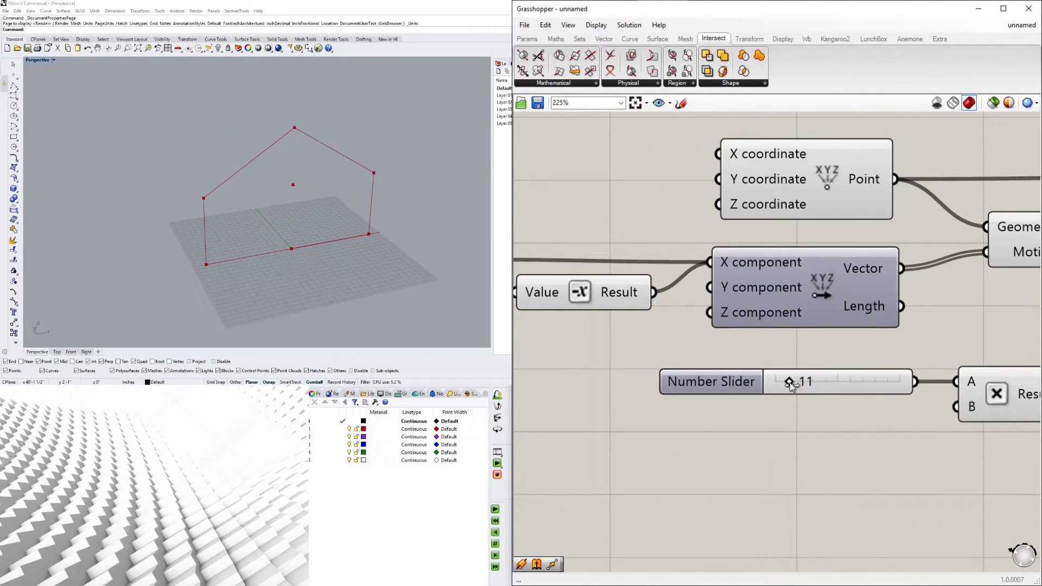
Vary the ridge height with the roof slider, trying 11 and settling on a lower roof.
{"action": "scroll", "coordinate": [793, 387], "scroll_direction": "down", "scroll_amount": 4}
{"action": "scroll", "coordinate": [817, 423], "scroll_direction": "up", "scroll_amount": 3}
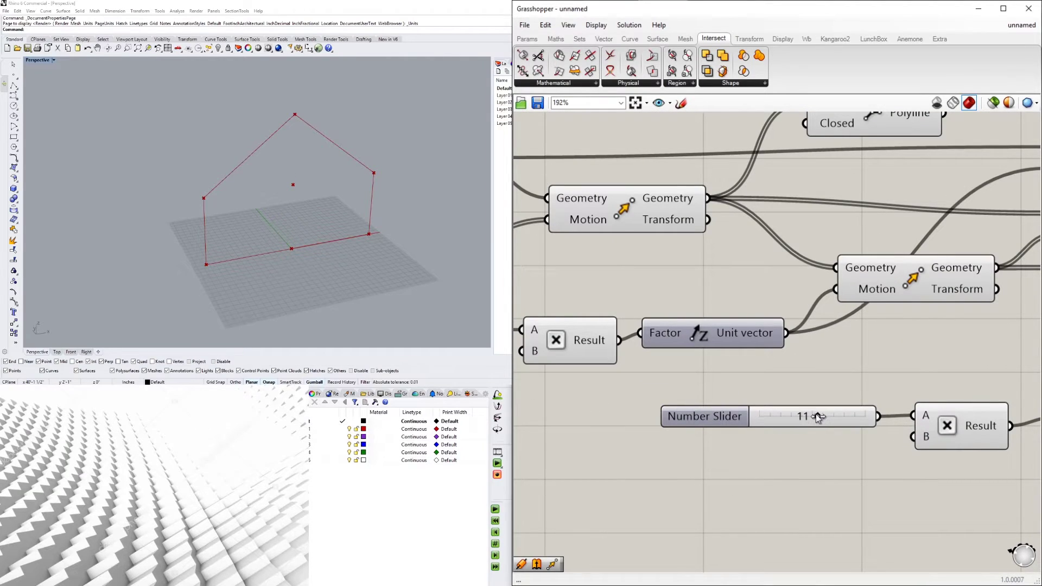
{"action": "left_click_drag", "start_coordinate": [794, 414], "coordinate": [797, 414]}
{"action": "scroll", "coordinate": [819, 468], "scroll_direction": "down", "scroll_amount": 4}
{"action": "right_click_drag", "start_coordinate": [1010, 480], "coordinate": [873, 425]}
{"action": "scroll", "coordinate": [738, 437], "scroll_direction": "down", "scroll_amount": 1}
{"action": "scroll", "coordinate": [873, 426], "scroll_direction": "down", "scroll_amount": 3}
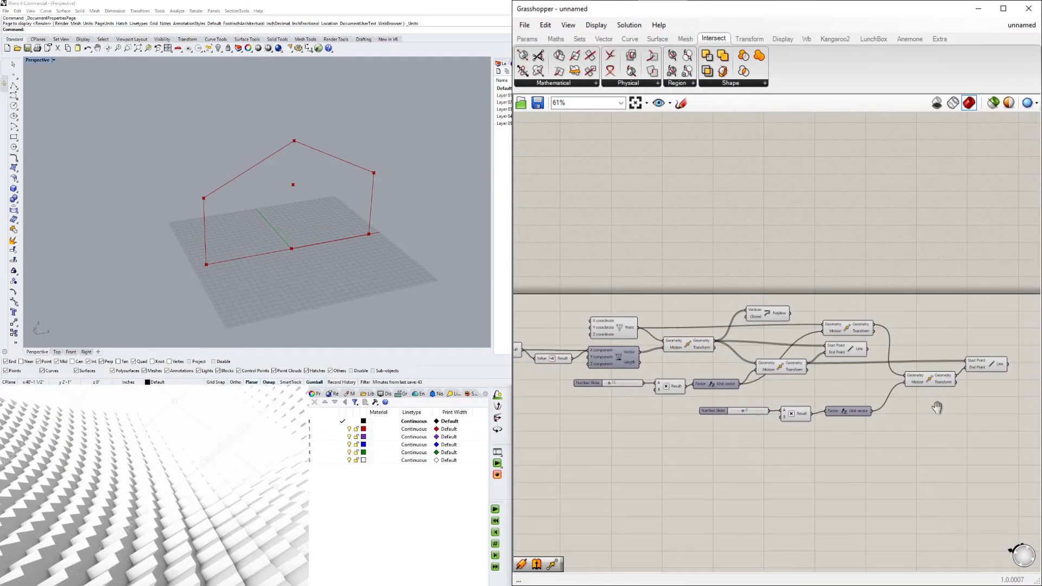
Select the whole definition and shift it slightly on the canvas.
{"action": "left_click_drag", "start_coordinate": [998, 419], "coordinate": [643, 318]}
{"action": "scroll", "coordinate": [781, 359], "scroll_direction": "up", "scroll_amount": 2}
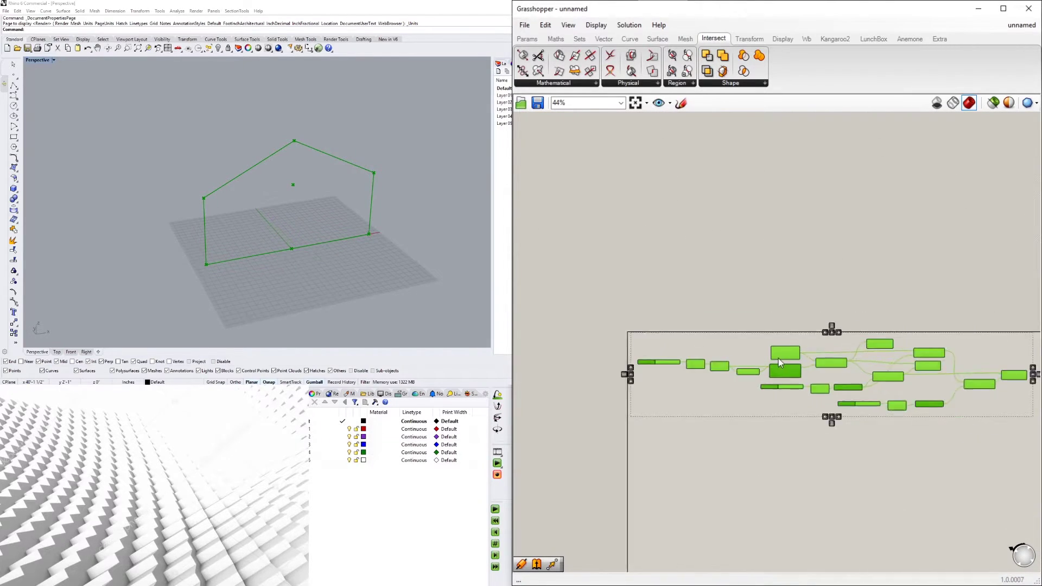
{"action": "left_click_drag", "start_coordinate": [788, 354], "coordinate": [786, 358]}
Examine which viewport edges come from the roof Line component.
{"action": "left_click", "coordinate": [936, 339]}
{"action": "right_click_drag", "start_coordinate": [936, 339], "coordinate": [671, 291]}
{"action": "scroll", "coordinate": [672, 293], "scroll_direction": "up", "scroll_amount": 3}
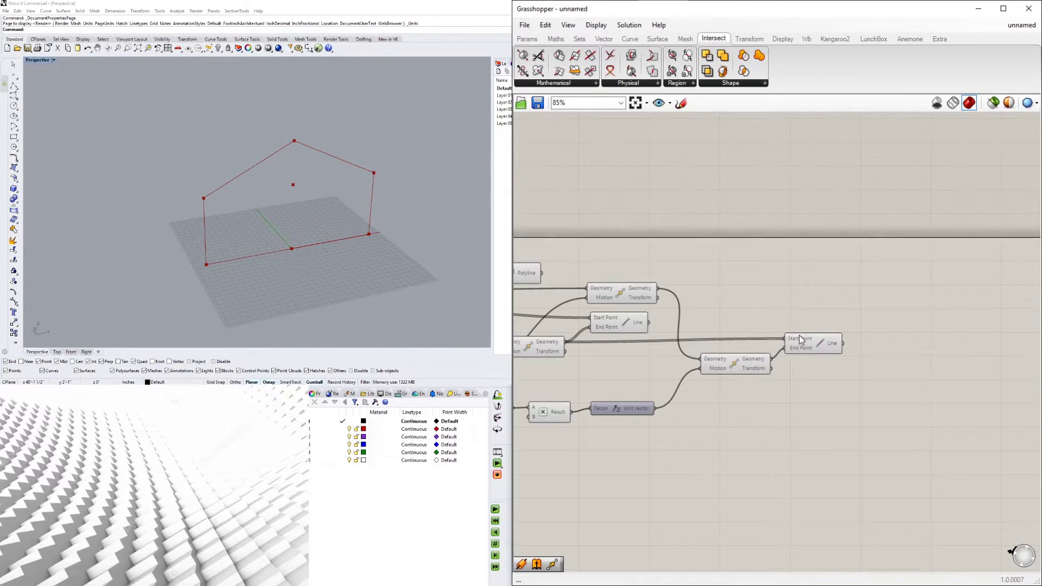
{"action": "left_click", "coordinate": [825, 346]}
{"action": "left_click", "coordinate": [884, 350]}
{"action": "left_click", "coordinate": [826, 348]}
{"action": "scroll", "coordinate": [857, 348], "scroll_direction": "up", "scroll_amount": 2}
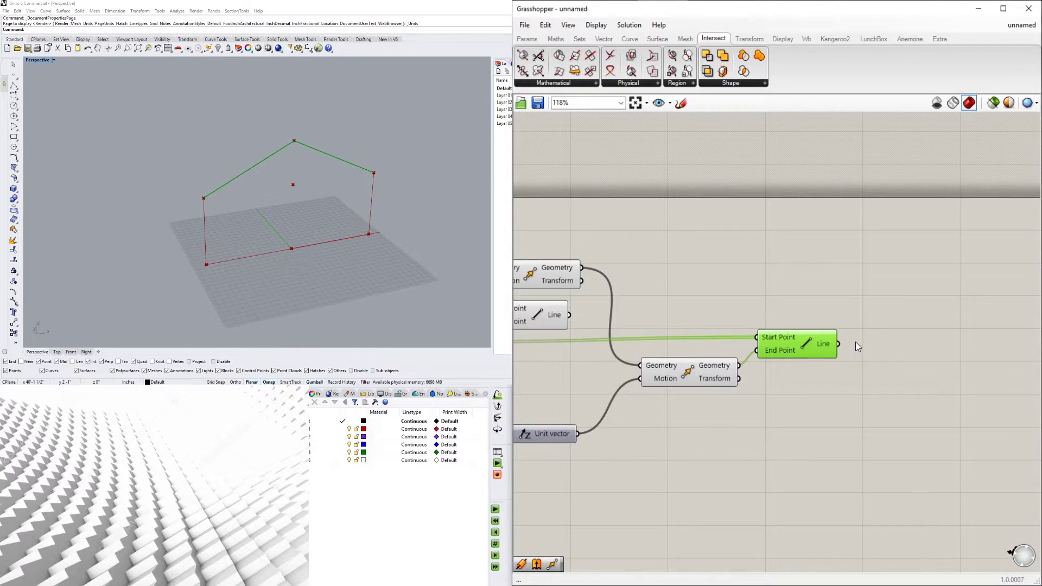
Add a Join Curves component after the roof Line component and wire the roof lines into its Curves input.
{"action": "double_click", "coordinate": [905, 314]}
{"action": "type", "text": "JOIN"}
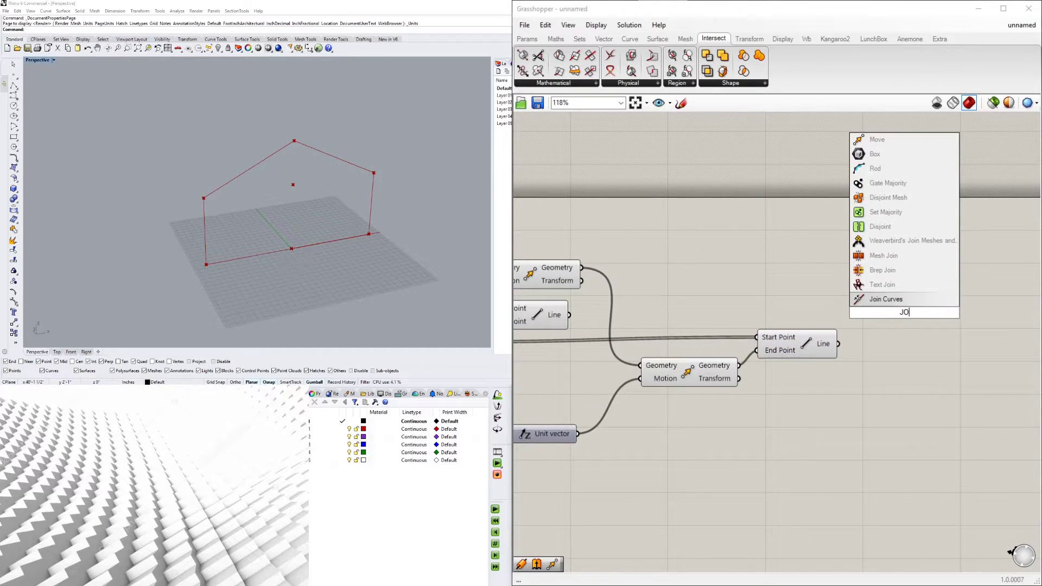
{"action": "key", "text": "Up"}
{"action": "key", "text": "Up"}
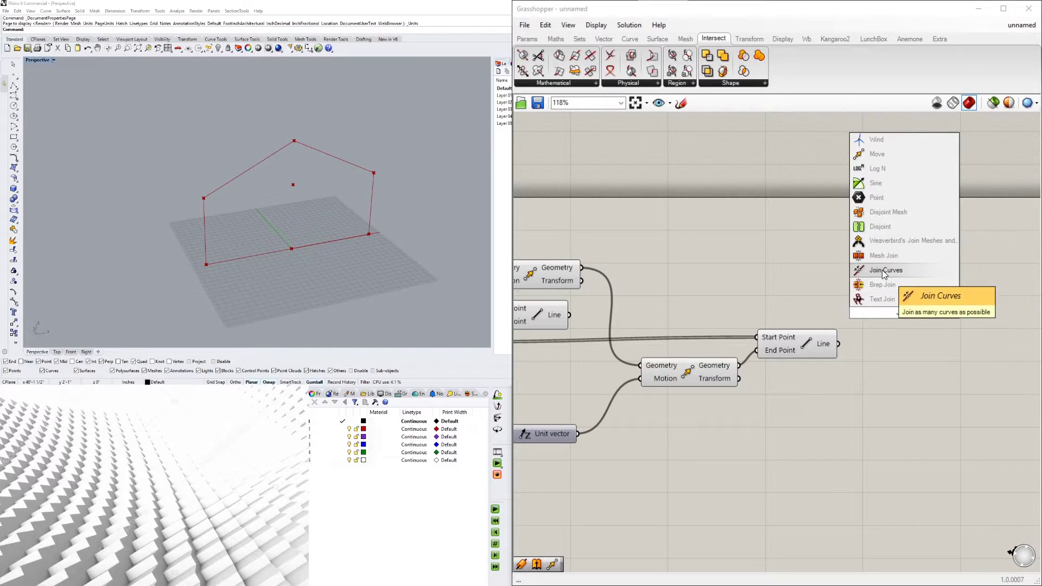
{"action": "key", "text": "Return"}
{"action": "left_click", "coordinate": [818, 348]}
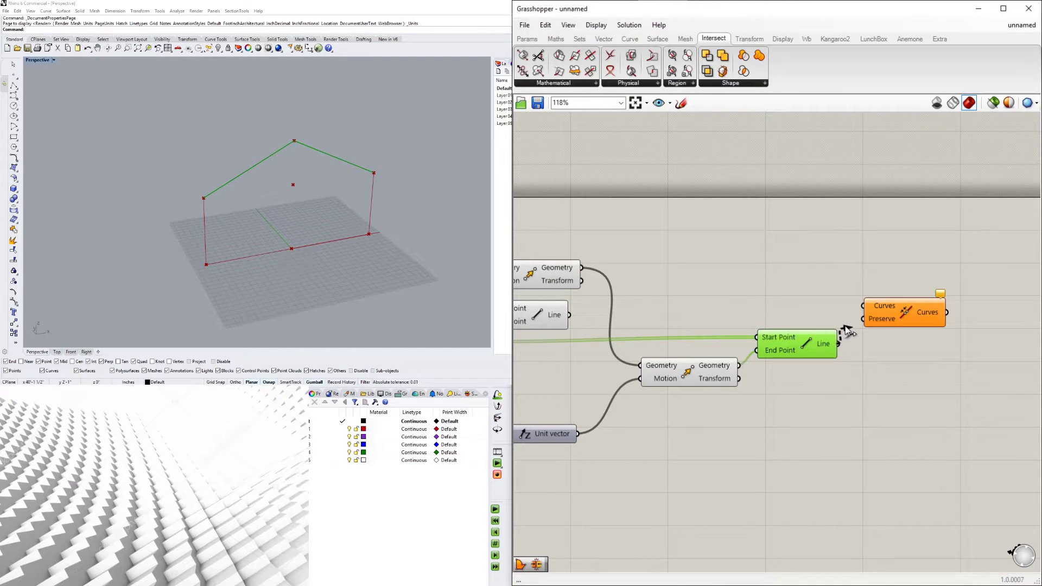
{"action": "left_click_drag", "start_coordinate": [866, 307], "coordinate": [866, 308]}
{"action": "left_click_drag", "start_coordinate": [900, 317], "coordinate": [919, 295]}
Add the wall Line output and the base Polyline output to the Curves input of Join Curves.
{"action": "right_click_drag", "start_coordinate": [760, 307], "coordinate": [888, 315]}
{"action": "scroll", "coordinate": [888, 316], "scroll_direction": "down", "scroll_amount": 1}
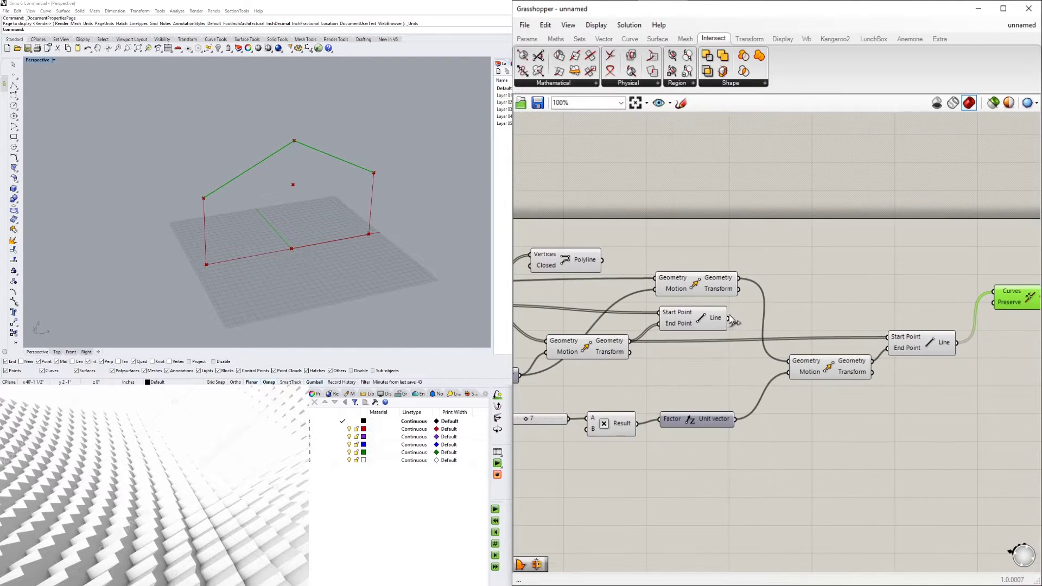
{"action": "left_click", "coordinate": [704, 319]}
{"action": "left_click_drag", "start_coordinate": [728, 318], "coordinate": [997, 292]}
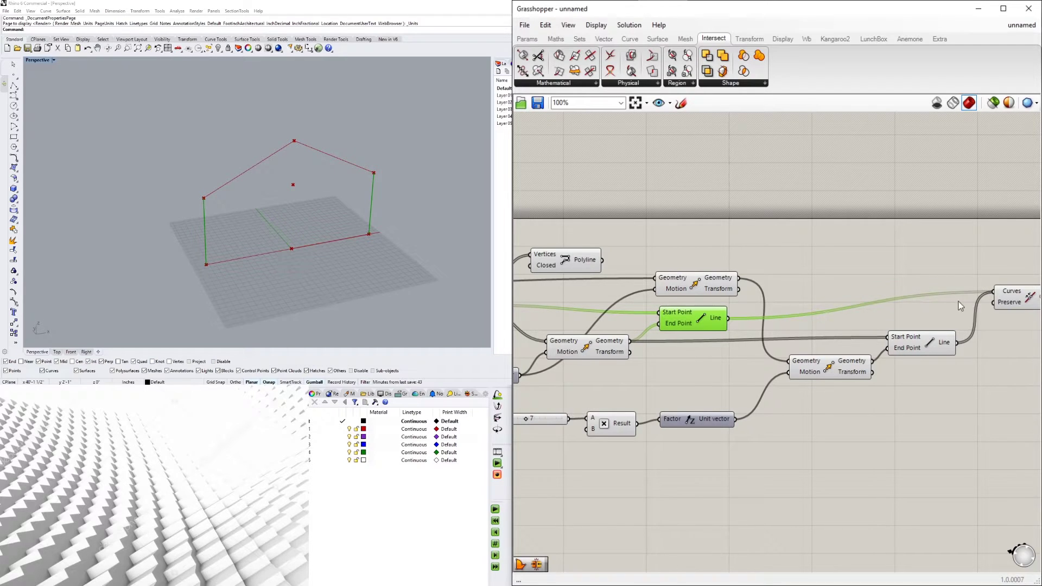
{"action": "scroll", "coordinate": [746, 391], "scroll_direction": "down", "scroll_amount": 1}
{"action": "left_click", "coordinate": [673, 310]}
{"action": "right_click_drag", "start_coordinate": [708, 312], "coordinate": [657, 308]}
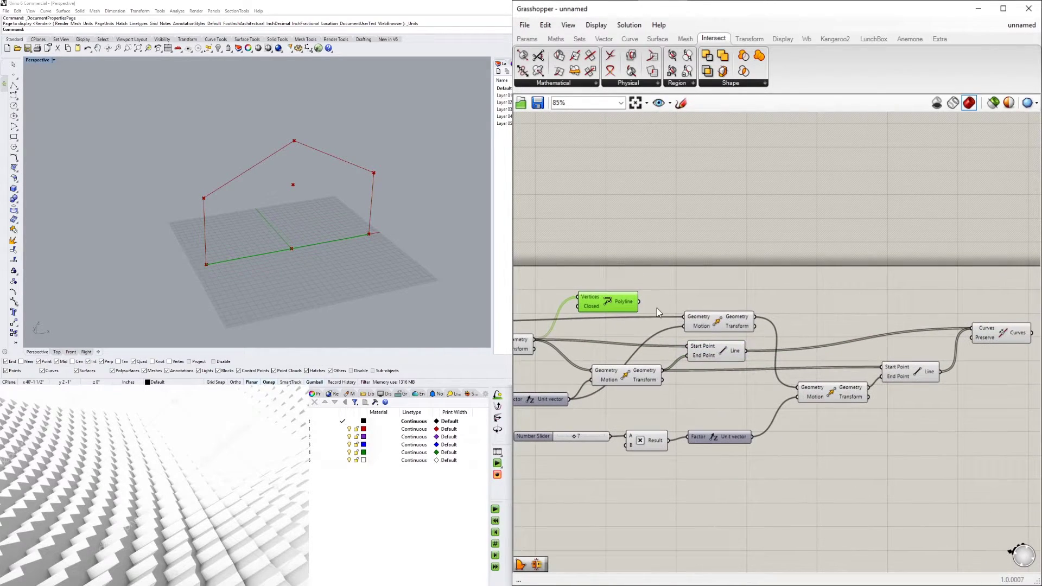
{"action": "left_click_drag", "start_coordinate": [638, 305], "coordinate": [1002, 309], "text": "shift"}
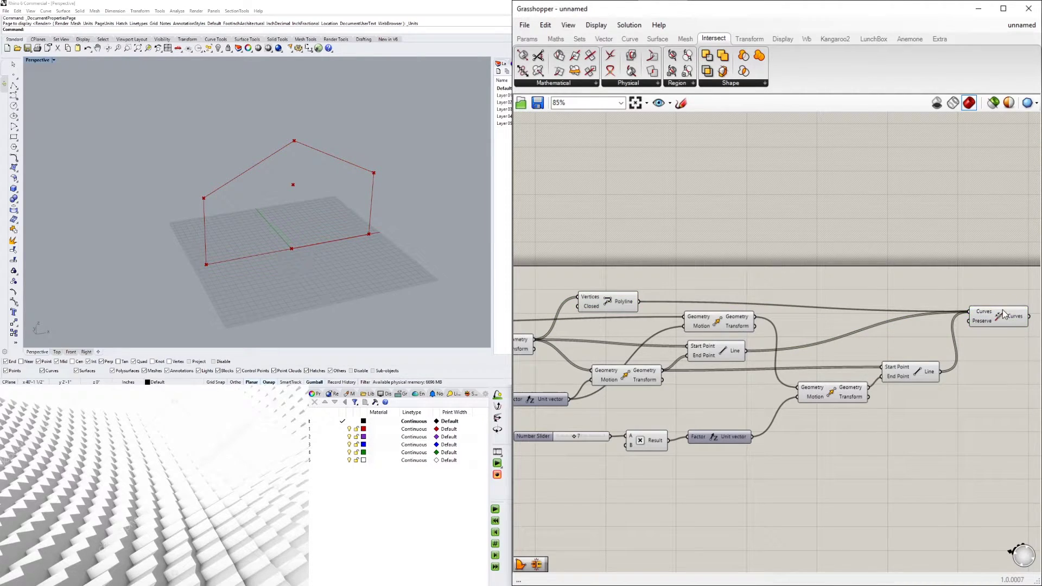
{"action": "scroll", "coordinate": [924, 409], "scroll_direction": "down", "scroll_amount": 1}
{"action": "scroll", "coordinate": [903, 450], "scroll_direction": "down", "scroll_amount": 3}
{"action": "left_click_drag", "start_coordinate": [913, 459], "coordinate": [570, 339]}
{"action": "scroll", "coordinate": [636, 340], "scroll_direction": "up", "scroll_amount": 3}
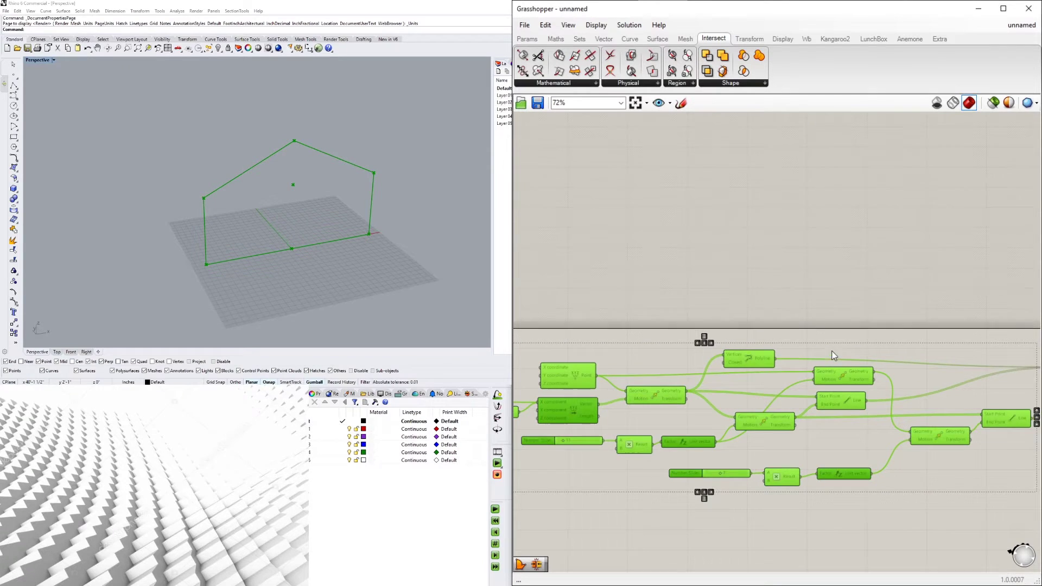
{"action": "left_click", "coordinate": [849, 334]}
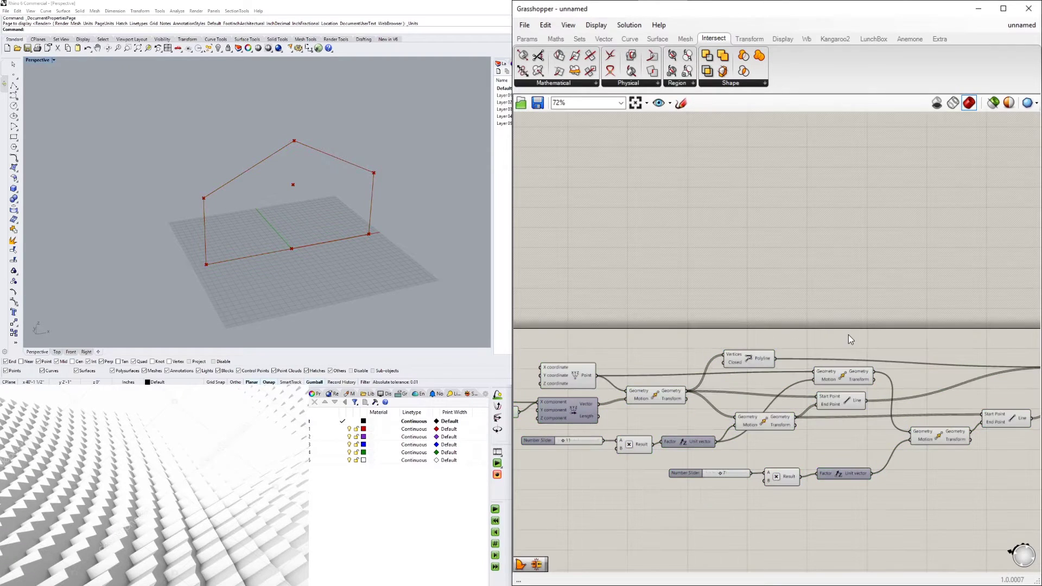
Try hiding the preview of the Move component that creates the two base corner points.
{"action": "left_click", "coordinate": [577, 379]}
{"action": "left_click", "coordinate": [653, 394]}
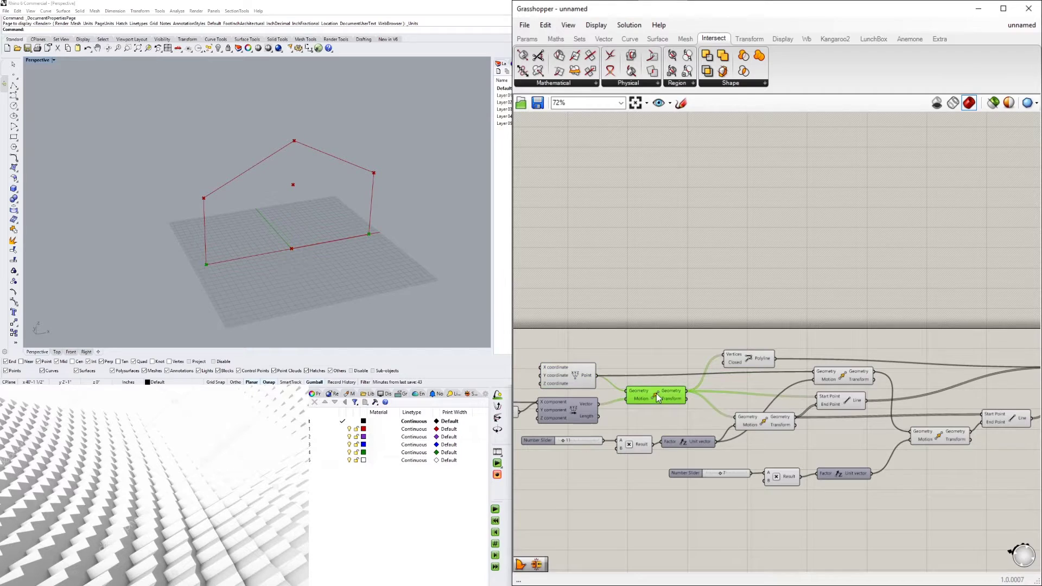
{"action": "right_click", "coordinate": [655, 394]}
{"action": "left_click", "coordinate": [676, 414]}
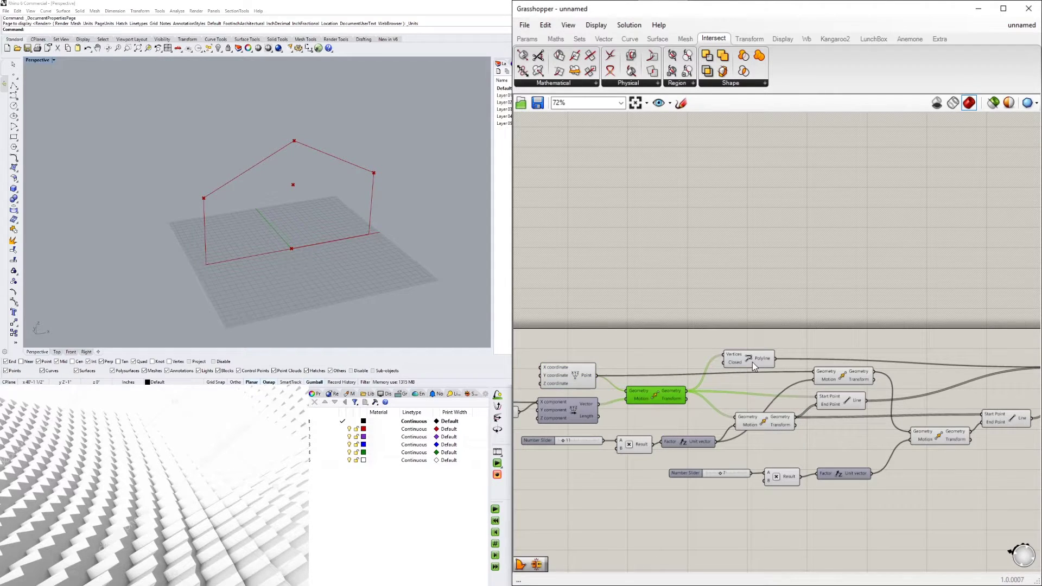
{"action": "left_click", "coordinate": [745, 322]}
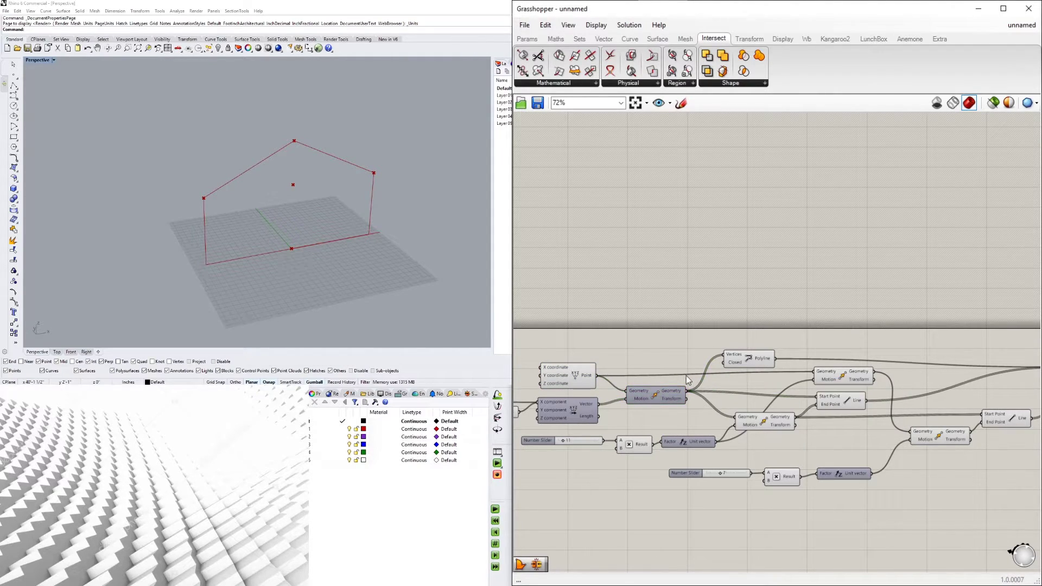
Turn off the preview of the Move component that raises the centre point to wall height.
{"action": "left_click", "coordinate": [847, 380]}
{"action": "right_click", "coordinate": [846, 379]}
{"action": "left_click", "coordinate": [866, 398]}
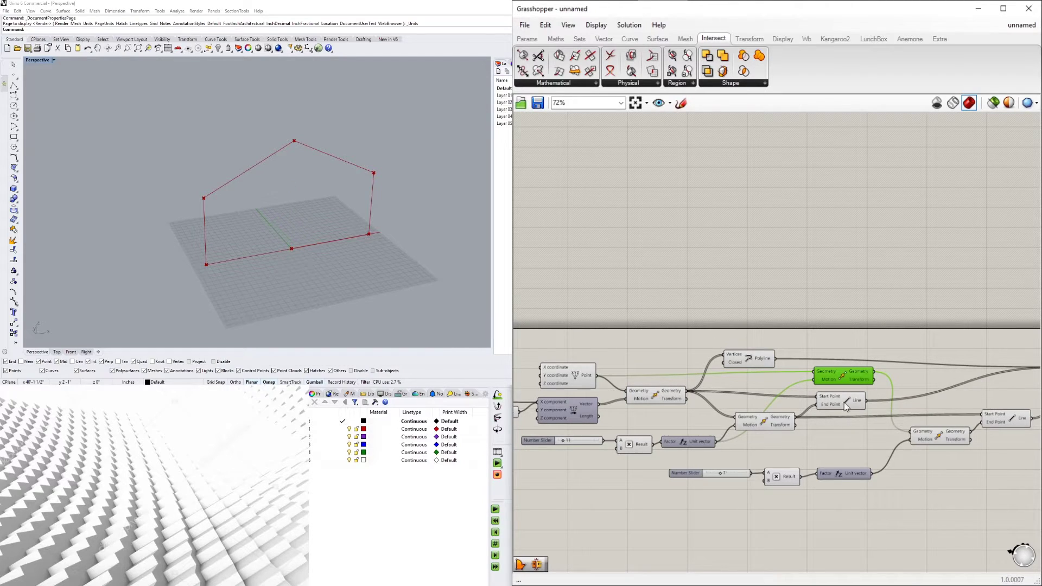
Examine the Join Curves output and the viewport edges that make up the joined gable outline.
{"action": "right_click_drag", "start_coordinate": [162, 216], "coordinate": [198, 225]}
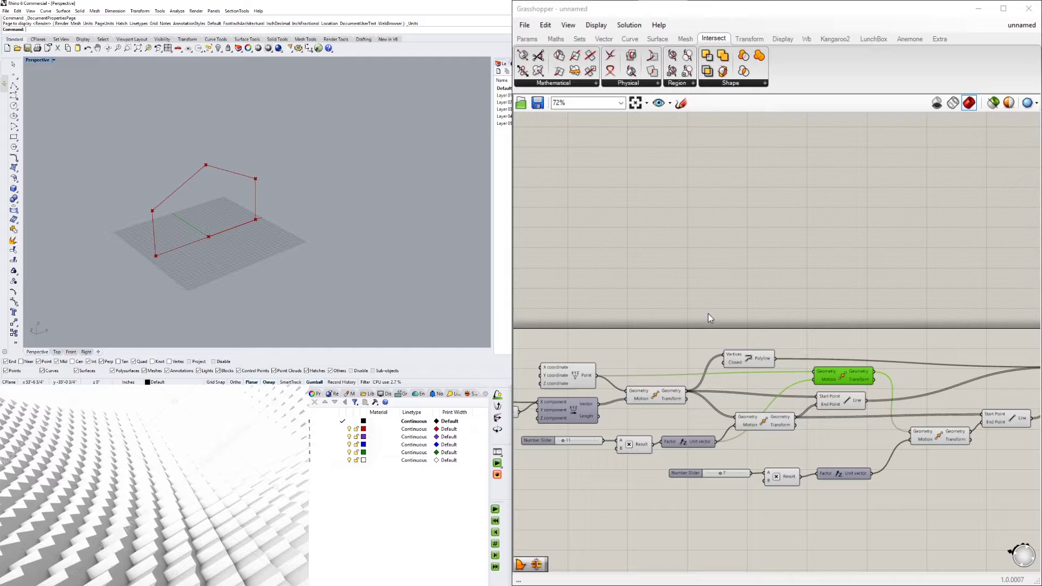
{"action": "scroll", "coordinate": [654, 333], "scroll_direction": "down", "scroll_amount": 4}
{"action": "scroll", "coordinate": [851, 357], "scroll_direction": "up", "scroll_amount": 4}
{"action": "left_click", "coordinate": [827, 346]}
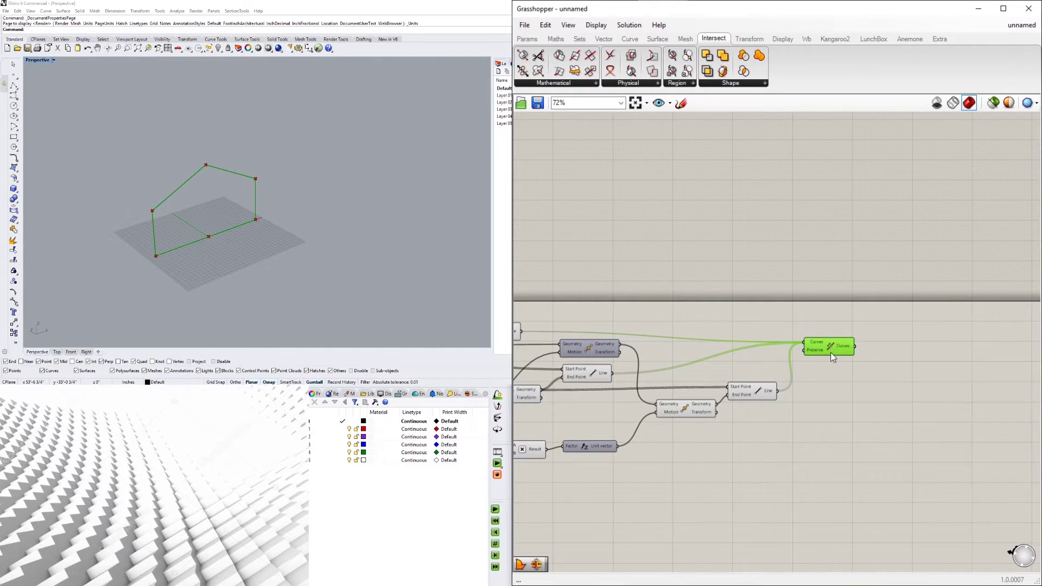
{"action": "scroll", "coordinate": [832, 356], "scroll_direction": "up", "scroll_amount": 3}
{"action": "left_click", "coordinate": [854, 389]}
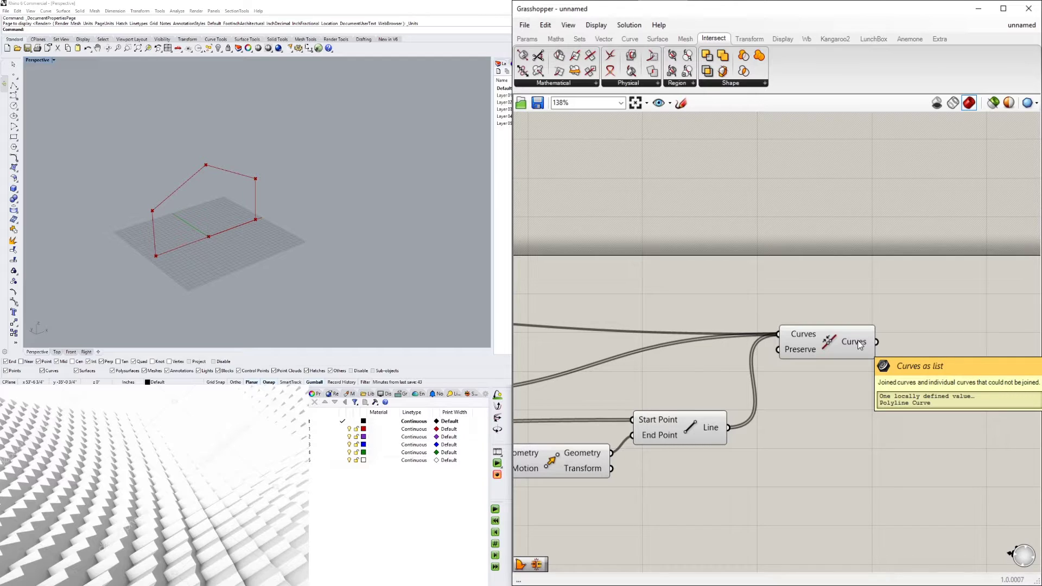
{"action": "right_click_drag", "start_coordinate": [209, 229], "coordinate": [233, 237]}
{"action": "scroll", "coordinate": [223, 217], "scroll_direction": "down", "scroll_amount": 4}
{"action": "left_click_drag", "start_coordinate": [847, 346], "coordinate": [847, 330]}
{"action": "right_click_drag", "start_coordinate": [183, 198], "coordinate": [339, 254]}
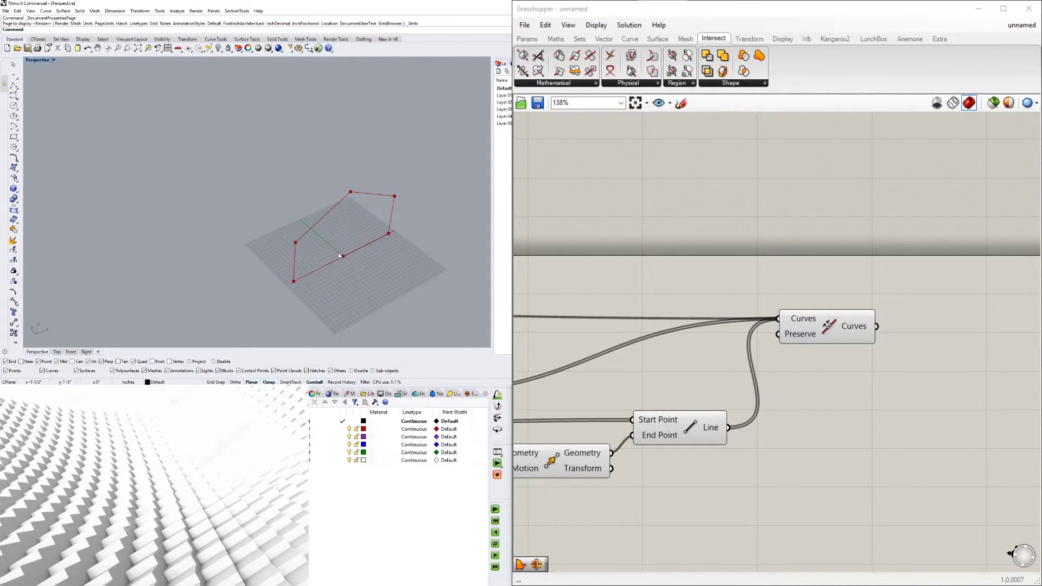
{"action": "left_click", "coordinate": [833, 329]}
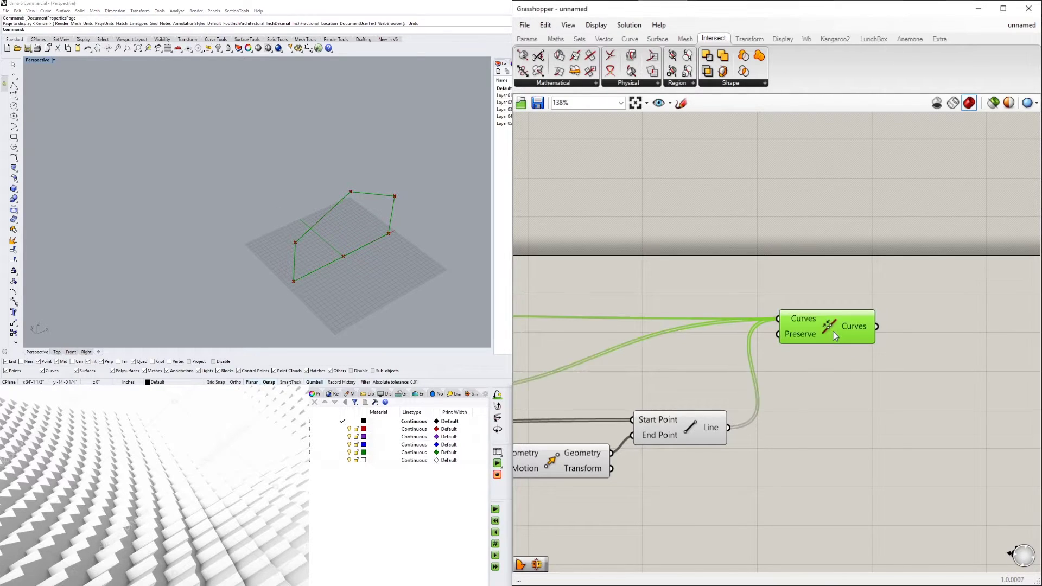
Add an Extrude component and place it beyond Join Curves, leaving room for a direction vector.
{"action": "right_click_drag", "start_coordinate": [883, 337], "coordinate": [726, 340]}
{"action": "double_click", "coordinate": [809, 330]}
{"action": "type", "text": "EXTR"}
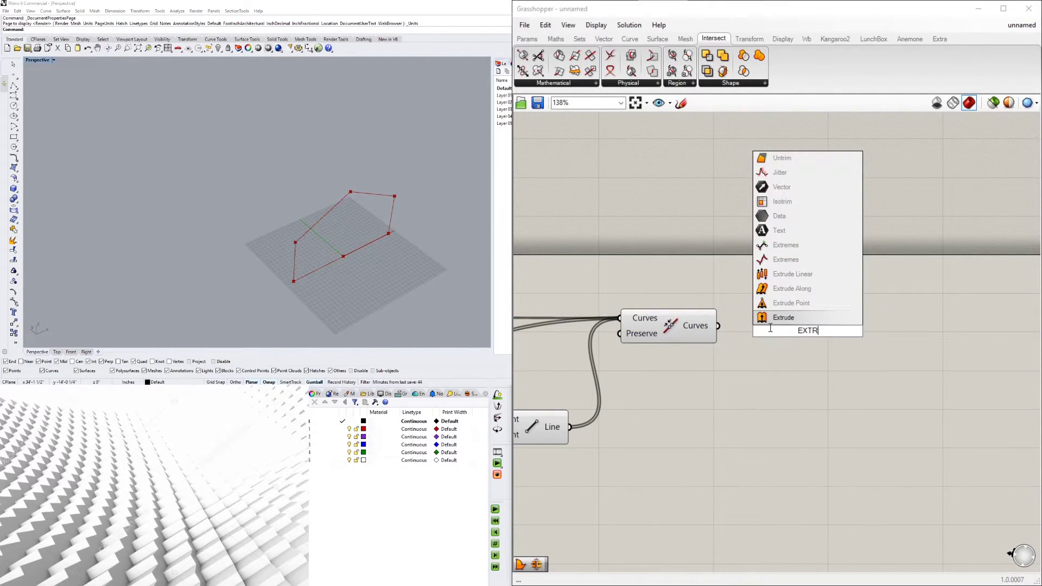
{"action": "key", "text": "Return"}
{"action": "left_click_drag", "start_coordinate": [803, 333], "coordinate": [953, 361]}
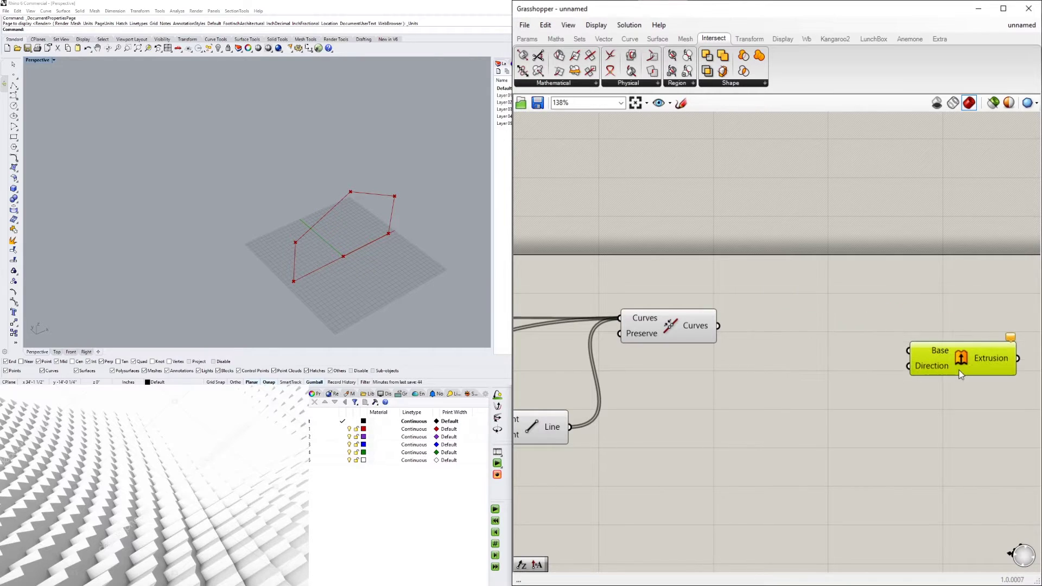
Add a Unit Y vector, wire it to Extrude's Direction, and feed the joined curves into Base.
{"action": "double_click", "coordinate": [782, 374]}
{"action": "type", "text": "Y"}
{"action": "left_click", "coordinate": [774, 361]}
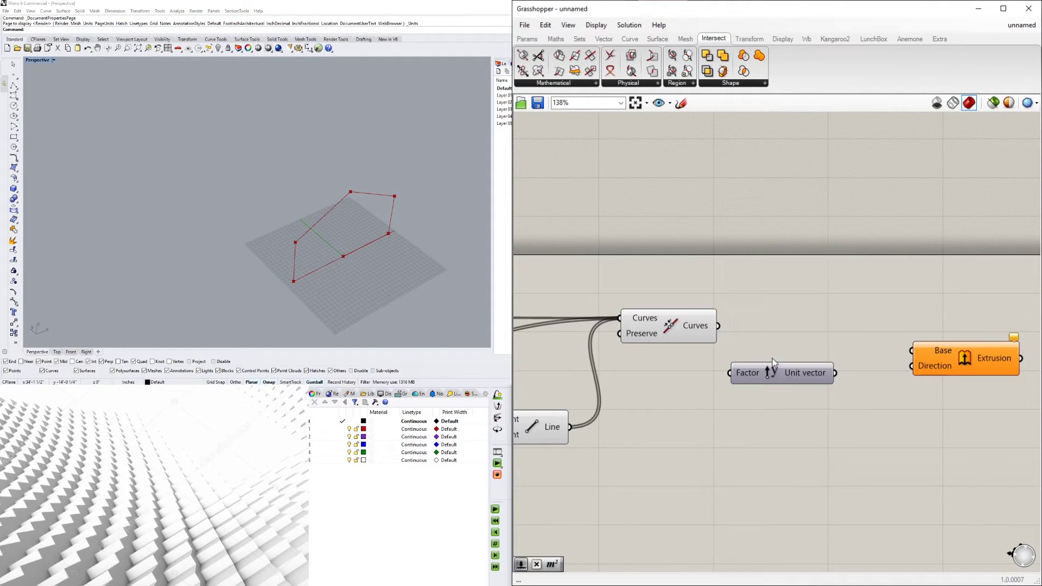
{"action": "left_click_drag", "start_coordinate": [785, 372], "coordinate": [805, 387]}
{"action": "left_click_drag", "start_coordinate": [718, 325], "coordinate": [910, 366]}
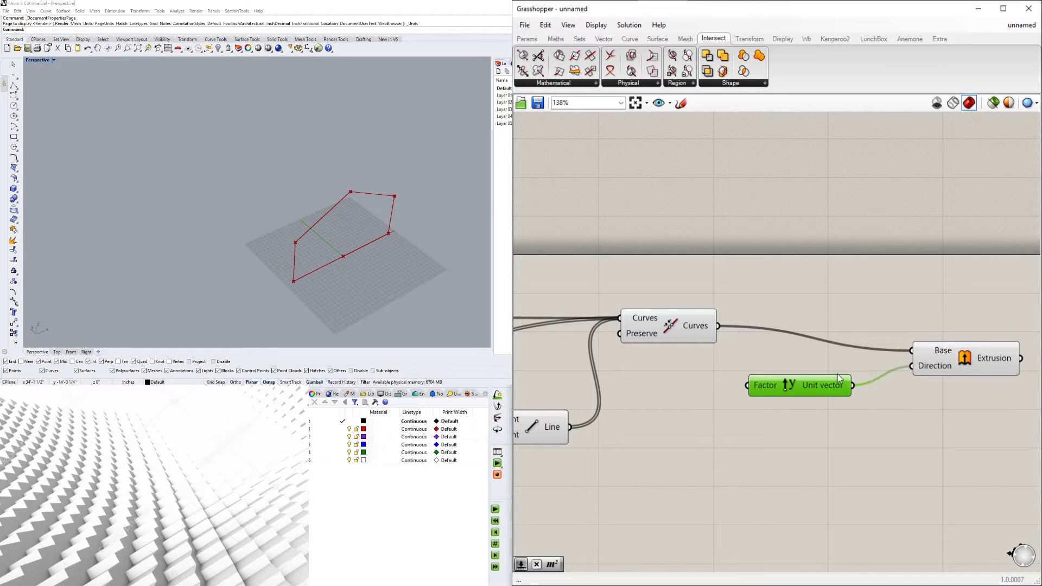
{"action": "left_click_drag", "start_coordinate": [806, 385], "coordinate": [836, 411]}
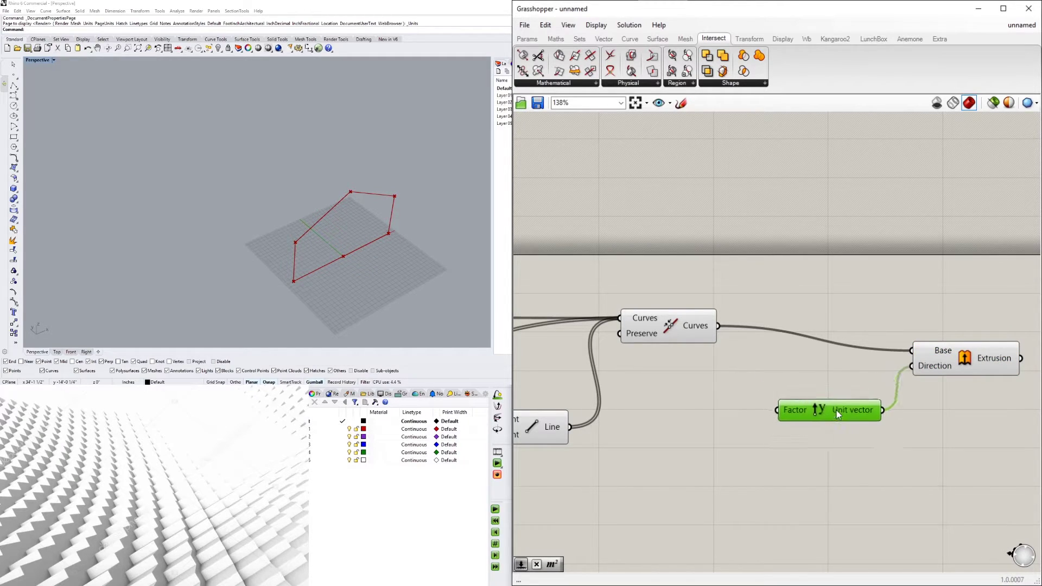
Duplicate the wall height slider with its Multiplication component and place the copies near the Extrude part of the definition.
{"action": "double_click", "coordinate": [671, 395]}
{"action": "scroll", "coordinate": [670, 394], "scroll_direction": "down", "scroll_amount": 4}
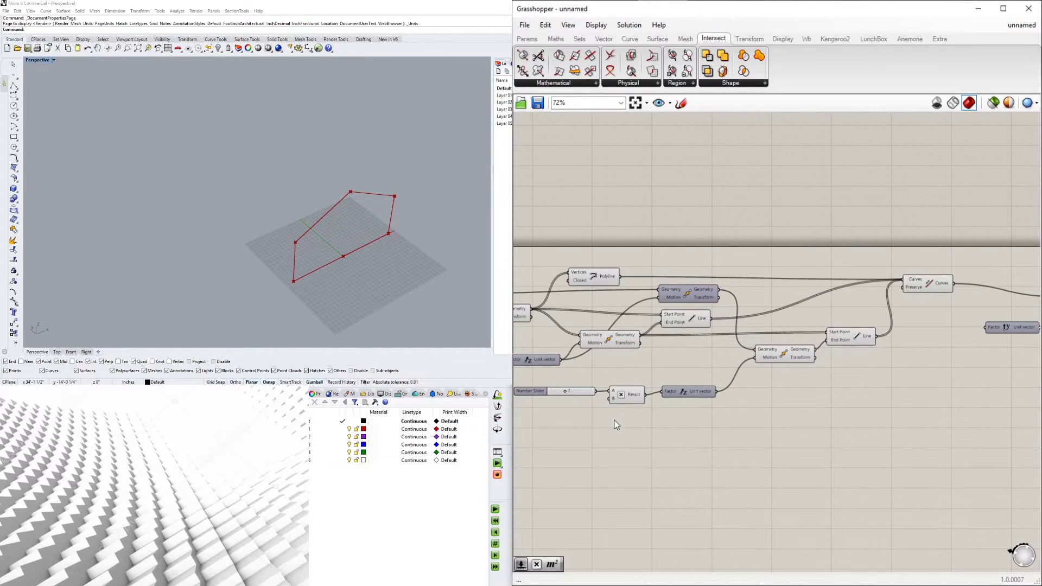
{"action": "right_click_drag", "start_coordinate": [614, 420], "coordinate": [845, 405]}
{"action": "right_click_drag", "start_coordinate": [545, 356], "coordinate": [812, 359]}
{"action": "right_click_drag", "start_coordinate": [963, 355], "coordinate": [810, 355]}
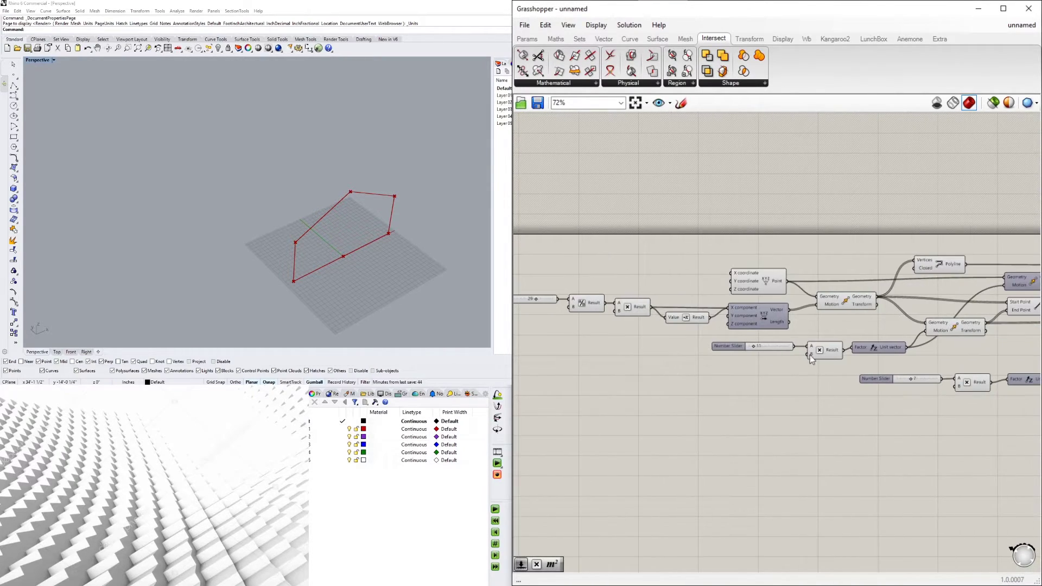
{"action": "left_click_drag", "start_coordinate": [778, 354], "coordinate": [776, 352]}
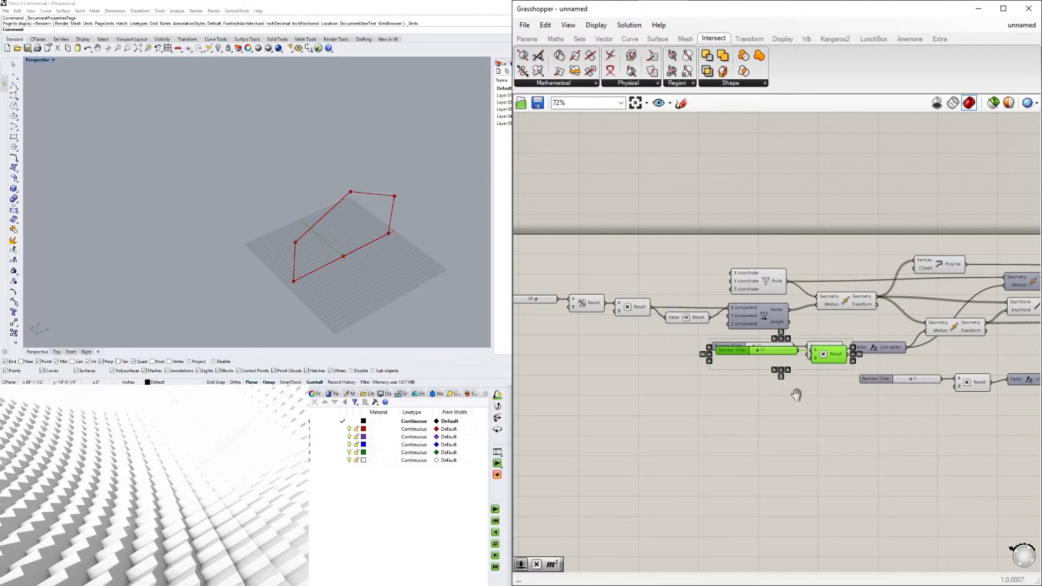
{"action": "right_click_drag", "start_coordinate": [796, 396], "coordinate": [630, 426]}
{"action": "scroll", "coordinate": [630, 425], "scroll_direction": "down", "scroll_amount": 1}
{"action": "left_click_drag", "start_coordinate": [663, 391], "coordinate": [980, 288], "text": "alt"}
{"action": "scroll", "coordinate": [996, 302], "scroll_direction": "up", "scroll_amount": 2}
{"action": "right_click_drag", "start_coordinate": [997, 302], "coordinate": [758, 318]}
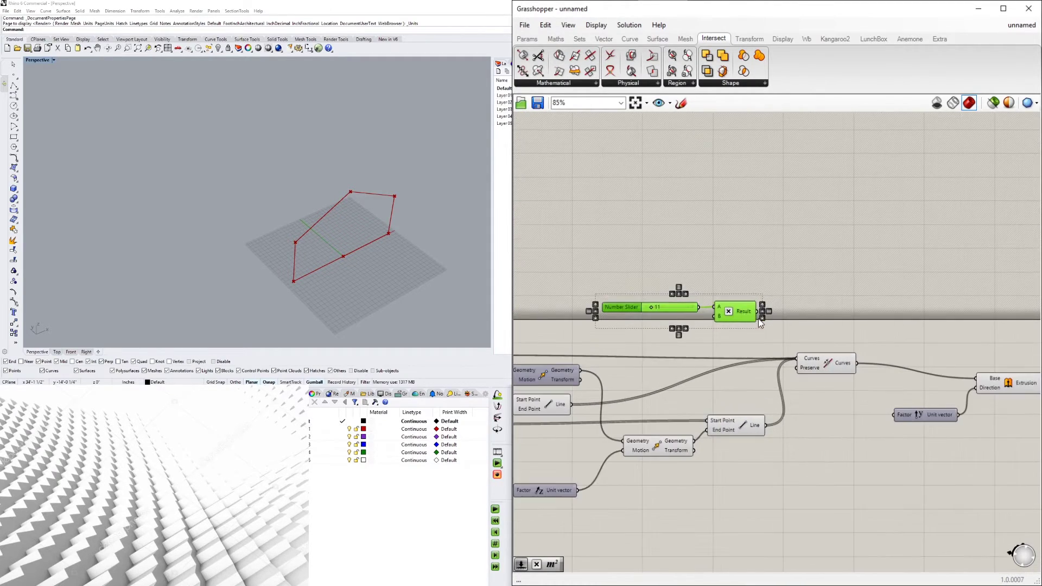
Wire the copied Multiplication result to Unit Y's Factor and set the copied slider to 29.
{"action": "left_click_drag", "start_coordinate": [758, 318], "coordinate": [911, 399]}
{"action": "left_click", "coordinate": [850, 462]}
{"action": "scroll", "coordinate": [851, 462], "scroll_direction": "up", "scroll_amount": 2}
{"action": "right_click_drag", "start_coordinate": [819, 422], "coordinate": [811, 410]}
{"action": "scroll", "coordinate": [711, 455], "scroll_direction": "up", "scroll_amount": 3}
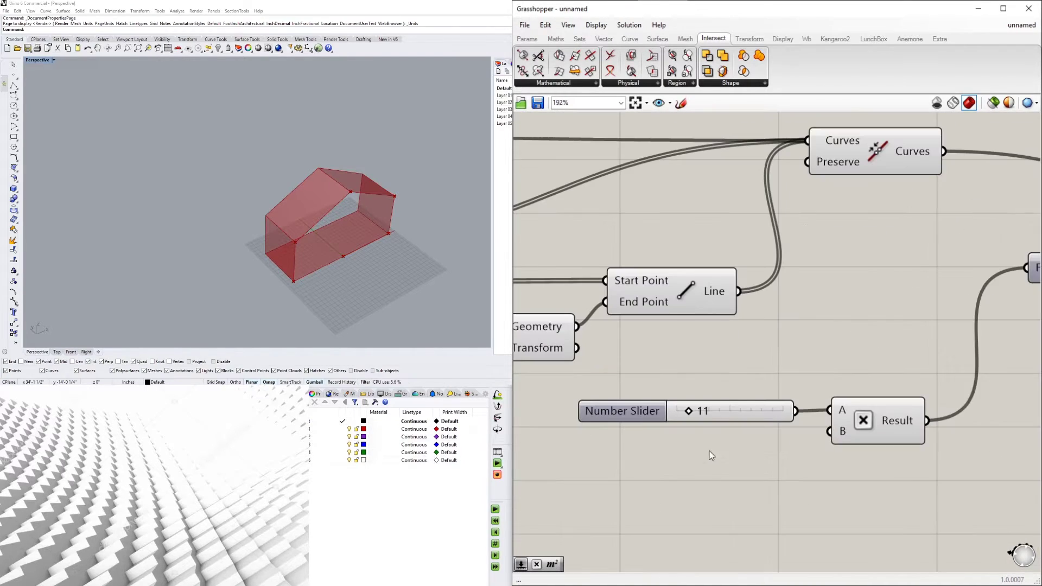
{"action": "left_click_drag", "start_coordinate": [689, 410], "coordinate": [708, 410]}
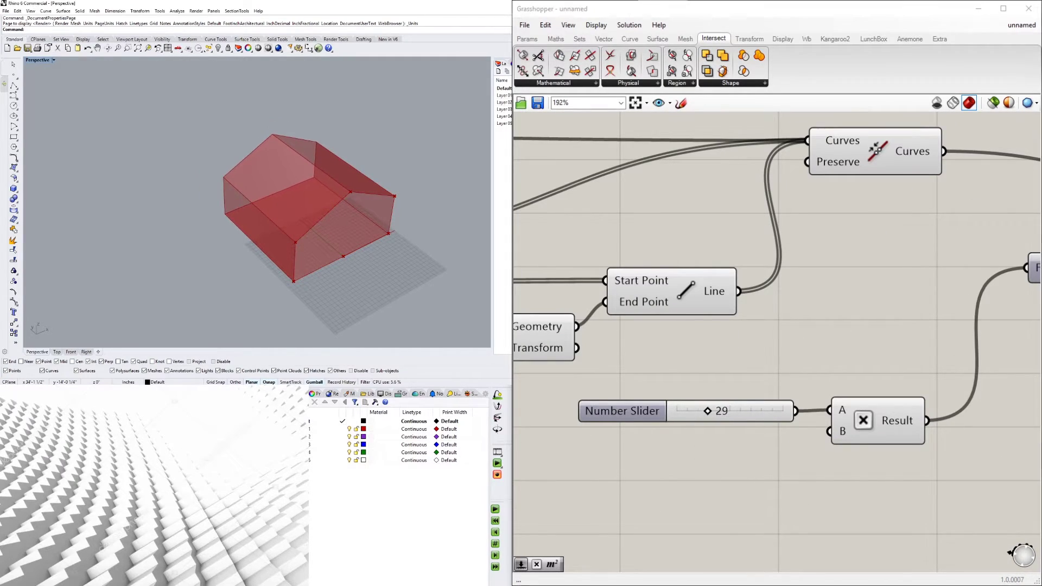
Add a Boundary Surfaces component above the Extrude wire and feed the joined curves into its Edges input.
{"action": "right_click_drag", "start_coordinate": [324, 191], "coordinate": [260, 232]}
{"action": "scroll", "coordinate": [260, 232], "scroll_direction": "down", "scroll_amount": 5}
{"action": "scroll", "coordinate": [727, 305], "scroll_direction": "down", "scroll_amount": 4}
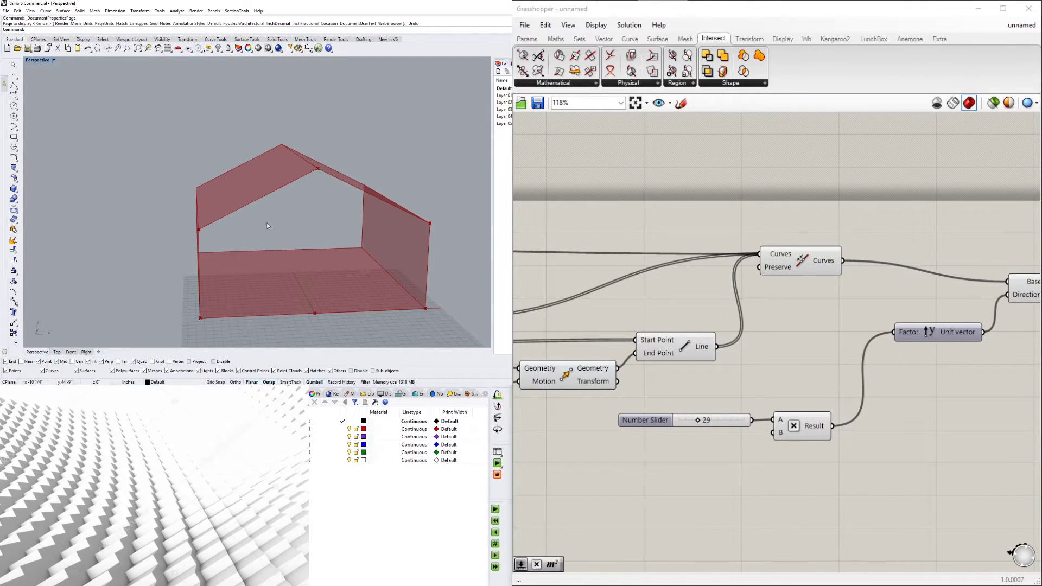
{"action": "right_click_drag", "start_coordinate": [757, 265], "coordinate": [657, 288]}
{"action": "double_click", "coordinate": [779, 266]}
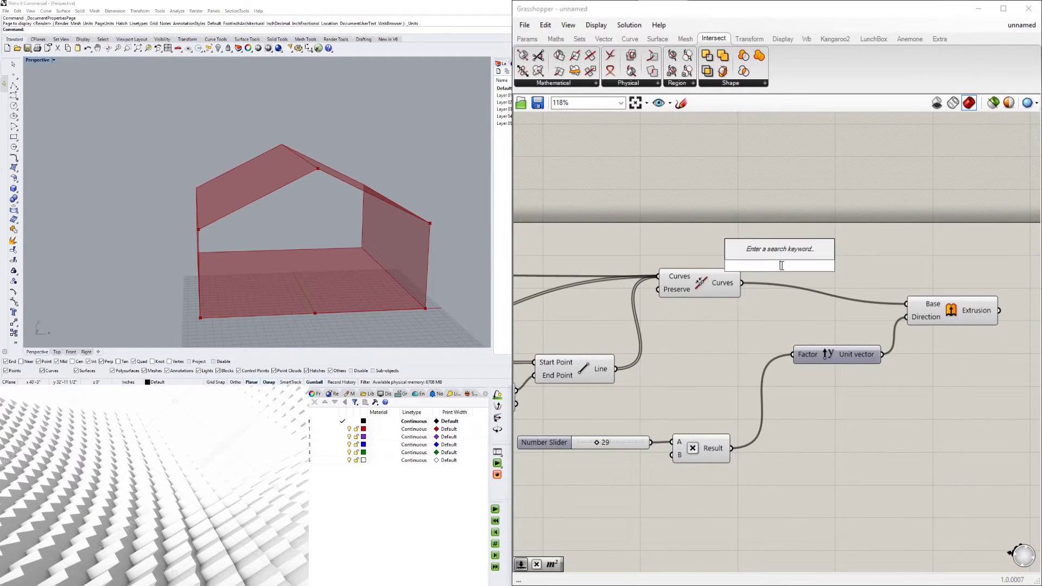
{"action": "type", "text": "Bou"}
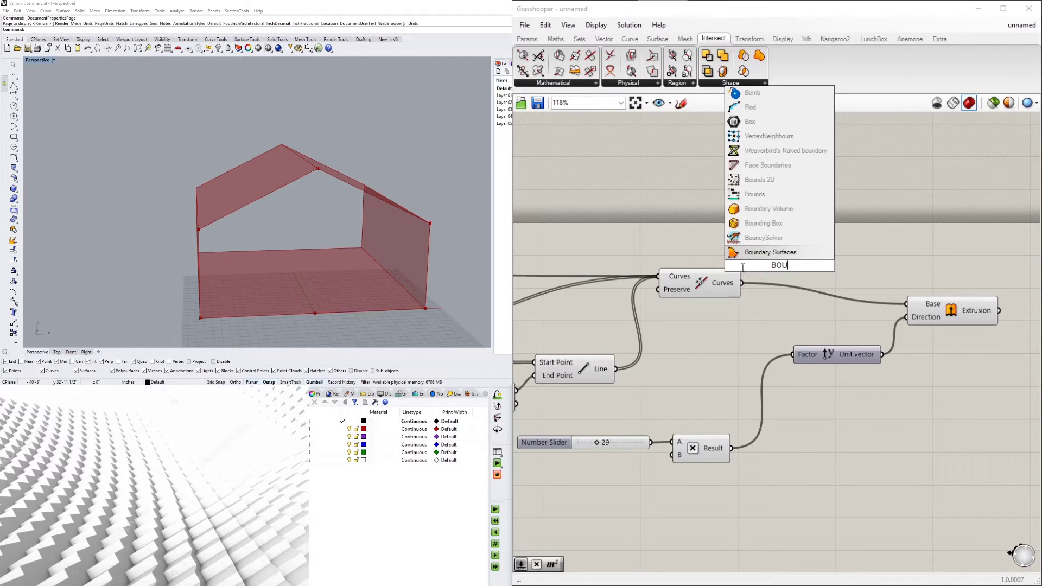
{"action": "left_click", "coordinate": [751, 253]}
{"action": "left_click_drag", "start_coordinate": [777, 272], "coordinate": [810, 267]}
{"action": "left_click", "coordinate": [708, 285]}
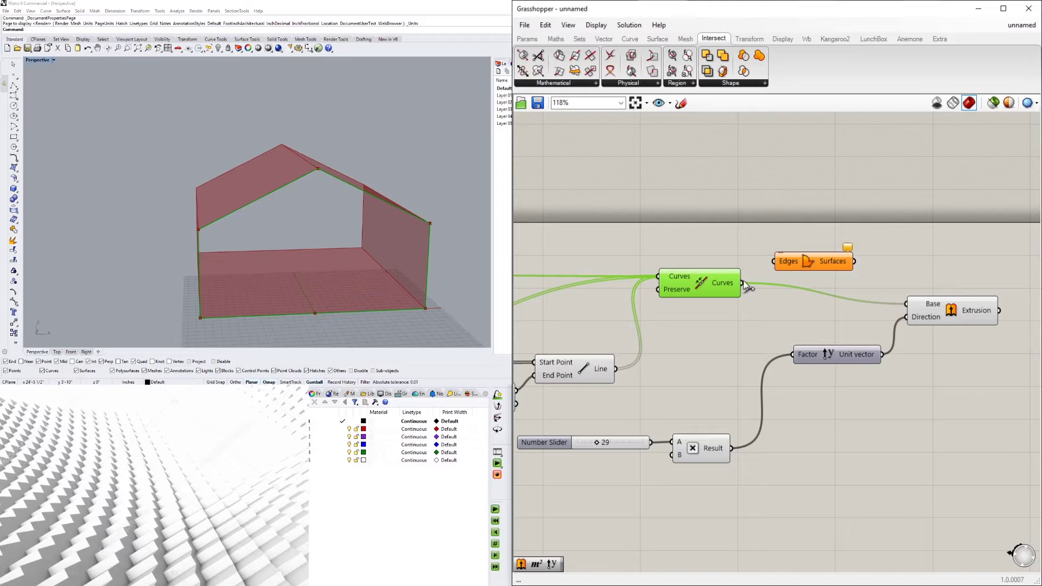
{"action": "left_click_drag", "start_coordinate": [742, 283], "coordinate": [774, 261]}
Replace the curves in Extrude's Base with the Boundary Surfaces output and place that component in line between them.
{"action": "right_click_drag", "start_coordinate": [802, 264], "coordinate": [790, 272]}
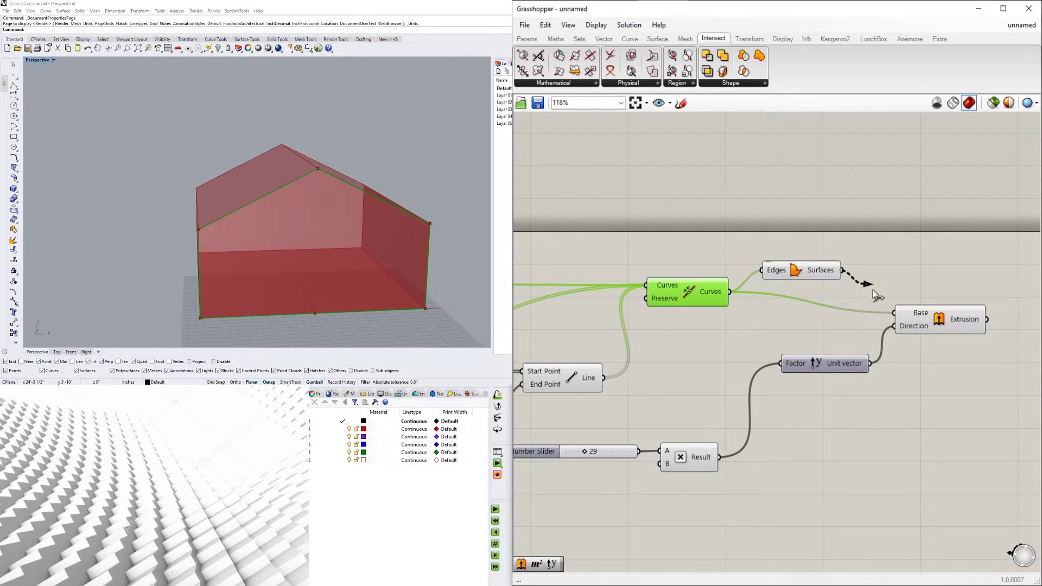
{"action": "left_click_drag", "start_coordinate": [878, 296], "coordinate": [865, 314]}
{"action": "left_click_drag", "start_coordinate": [780, 276], "coordinate": [761, 298]}
Turn off the preview of the Join Curves and Boundary Surfaces components together.
{"action": "left_click_drag", "start_coordinate": [786, 335], "coordinate": [683, 268]}
{"action": "middle_click", "coordinate": [695, 290]}
{"action": "left_click", "coordinate": [729, 263]}
{"action": "right_click_drag", "start_coordinate": [330, 204], "coordinate": [296, 222]}
{"action": "scroll", "coordinate": [673, 388], "scroll_direction": "down", "scroll_amount": 2}
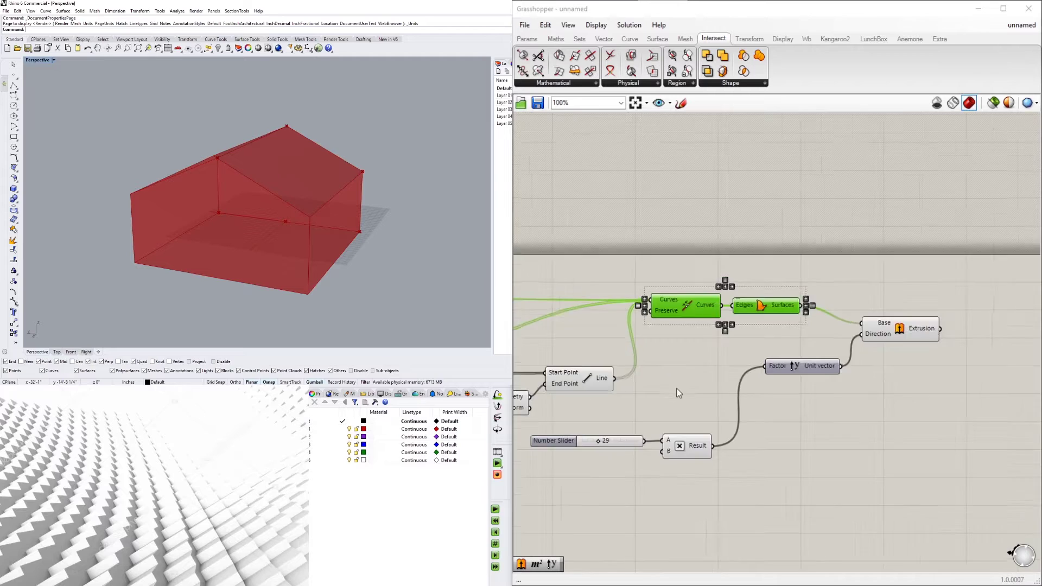
Set the building length slider to 41 and raise the roof ridge height slider that feeds Unit Z.
{"action": "right_click_drag", "start_coordinate": [633, 400], "coordinate": [797, 388]}
{"action": "scroll", "coordinate": [793, 399], "scroll_direction": "up", "scroll_amount": 4}
{"action": "left_click_drag", "start_coordinate": [752, 434], "coordinate": [764, 435]}
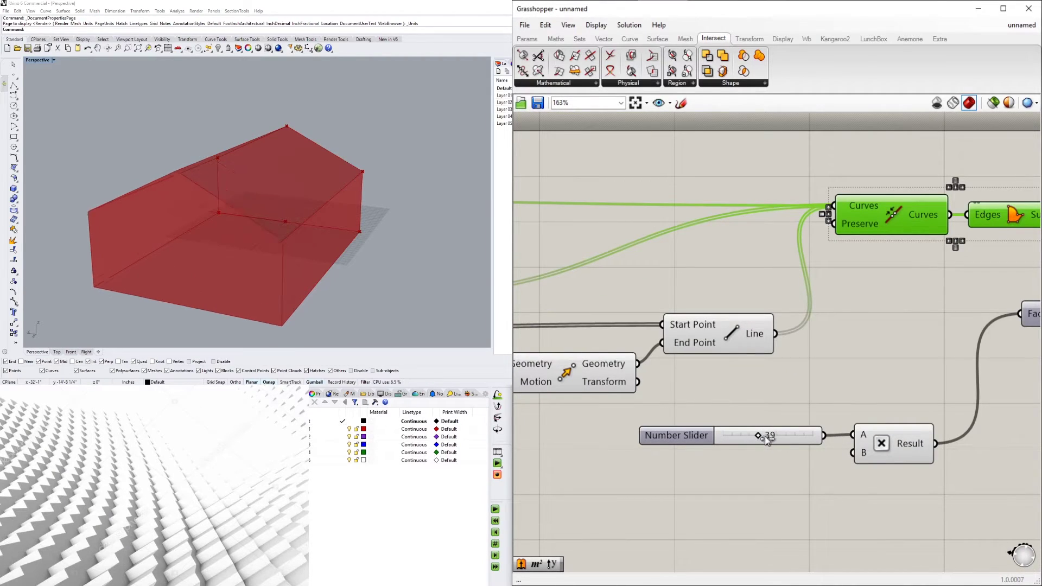
{"action": "scroll", "coordinate": [695, 441], "scroll_direction": "down", "scroll_amount": 3}
{"action": "right_click_drag", "start_coordinate": [695, 441], "coordinate": [828, 434]}
{"action": "scroll", "coordinate": [714, 430], "scroll_direction": "up", "scroll_amount": 4}
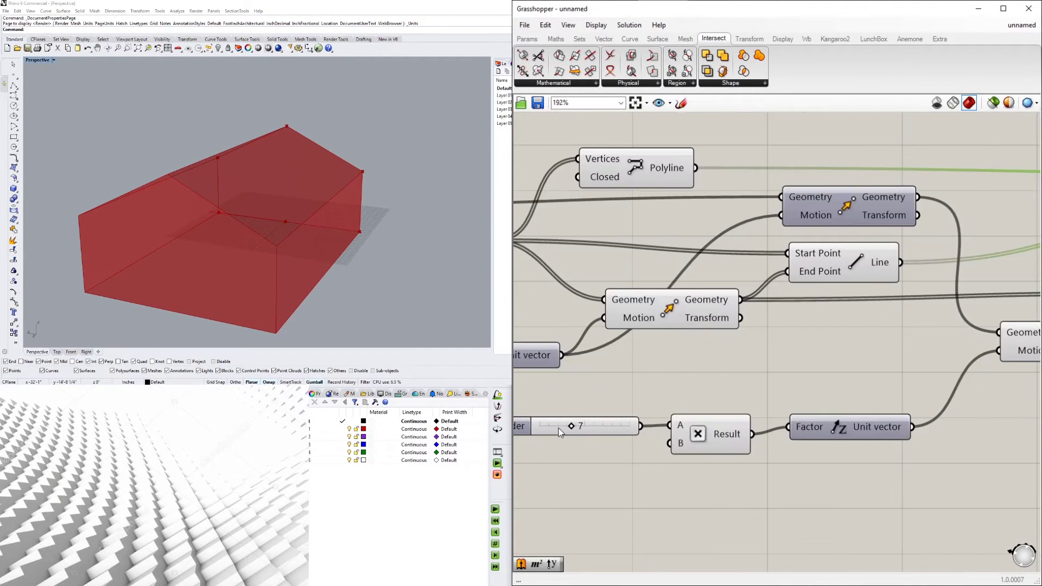
{"action": "left_click_drag", "start_coordinate": [574, 425], "coordinate": [589, 425]}
Set the wall height slider to 12 and slightly reduce the building width slider that feeds the Division component.
{"action": "scroll", "coordinate": [641, 451], "scroll_direction": "down", "scroll_amount": 3}
{"action": "right_click_drag", "start_coordinate": [679, 471], "coordinate": [1031, 458]}
{"action": "scroll", "coordinate": [782, 386], "scroll_direction": "up", "scroll_amount": 4}
{"action": "double_click", "coordinate": [766, 344]}
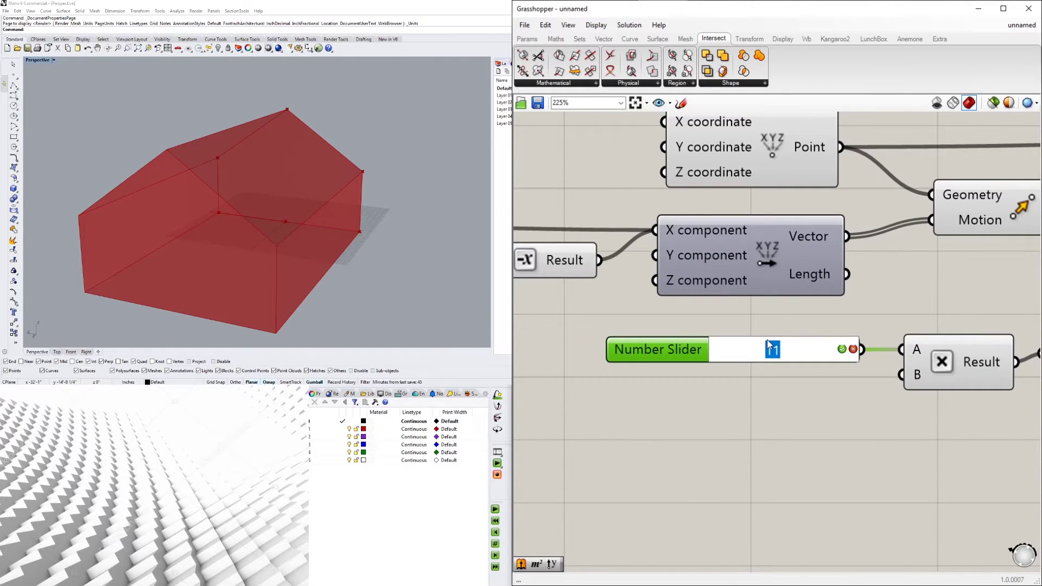
{"action": "key", "text": "Return"}
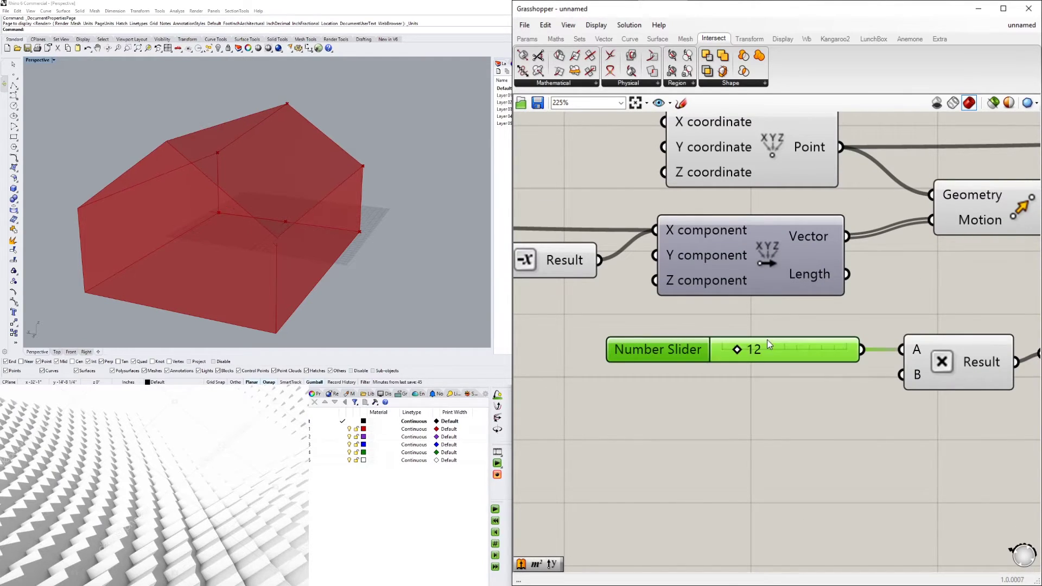
{"action": "scroll", "coordinate": [763, 355], "scroll_direction": "down", "scroll_amount": 4}
{"action": "scroll", "coordinate": [746, 321], "scroll_direction": "up", "scroll_amount": 4}
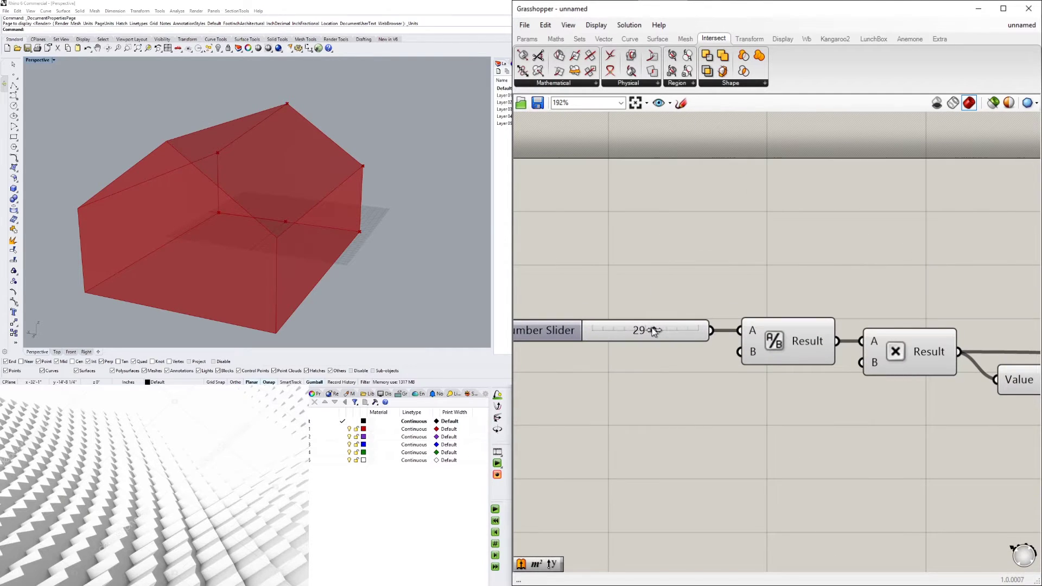
{"action": "left_click_drag", "start_coordinate": [655, 332], "coordinate": [649, 329]}
{"action": "scroll", "coordinate": [700, 402], "scroll_direction": "down", "scroll_amount": 5}
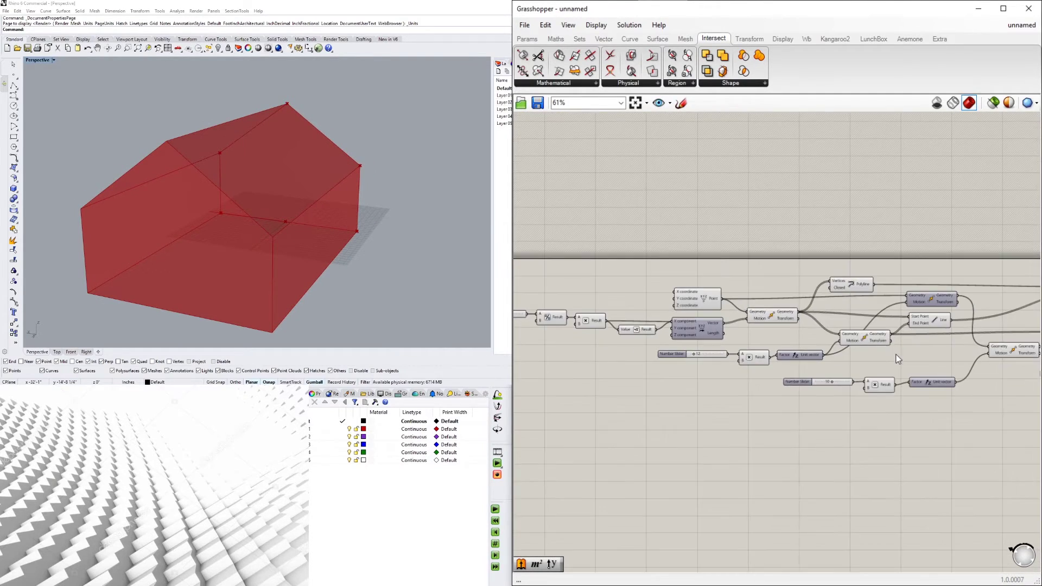
Examine the Extrude component's gabled volume in the perspective viewport from several angles, with the component selected and deselected.
{"action": "right_click_drag", "start_coordinate": [897, 359], "coordinate": [509, 353]}
{"action": "scroll", "coordinate": [816, 309], "scroll_direction": "up", "scroll_amount": 2}
{"action": "left_click", "coordinate": [858, 299]}
{"action": "left_click", "coordinate": [904, 349]}
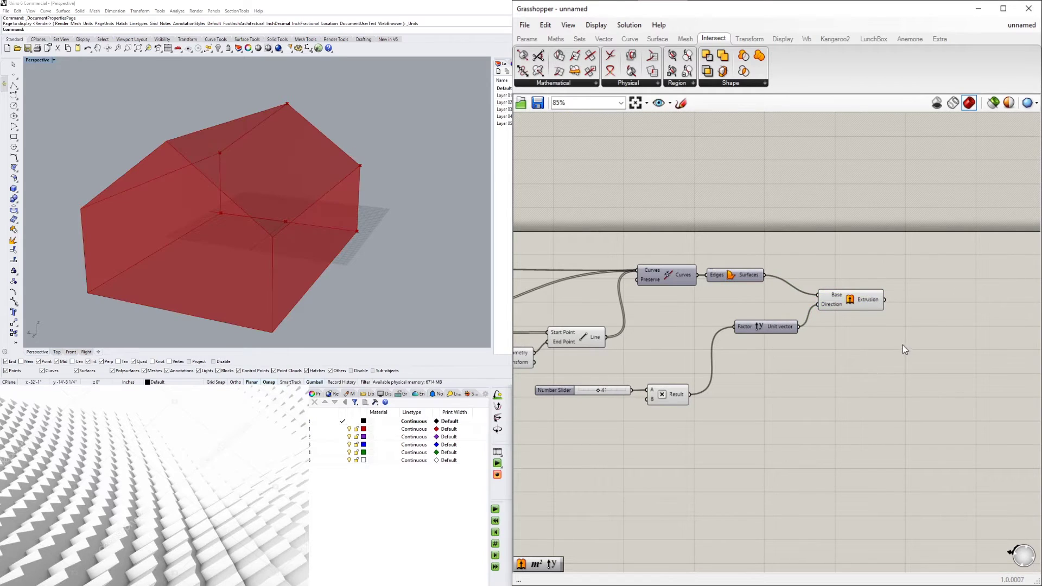
{"action": "left_click", "coordinate": [839, 301]}
{"action": "right_click_drag", "start_coordinate": [370, 255], "coordinate": [231, 186]}
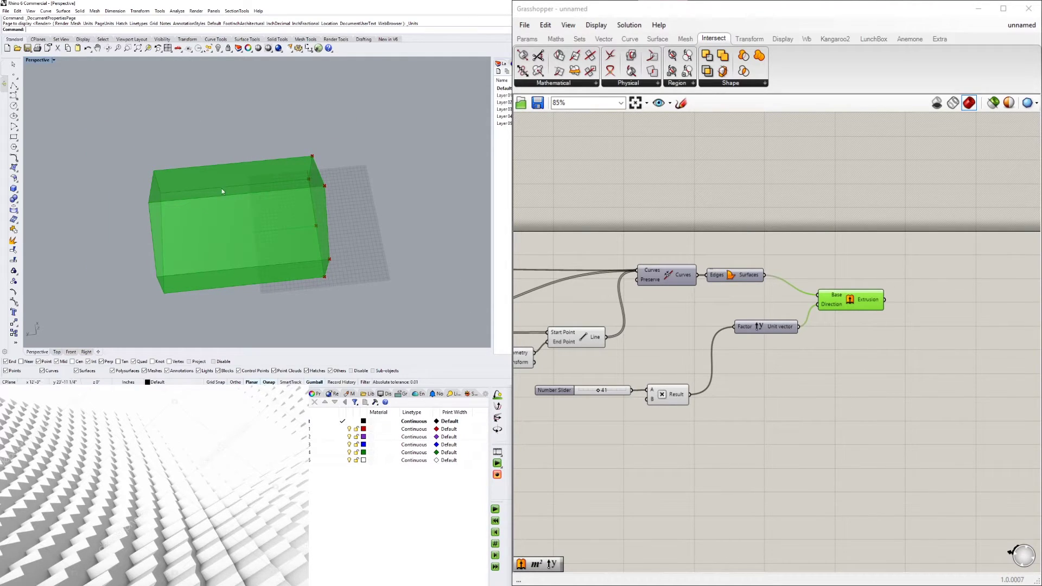
{"action": "left_click", "coordinate": [839, 356]}
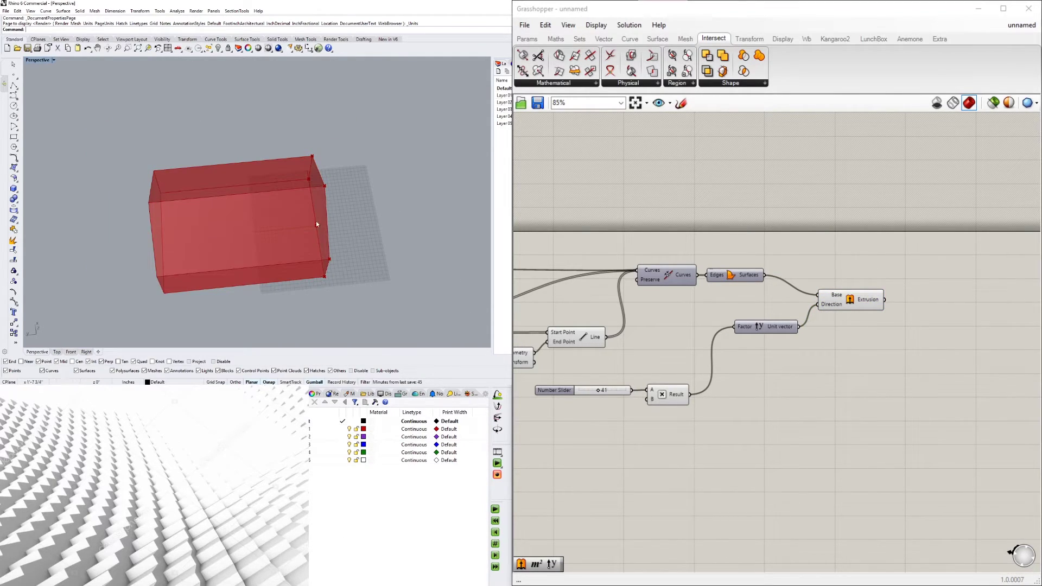
{"action": "right_click_drag", "start_coordinate": [317, 224], "coordinate": [139, 209]}
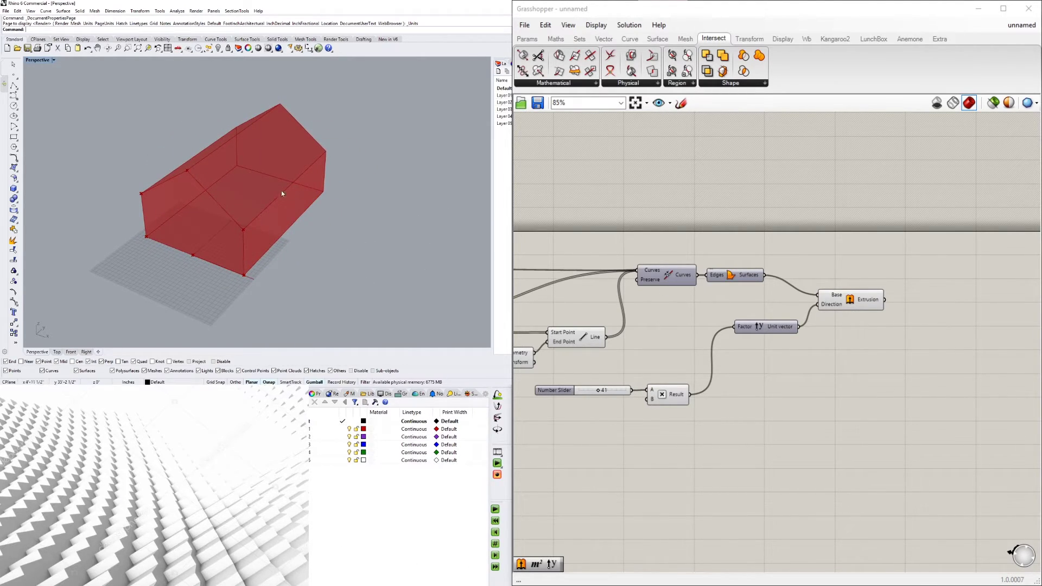
{"action": "left_click", "coordinate": [841, 303]}
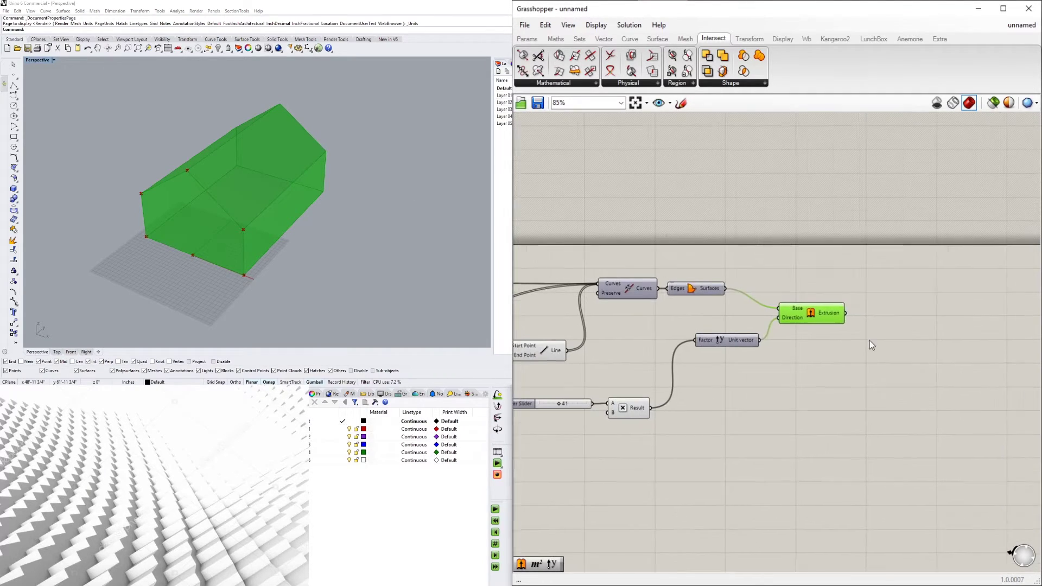
Add an Area component beyond Extrude, feed the Extrusion output into its Geometry input, and place it slightly above Extrude.
{"action": "double_click", "coordinate": [885, 332]}
{"action": "type", "text": "area"}
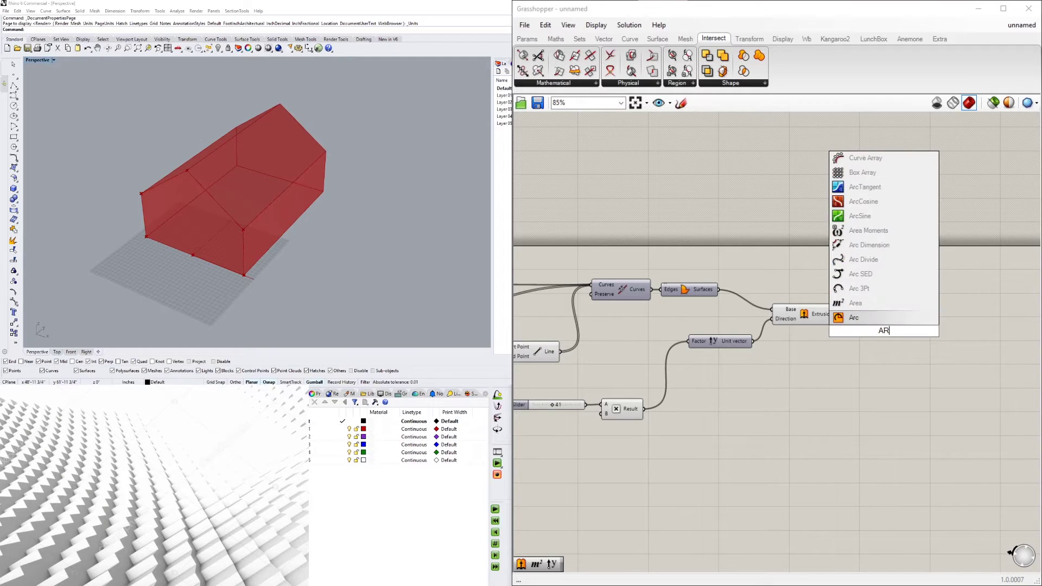
{"action": "key", "text": "Return"}
{"action": "mouse_move", "coordinate": [884, 325]}
{"action": "left_mouse_down"}
{"action": "mouse_move", "coordinate": [907, 307]}
{"action": "mouse_move", "coordinate": [896, 316]}
{"action": "left_mouse_up"}
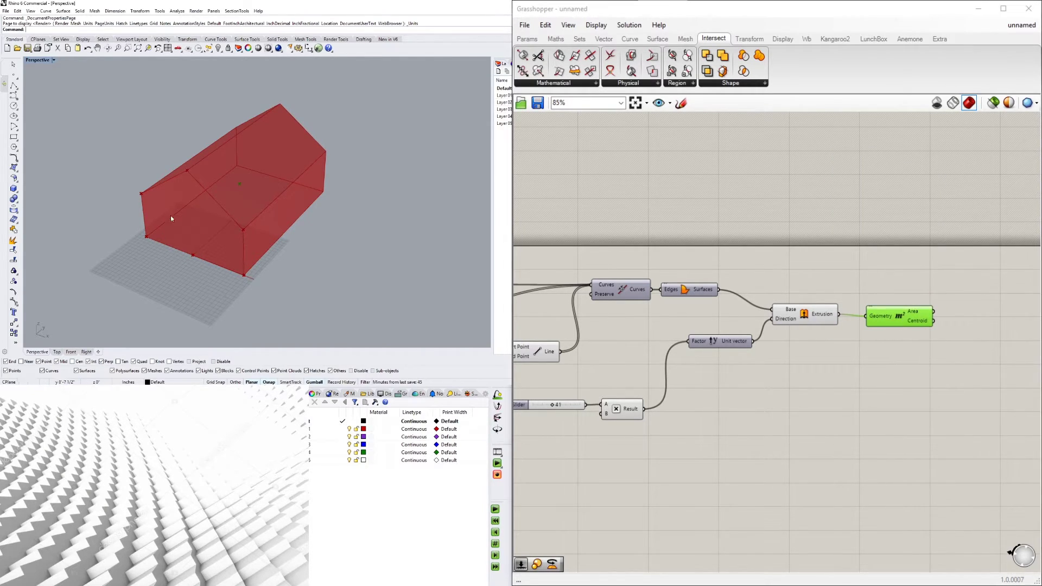
{"action": "right_click_drag", "start_coordinate": [171, 216], "coordinate": [282, 212]}
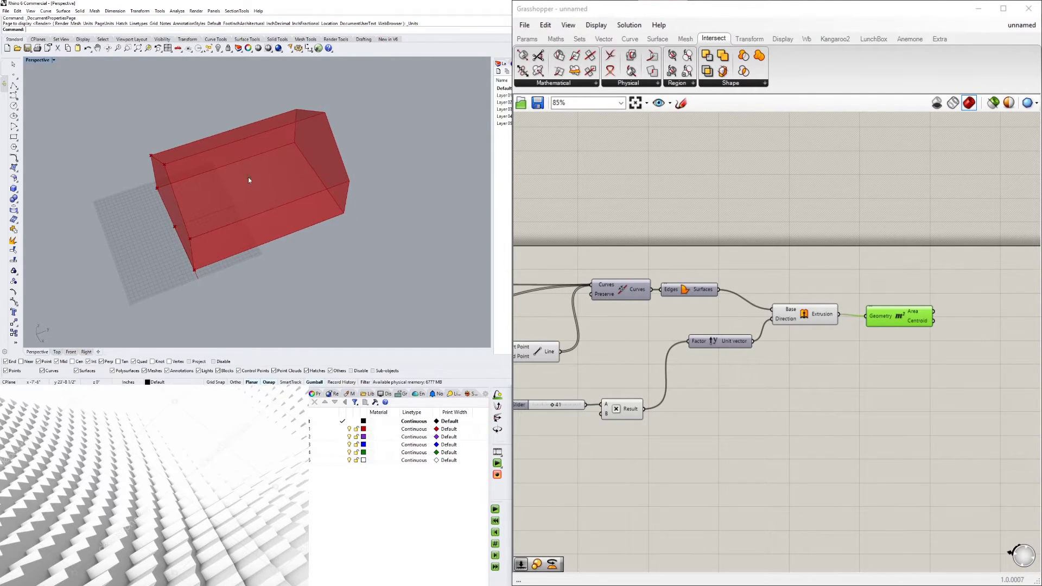
{"action": "left_click_drag", "start_coordinate": [897, 313], "coordinate": [894, 292]}
Add the Rotate component that rotates an object in a plane, placing it beyond the Area component.
{"action": "right_click_drag", "start_coordinate": [933, 351], "coordinate": [795, 369]}
{"action": "left_click", "coordinate": [838, 354]}
{"action": "double_click", "coordinate": [838, 354]}
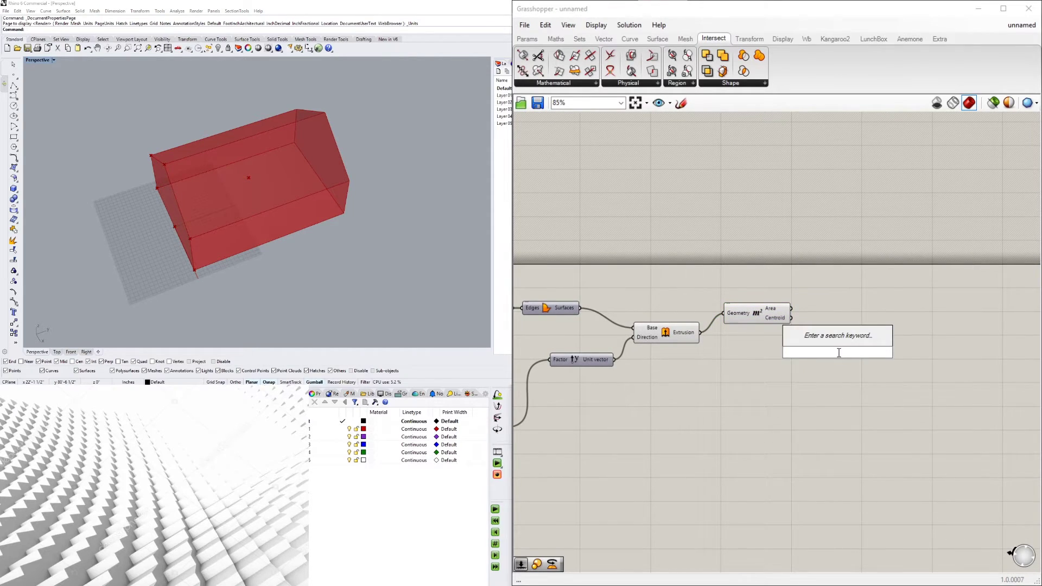
{"action": "type", "text": "ROTATE"}
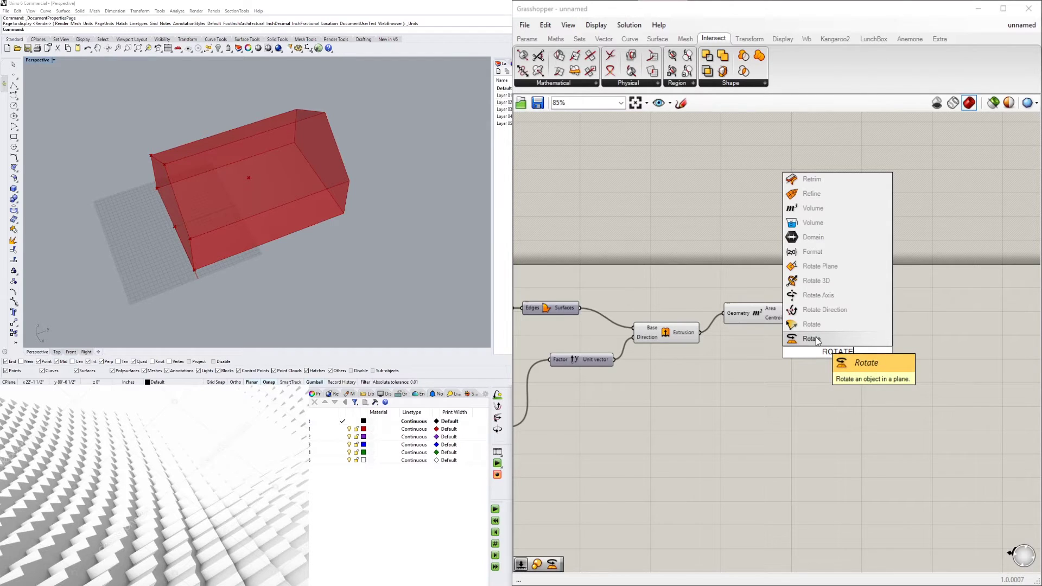
{"action": "left_click", "coordinate": [817, 338]}
Wire the Extrusion output into Rotate's Geometry and the Area component's Centroid into Rotate's Plane.
{"action": "left_click", "coordinate": [682, 333]}
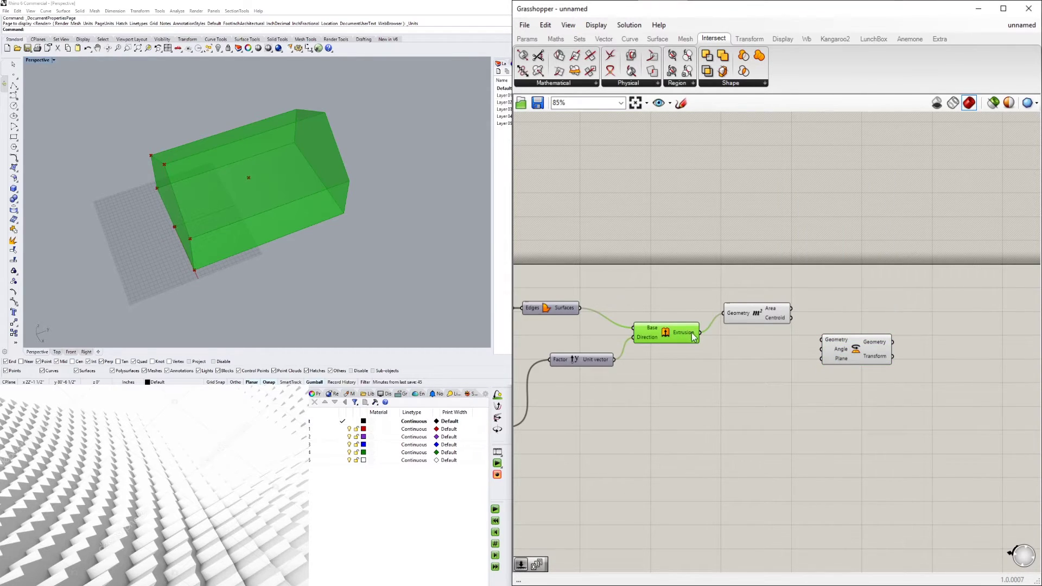
{"action": "left_click_drag", "start_coordinate": [819, 339], "coordinate": [852, 331]}
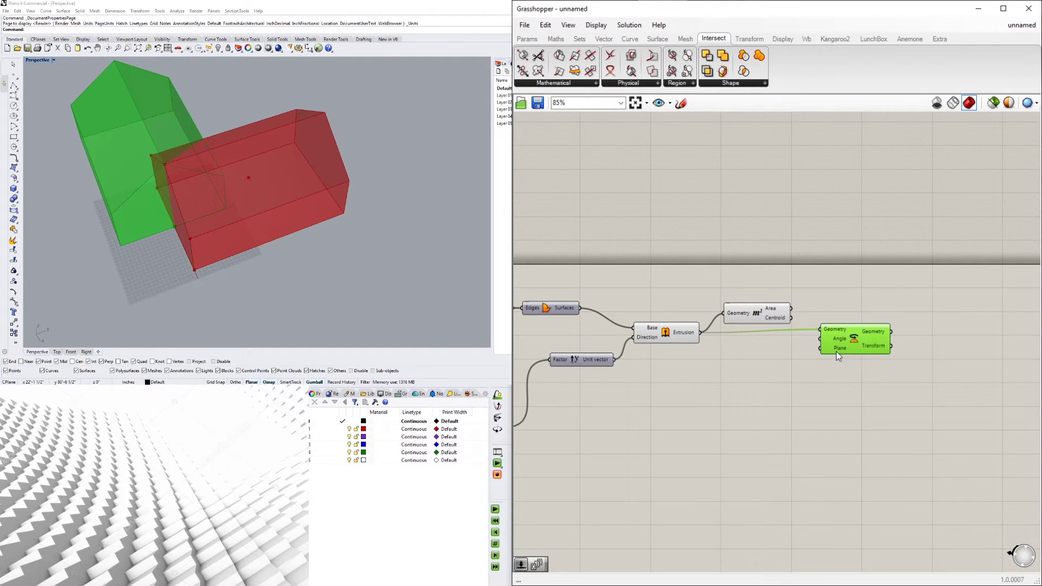
{"action": "left_click_drag", "start_coordinate": [793, 321], "coordinate": [819, 348]}
{"action": "left_click", "coordinate": [863, 395]}
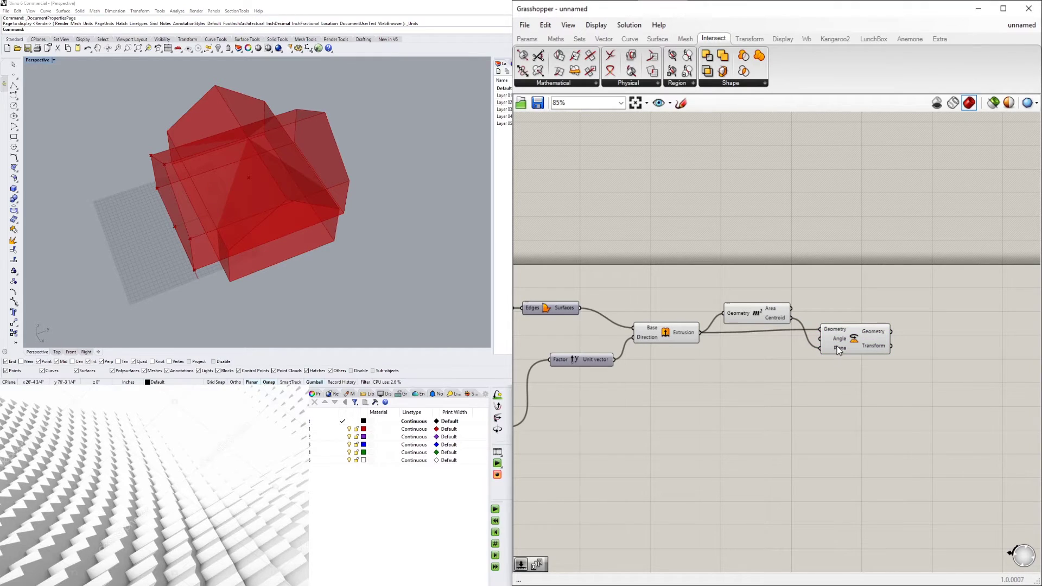
Switch Rotate's Angle input to degrees.
{"action": "mouse_move", "coordinate": [836, 343]}
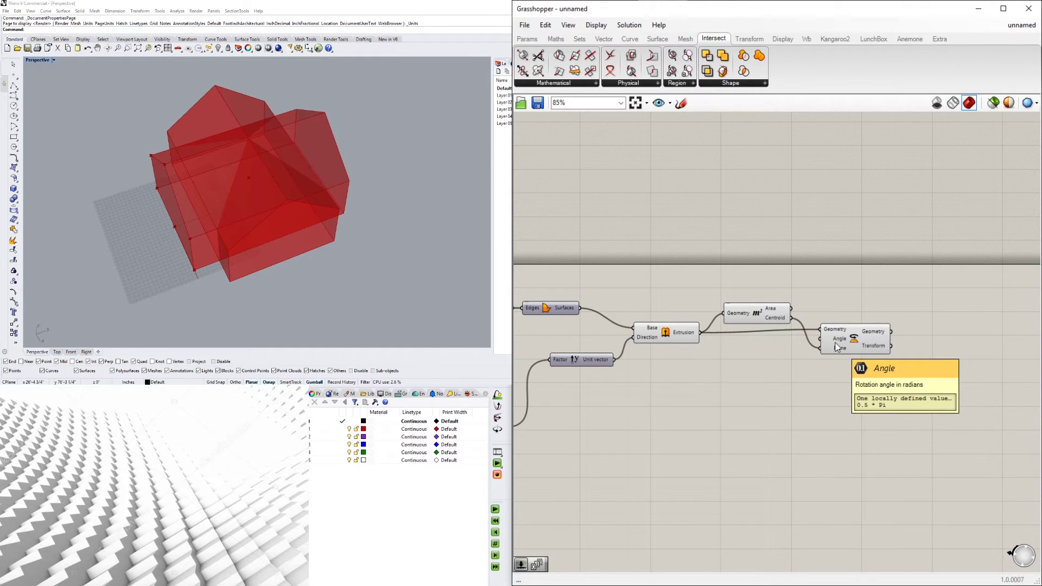
{"action": "right_click", "coordinate": [836, 344]}
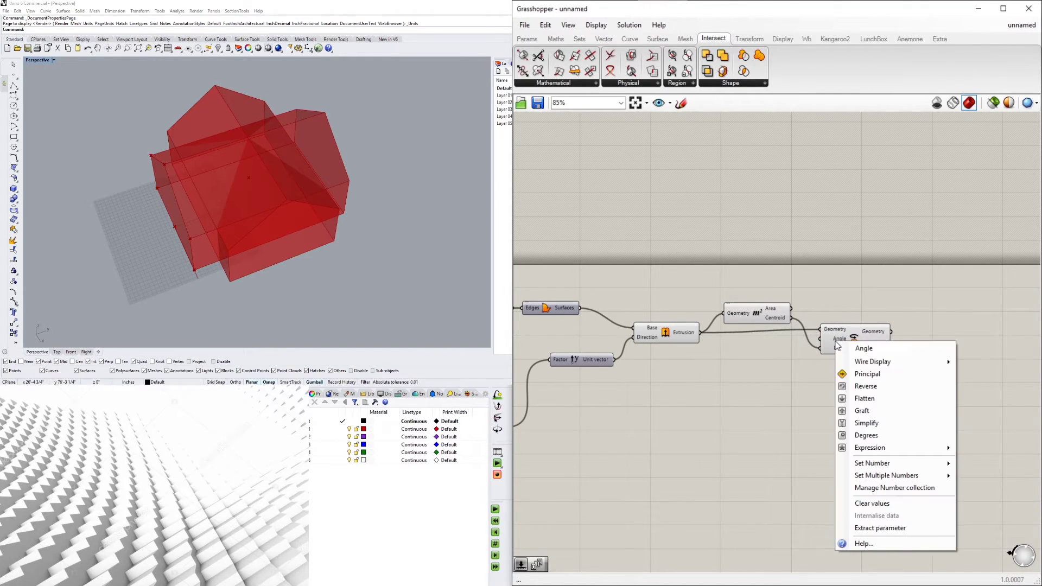
{"action": "left_click", "coordinate": [867, 435]}
Add a number slider below the Extrude component, wire it into Rotate's Angle, and set it to 90.
{"action": "double_click", "coordinate": [685, 382]}
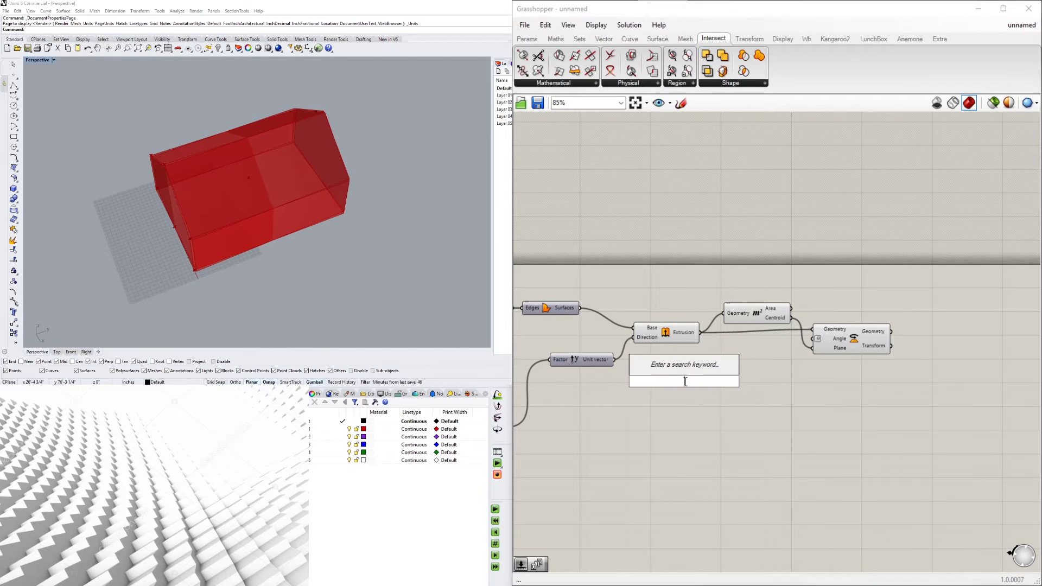
{"action": "type", "text": "90"}
{"action": "key", "text": "Return"}
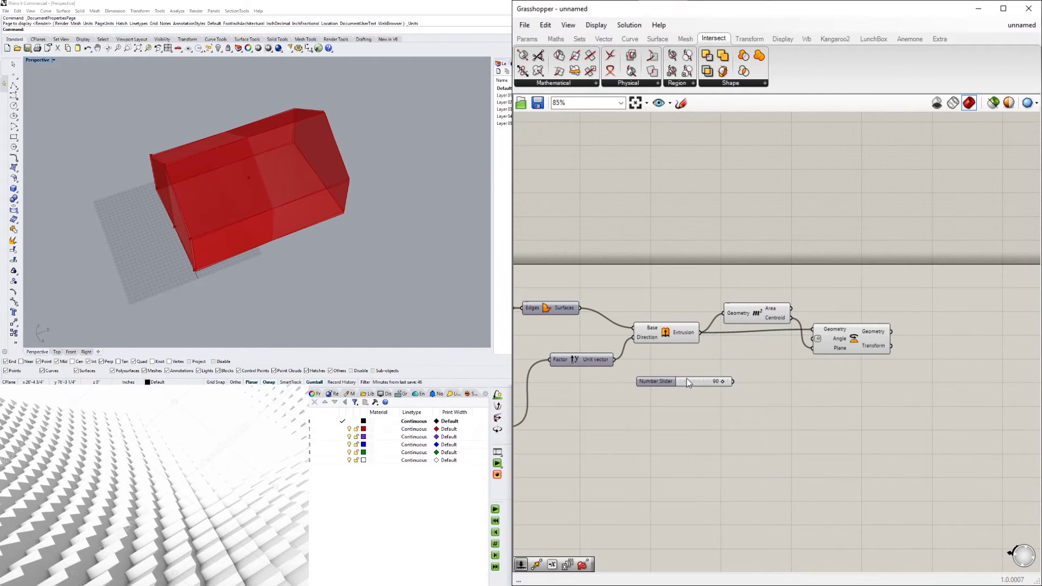
{"action": "scroll", "coordinate": [662, 365], "scroll_direction": "up", "scroll_amount": 2}
{"action": "left_click_drag", "start_coordinate": [656, 383], "coordinate": [717, 365]}
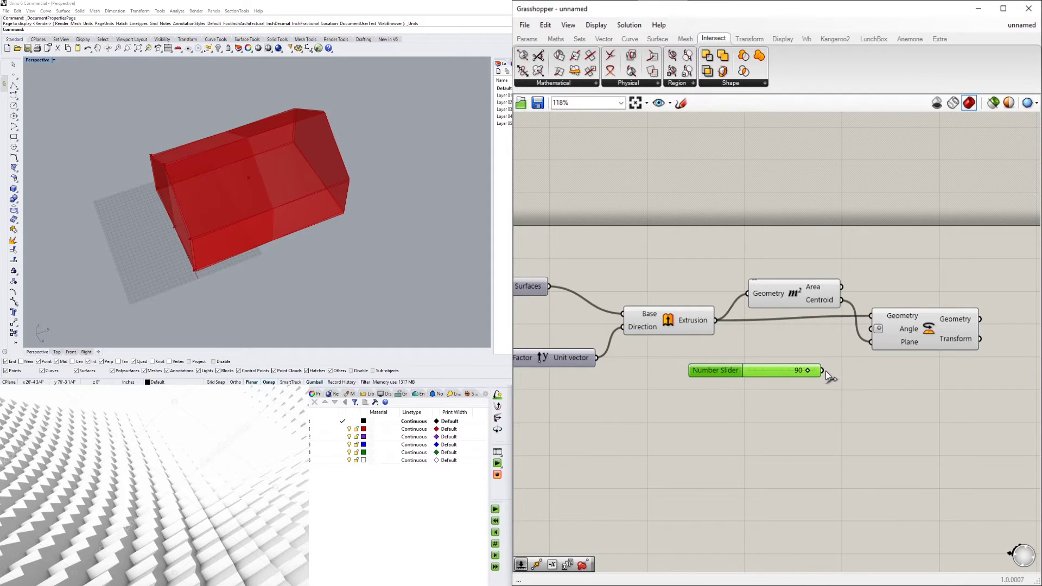
{"action": "mouse_move", "coordinate": [807, 372]}
{"action": "left_mouse_down"}
{"action": "mouse_move", "coordinate": [779, 372]}
{"action": "mouse_move", "coordinate": [829, 371]}
{"action": "mouse_move", "coordinate": [807, 368]}
{"action": "left_mouse_up"}
{"action": "double_click", "coordinate": [796, 372]}
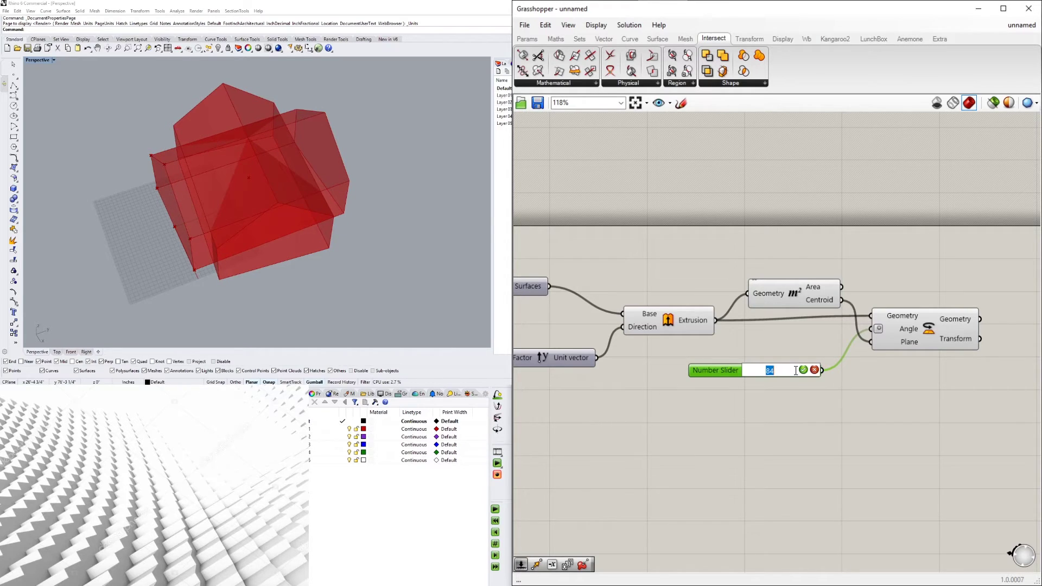
{"action": "key", "text": "Return"}
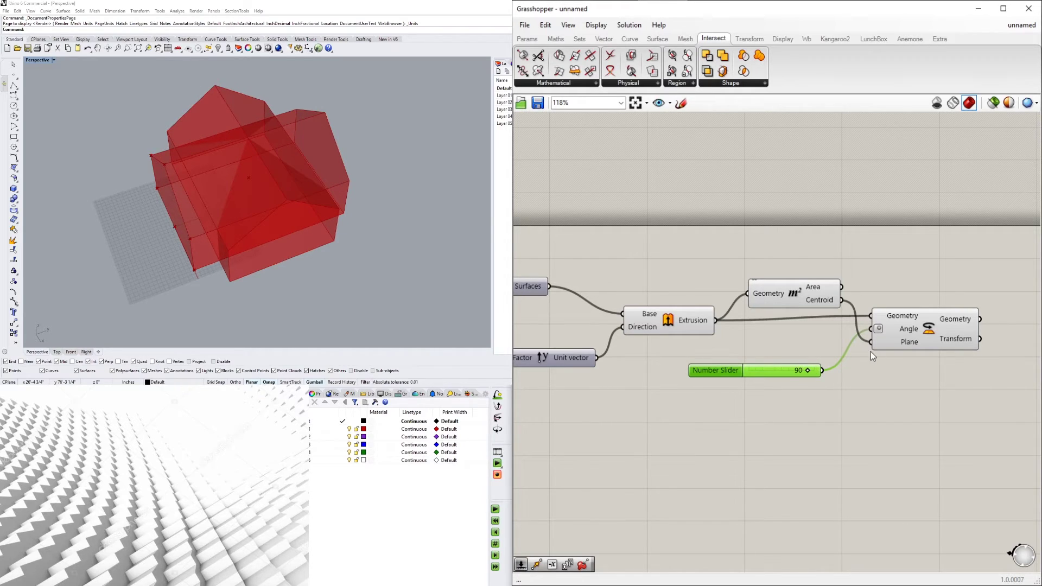
{"action": "right_click_drag", "start_coordinate": [198, 215], "coordinate": [290, 164]}
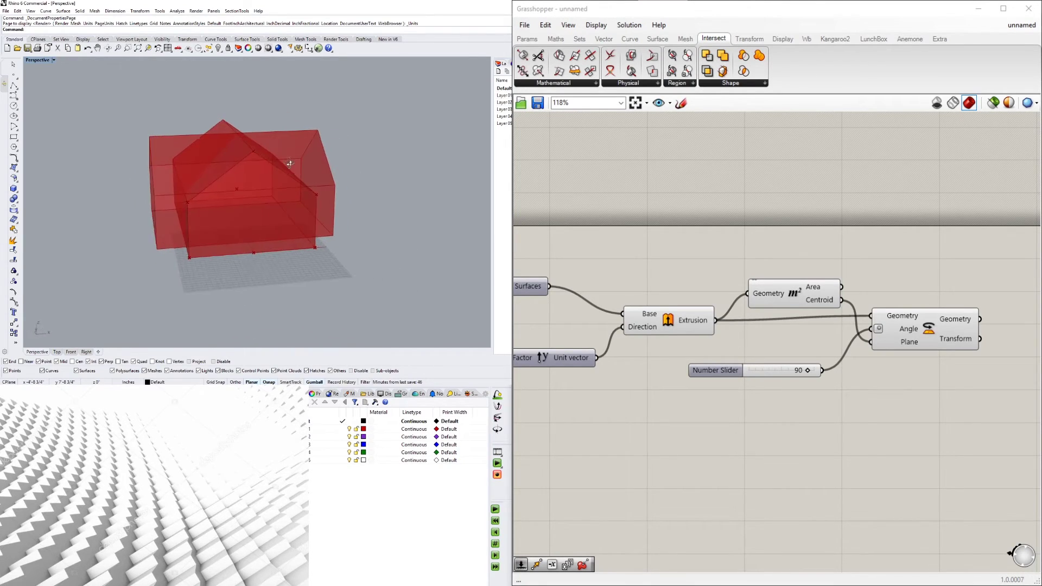
{"action": "right_click_drag", "start_coordinate": [960, 341], "coordinate": [775, 368]}
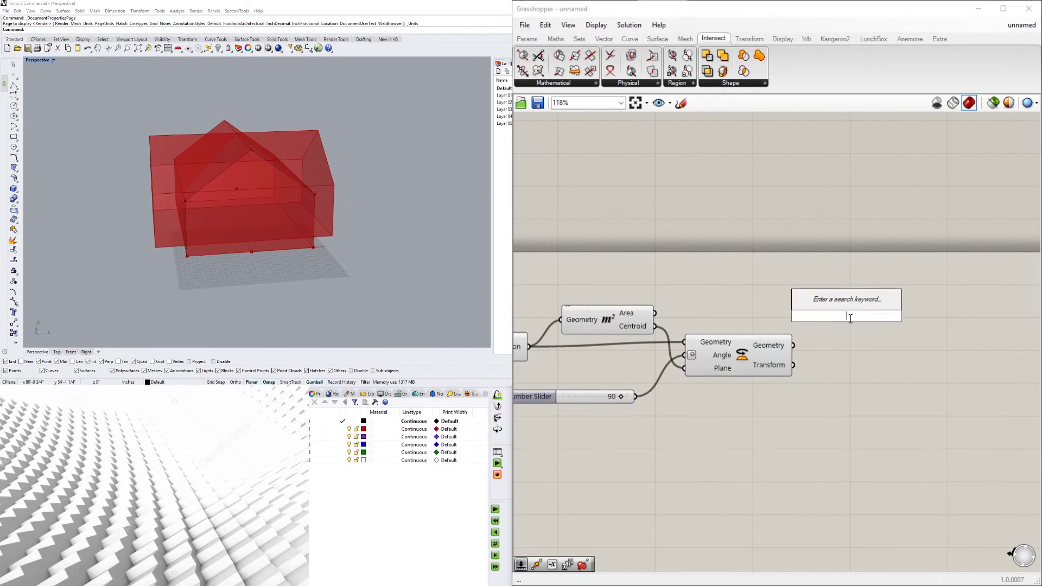
{"action": "type", "text": "Un"}
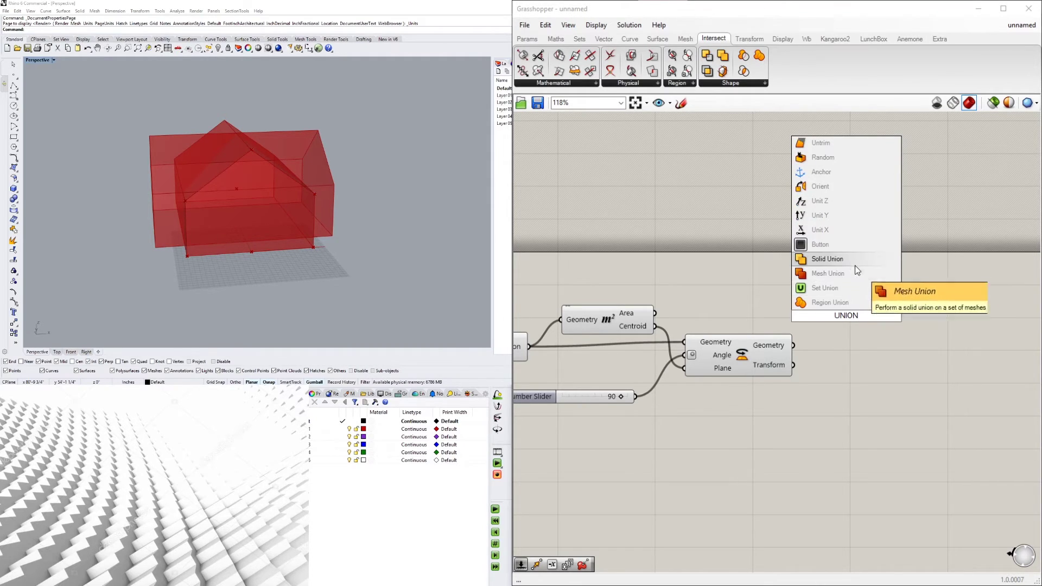
{"action": "left_click", "coordinate": [849, 244]}
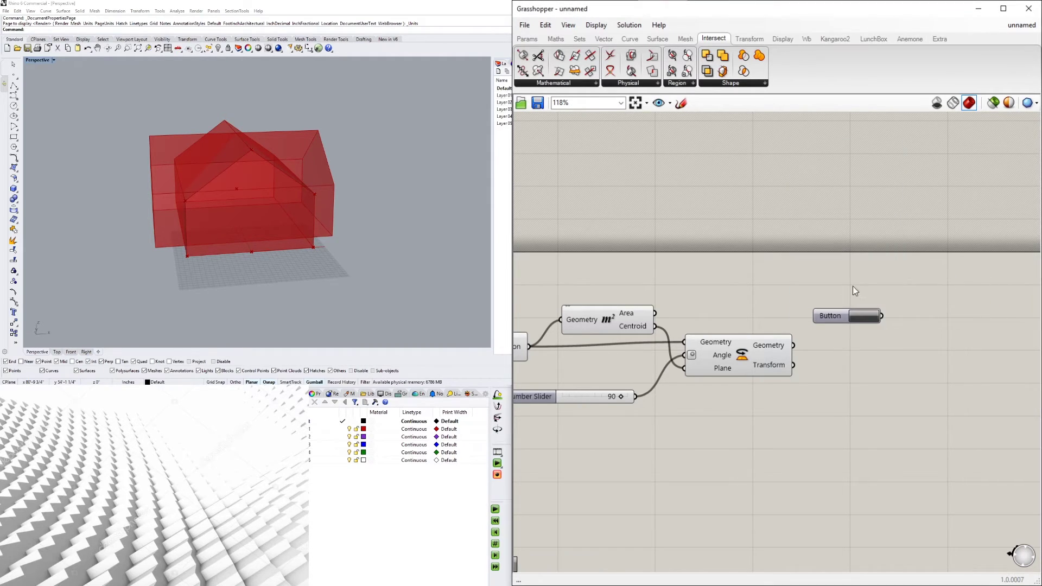
Add a Solid Union component beside Rotate.
{"action": "double_click", "coordinate": [839, 329]}
{"action": "type", "text": "UNION"}
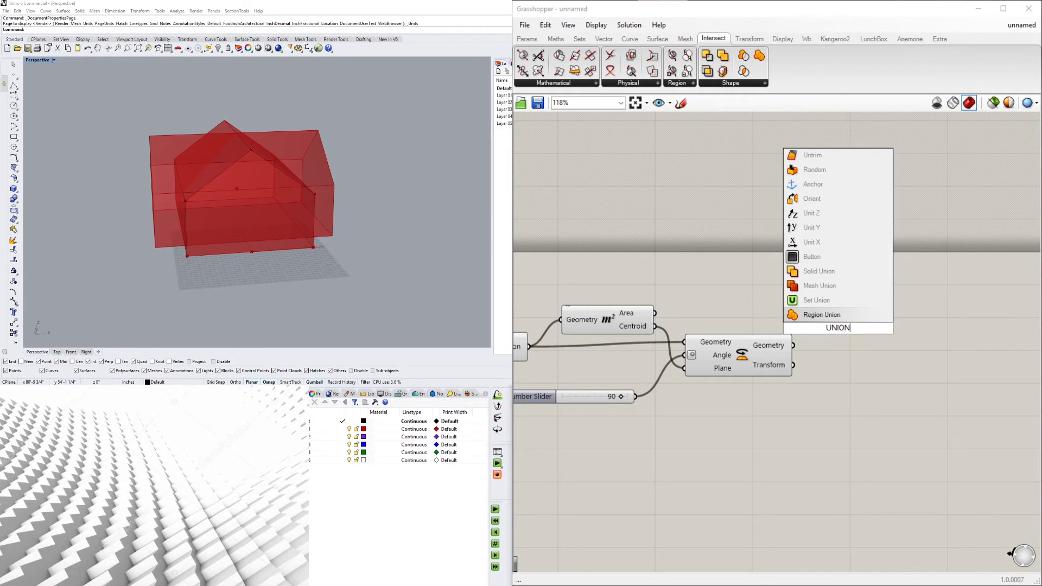
{"action": "left_click", "coordinate": [820, 271]}
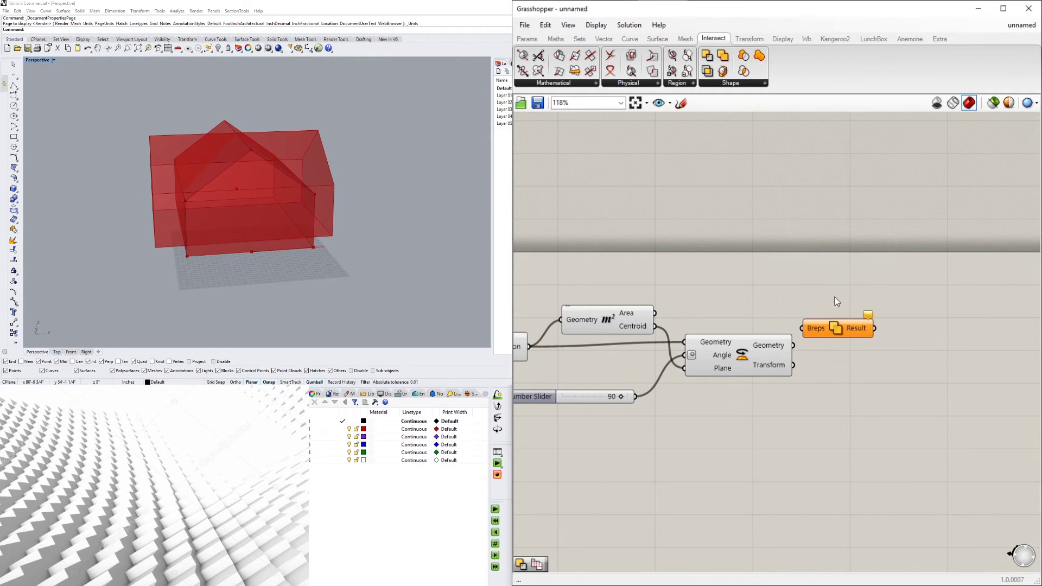
Feed Rotate's Geometry and the original Extrusion together into Solid Union's Breps input, and position the component just beyond Rotate.
{"action": "left_click", "coordinate": [769, 352]}
{"action": "left_click_drag", "start_coordinate": [797, 332], "coordinate": [860, 317]}
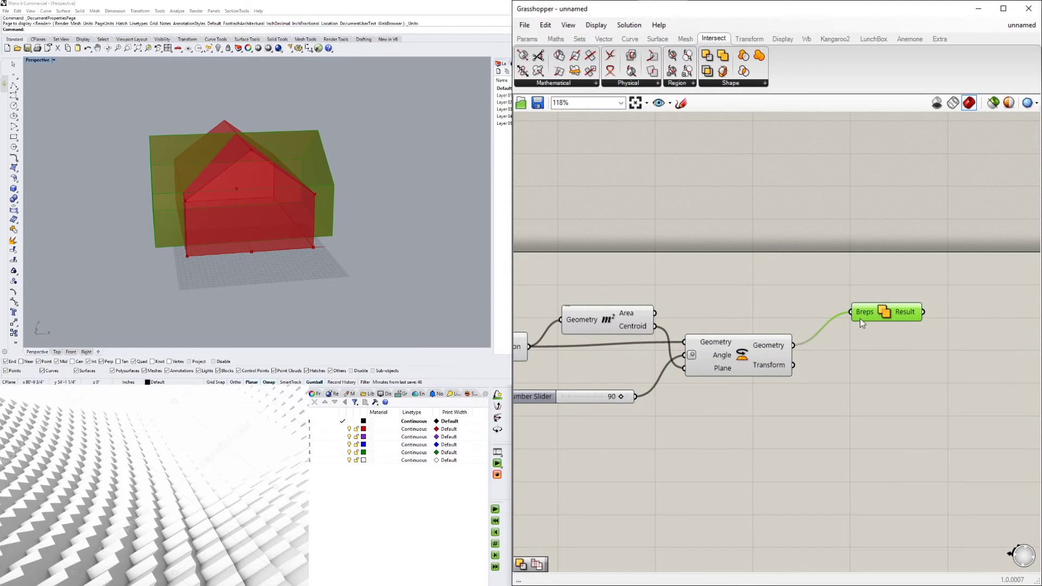
{"action": "scroll", "coordinate": [898, 350], "scroll_direction": "down", "scroll_amount": 2}
{"action": "left_click", "coordinate": [609, 350]}
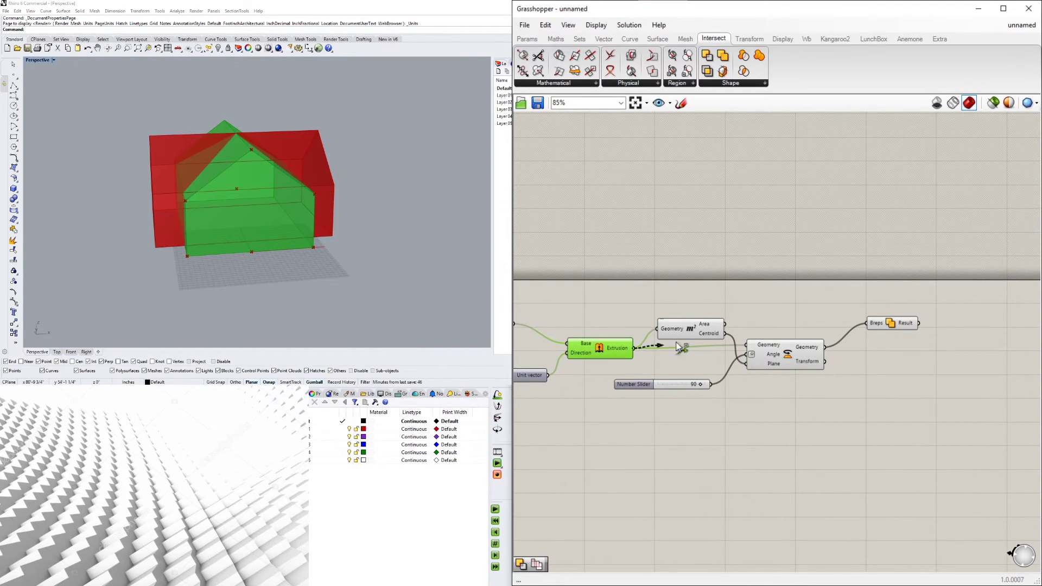
{"action": "left_click_drag", "start_coordinate": [870, 320], "coordinate": [872, 331], "text": "shift"}
{"action": "left_click", "coordinate": [750, 306]}
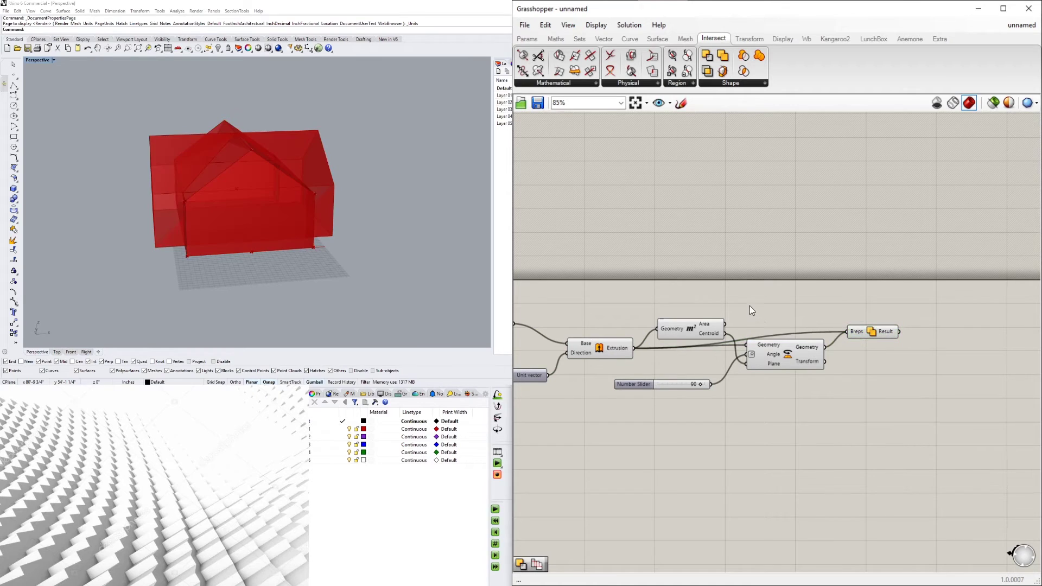
Turn off the viewport preview of the Extrude, Area and Rotate components.
{"action": "left_click_drag", "start_coordinate": [791, 399], "coordinate": [619, 305]}
{"action": "middle_click", "coordinate": [619, 302]}
{"action": "left_click", "coordinate": [659, 284]}
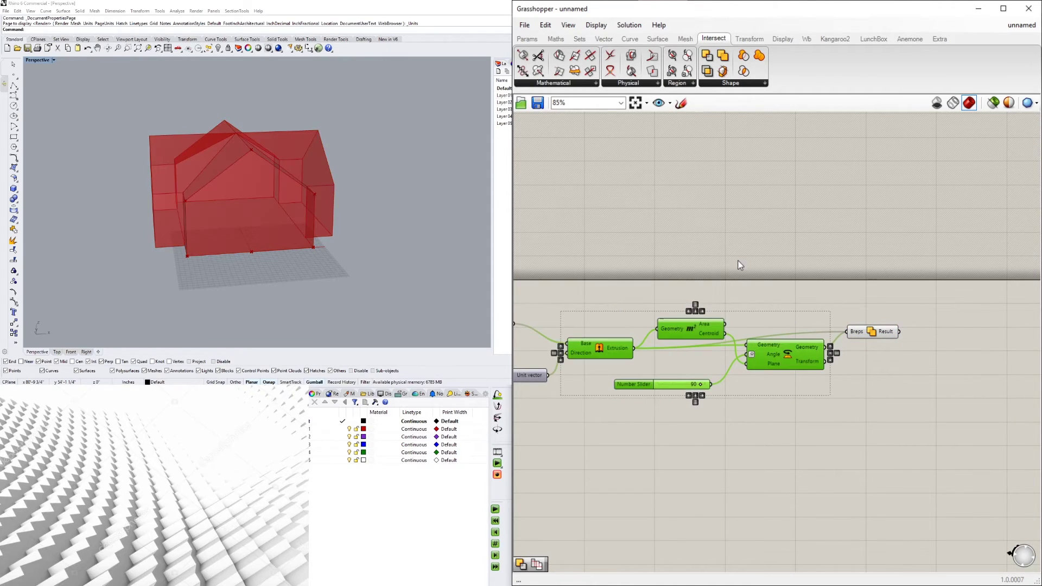
{"action": "left_click", "coordinate": [737, 261]}
Raise the extrusion-length slider feeding the Y vector's multiplication to slightly above 70.
{"action": "left_click", "coordinate": [230, 218]}
{"action": "mouse_move", "coordinate": [231, 220]}
{"action": "right_mouse_down"}
{"action": "mouse_move", "coordinate": [305, 221]}
{"action": "mouse_move", "coordinate": [244, 276]}
{"action": "mouse_move", "coordinate": [213, 194]}
{"action": "mouse_move", "coordinate": [226, 177]}
{"action": "right_mouse_up"}
{"action": "right_click_drag", "start_coordinate": [632, 395], "coordinate": [871, 396]}
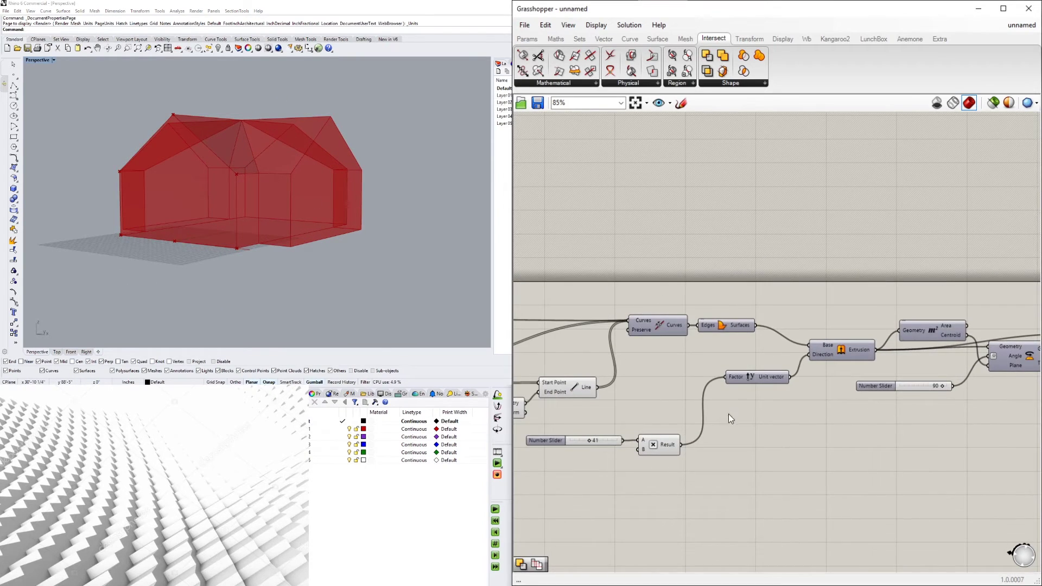
{"action": "scroll", "coordinate": [729, 415], "scroll_direction": "down", "scroll_amount": 1}
{"action": "right_click_drag", "start_coordinate": [576, 438], "coordinate": [696, 423]}
{"action": "right_click_drag", "start_coordinate": [358, 217], "coordinate": [268, 217]}
{"action": "scroll", "coordinate": [750, 421], "scroll_direction": "up", "scroll_amount": 5}
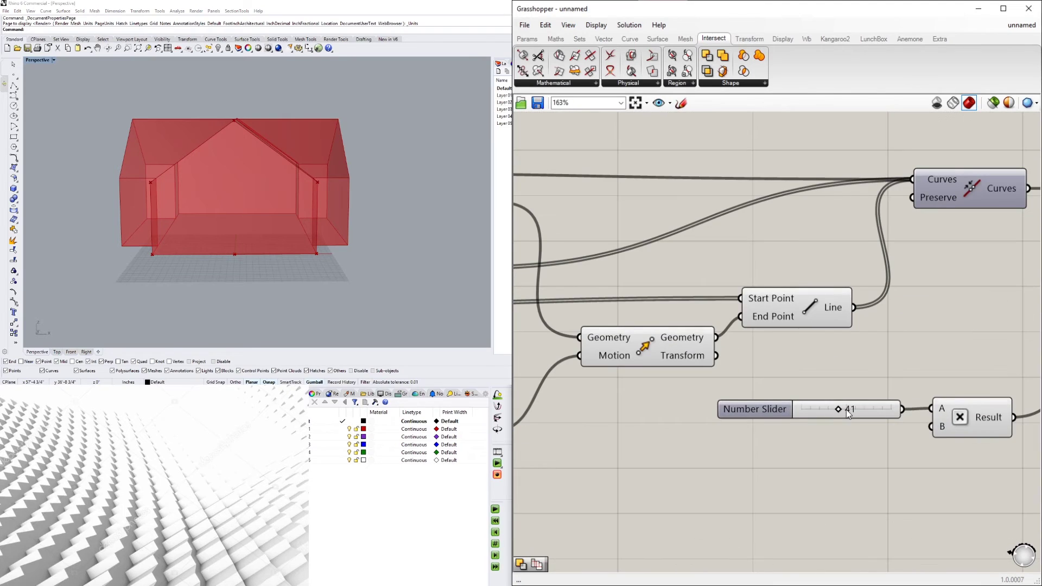
{"action": "left_click_drag", "start_coordinate": [840, 411], "coordinate": [865, 410]}
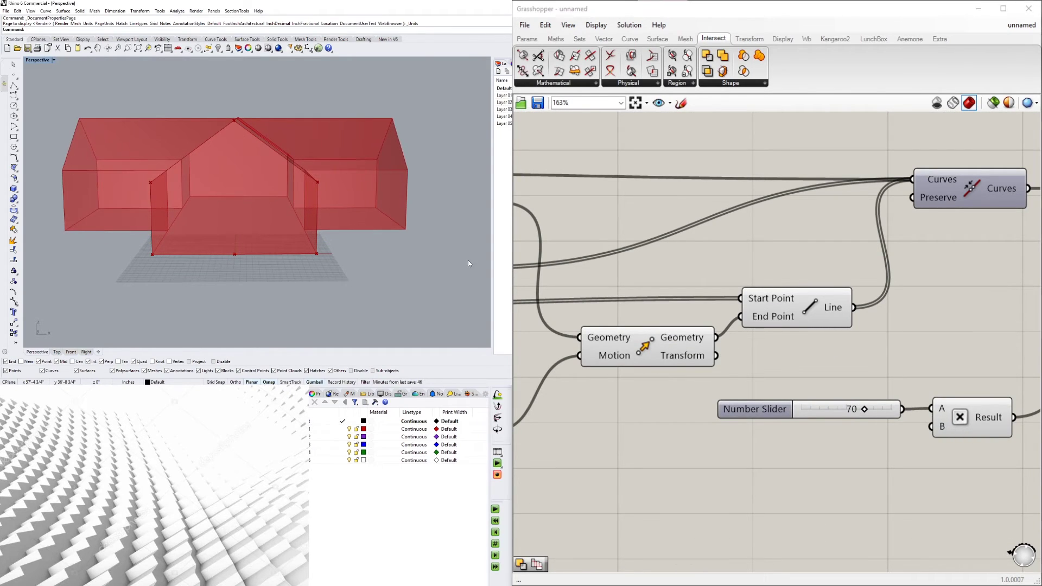
{"action": "right_click_drag", "start_coordinate": [468, 259], "coordinate": [359, 222]}
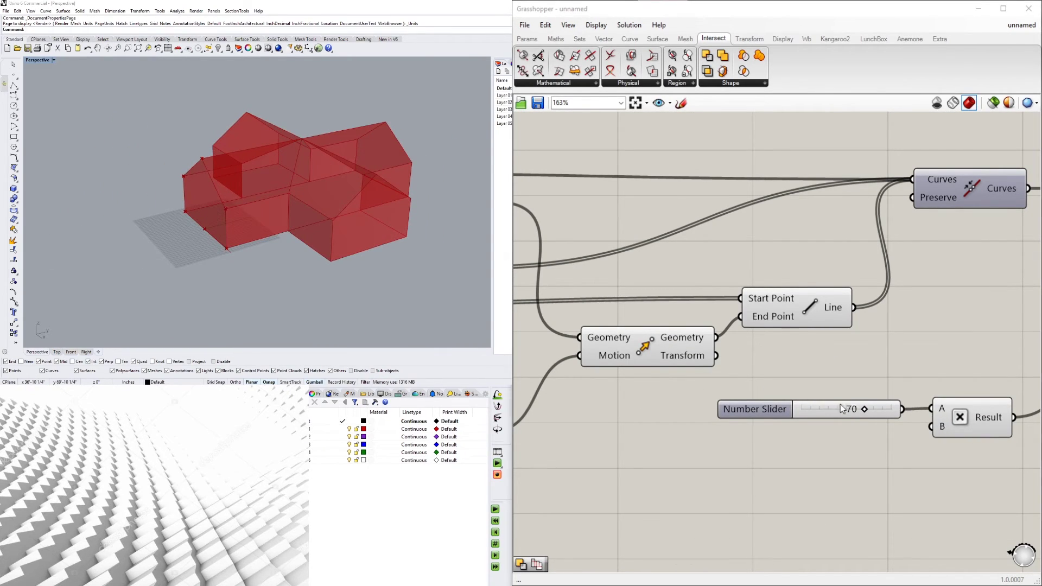
{"action": "scroll", "coordinate": [842, 409], "scroll_direction": "up", "scroll_amount": 1}
{"action": "mouse_move", "coordinate": [807, 429]}
{"action": "left_mouse_down"}
{"action": "mouse_move", "coordinate": [842, 427]}
{"action": "mouse_move", "coordinate": [775, 427]}
{"action": "mouse_move", "coordinate": [829, 427]}
{"action": "mouse_move", "coordinate": [814, 427]}
{"action": "left_mouse_up"}
Lower the roof ridge height slider, which drives the Z vector of the last Move component, to 8.
{"action": "right_click_drag", "start_coordinate": [704, 384], "coordinate": [851, 374]}
{"action": "scroll", "coordinate": [849, 370], "scroll_direction": "down", "scroll_amount": 3}
{"action": "scroll", "coordinate": [861, 396], "scroll_direction": "up", "scroll_amount": 6}
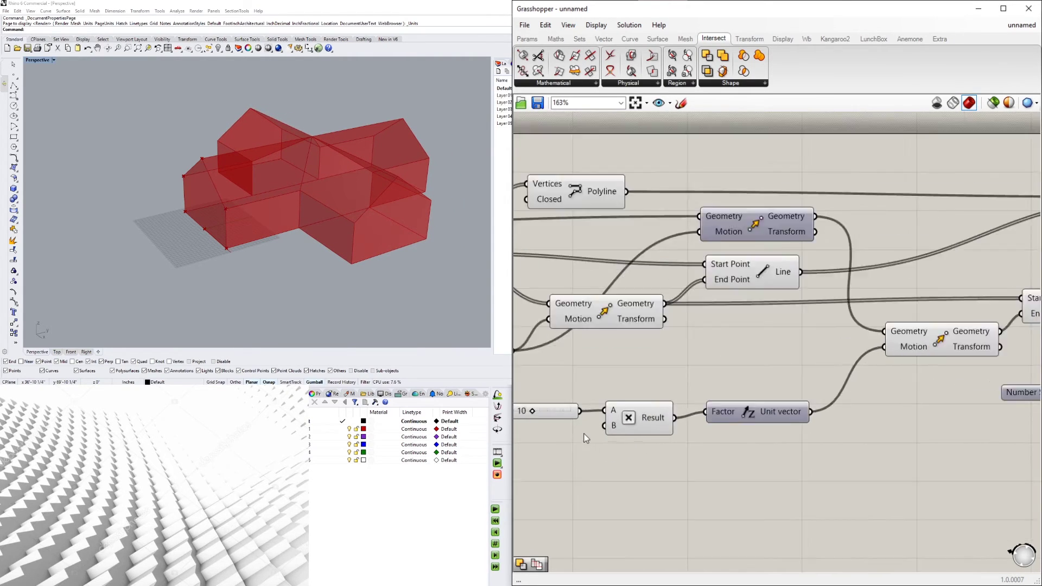
{"action": "mouse_move", "coordinate": [658, 386]}
{"action": "left_mouse_down"}
{"action": "mouse_move", "coordinate": [738, 385]}
{"action": "mouse_move", "coordinate": [640, 388]}
{"action": "left_mouse_up"}
Raise the wall height slider, which drives the first Z vector's multiplication, to 21.
{"action": "scroll", "coordinate": [688, 316], "scroll_direction": "down", "scroll_amount": 5}
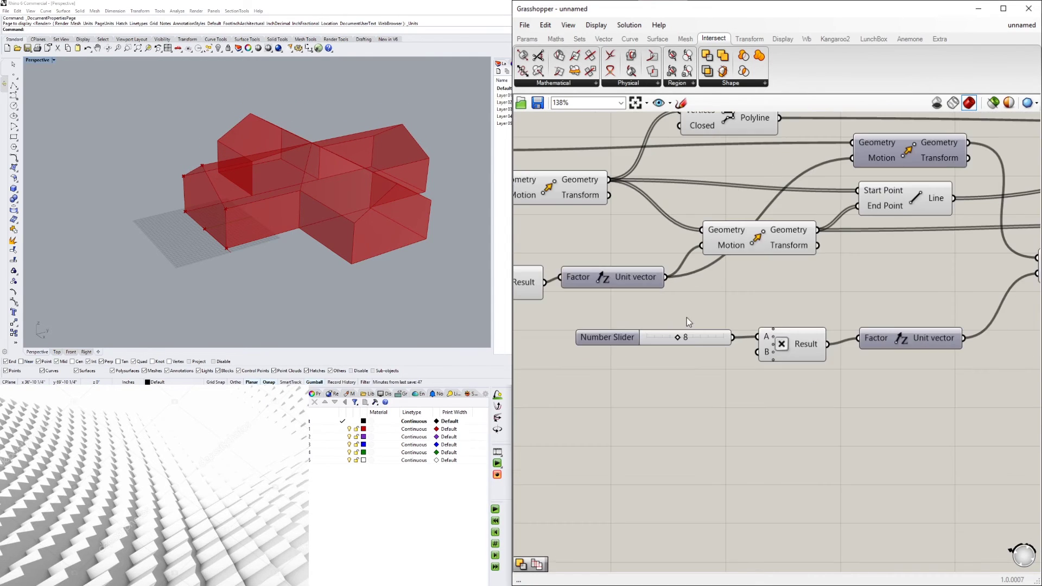
{"action": "right_click_drag", "start_coordinate": [598, 296], "coordinate": [773, 356]}
{"action": "right_click_drag", "start_coordinate": [646, 349], "coordinate": [759, 360]}
{"action": "scroll", "coordinate": [759, 360], "scroll_direction": "down", "scroll_amount": 2}
{"action": "scroll", "coordinate": [759, 360], "scroll_direction": "up", "scroll_amount": 4}
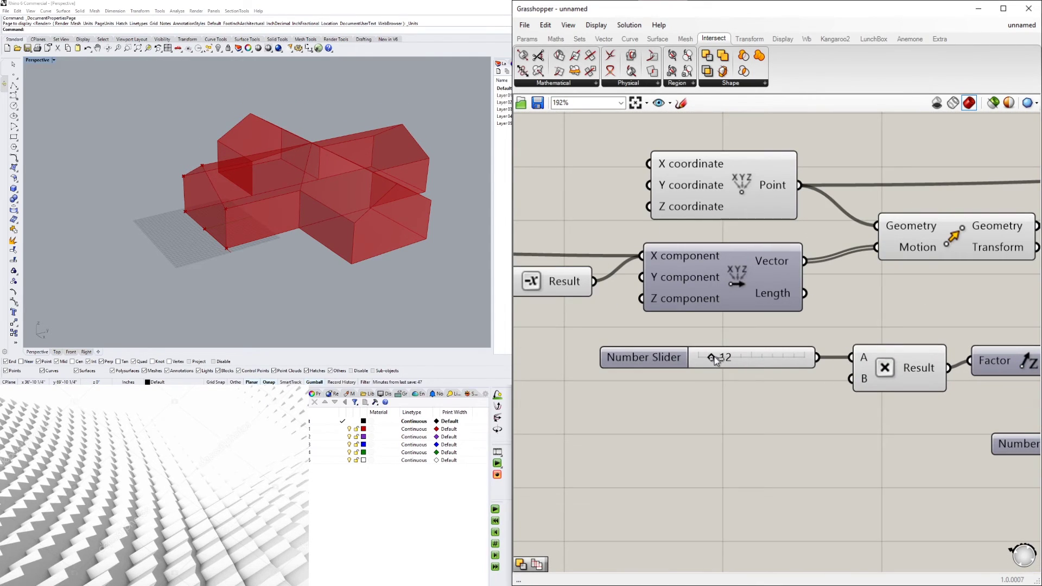
{"action": "left_click_drag", "start_coordinate": [715, 356], "coordinate": [720, 357]}
Select every component of the definition, combine them into one group, and clear the selection.
{"action": "scroll", "coordinate": [720, 357], "scroll_direction": "down", "scroll_amount": 4}
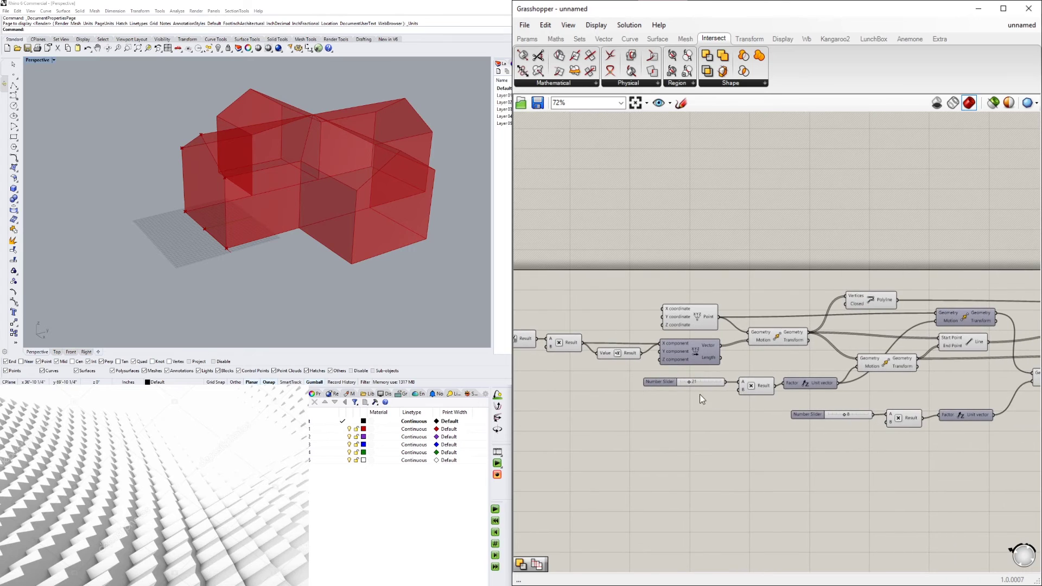
{"action": "scroll", "coordinate": [747, 422], "scroll_direction": "down", "scroll_amount": 5}
{"action": "left_click_drag", "start_coordinate": [941, 434], "coordinate": [695, 348]}
{"action": "left_click_drag", "start_coordinate": [989, 437], "coordinate": [582, 332]}
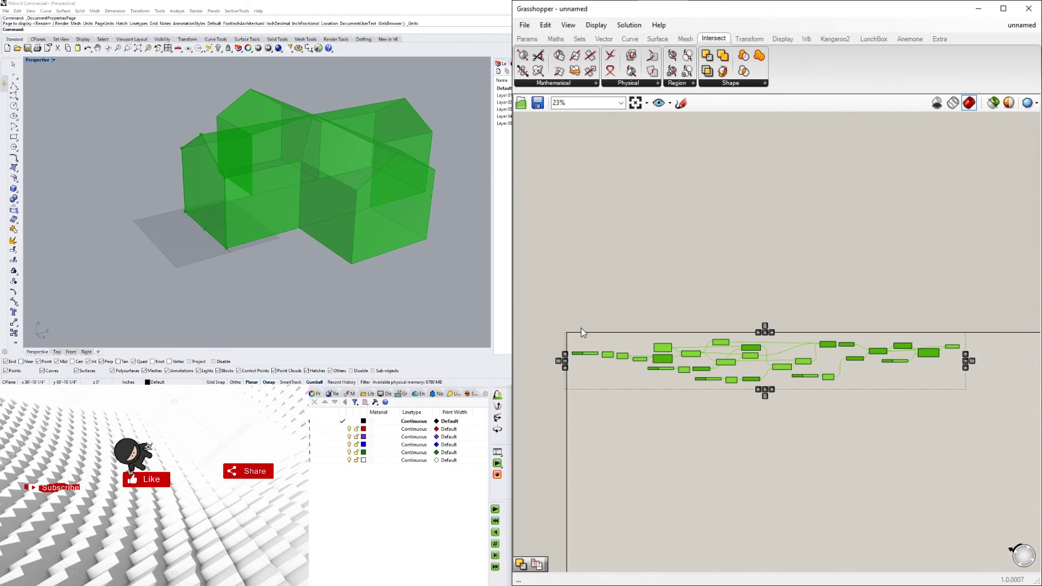
{"action": "scroll", "coordinate": [602, 350], "scroll_direction": "up", "scroll_amount": 2}
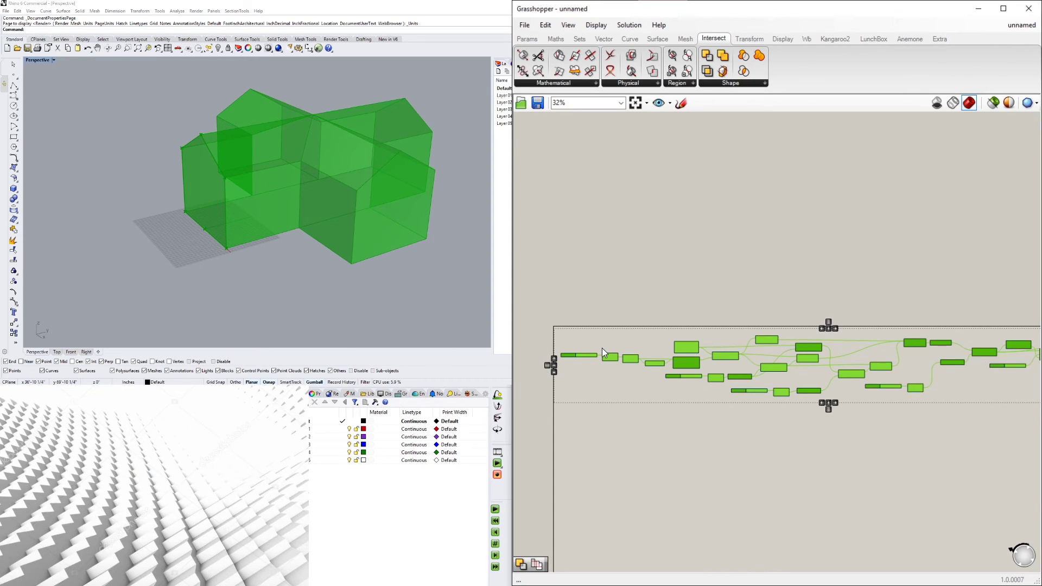
{"action": "key", "text": "ctrl+g"}
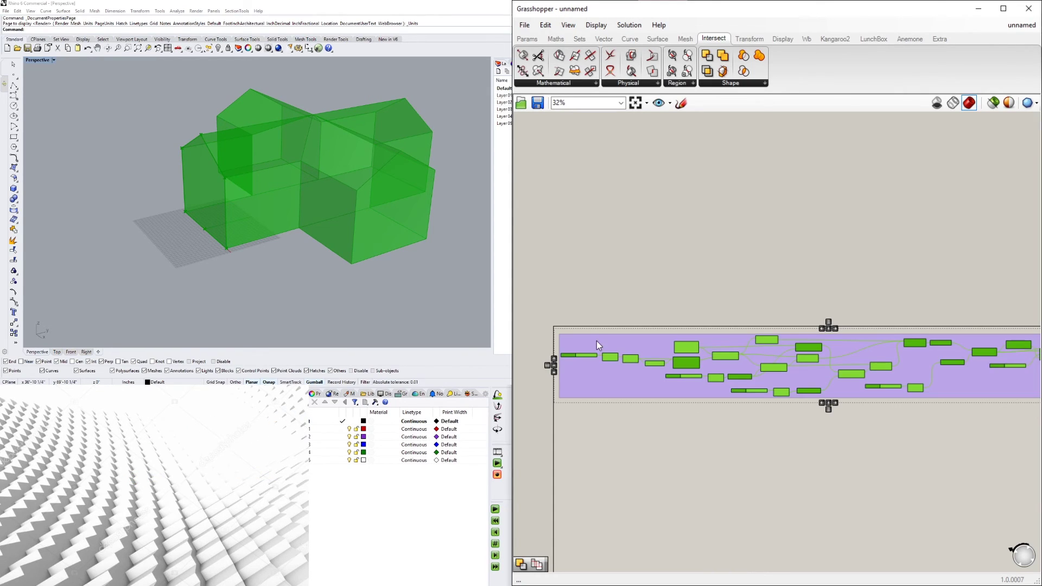
{"action": "scroll", "coordinate": [597, 341], "scroll_direction": "up", "scroll_amount": 2}
{"action": "left_click", "coordinate": [592, 336]}
{"action": "right_click_drag", "start_coordinate": [247, 157], "coordinate": [436, 230]}
{"action": "scroll", "coordinate": [687, 274], "scroll_direction": "down", "scroll_amount": 3}
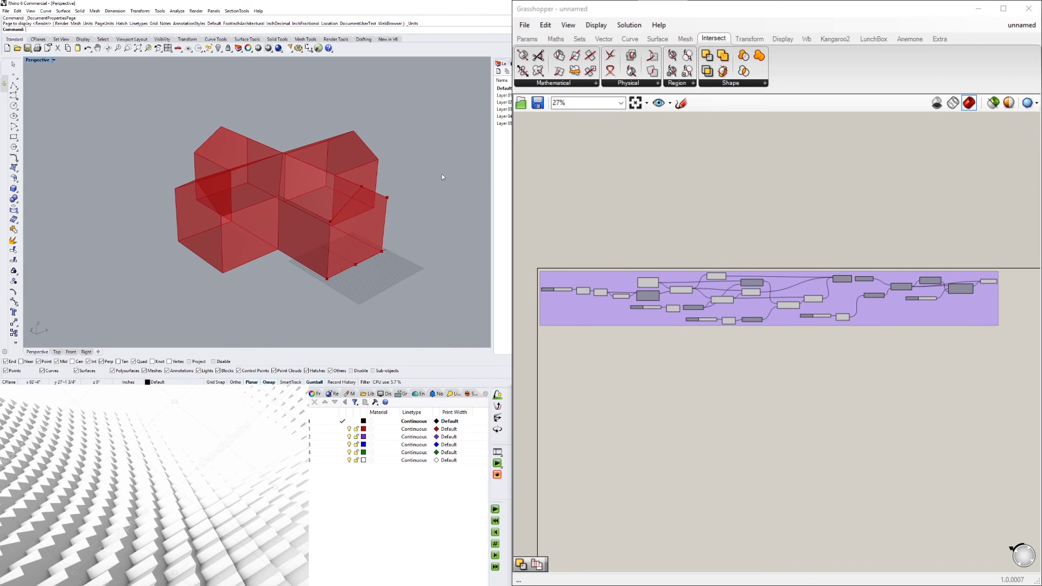
{"action": "right_click_drag", "start_coordinate": [443, 177], "coordinate": [285, 202]}
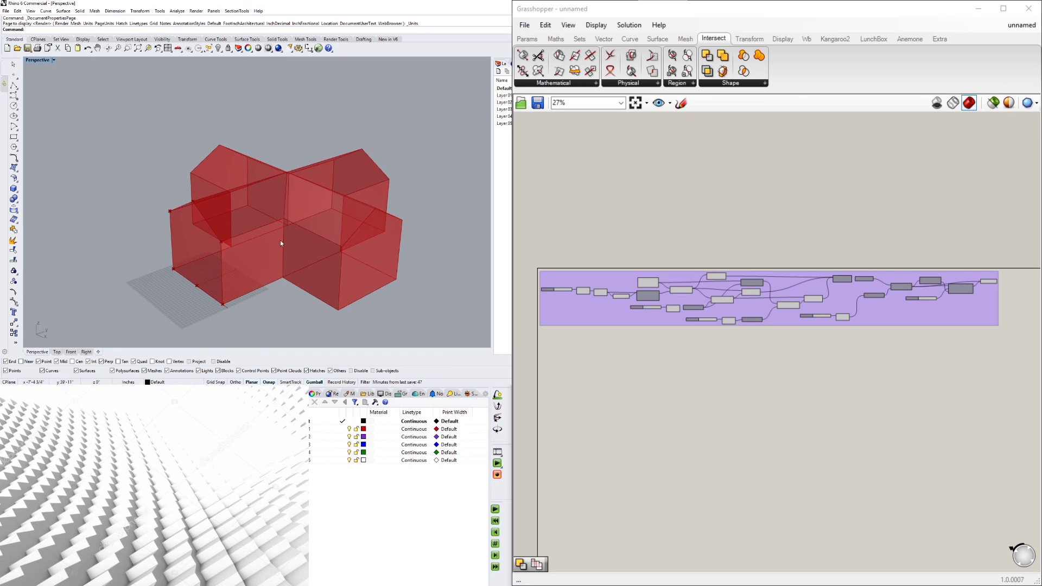
{"action": "right_click_drag", "start_coordinate": [280, 240], "coordinate": [337, 232]}
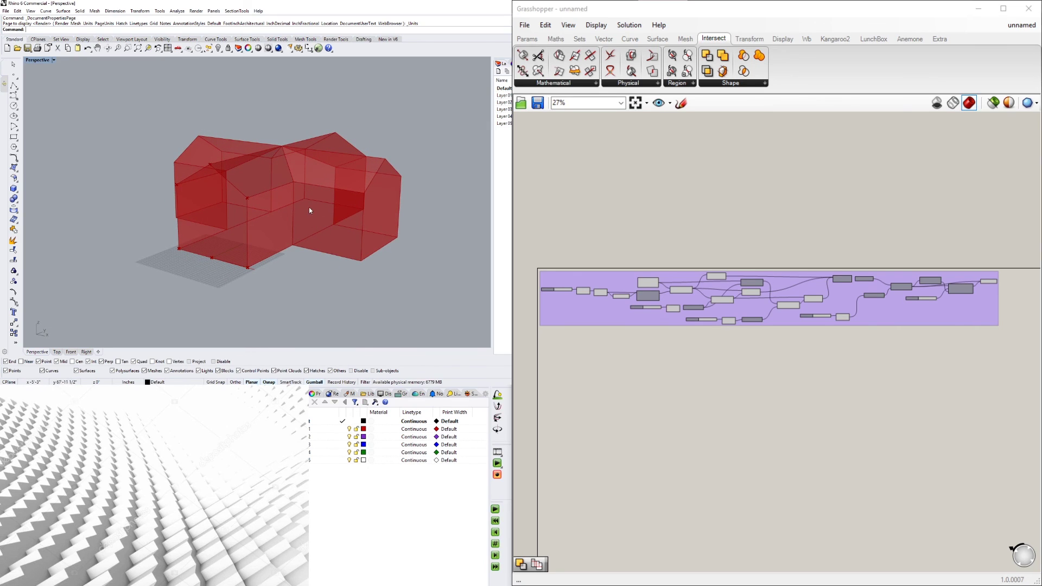
{"action": "scroll", "coordinate": [310, 210], "scroll_direction": "up", "scroll_amount": 3}
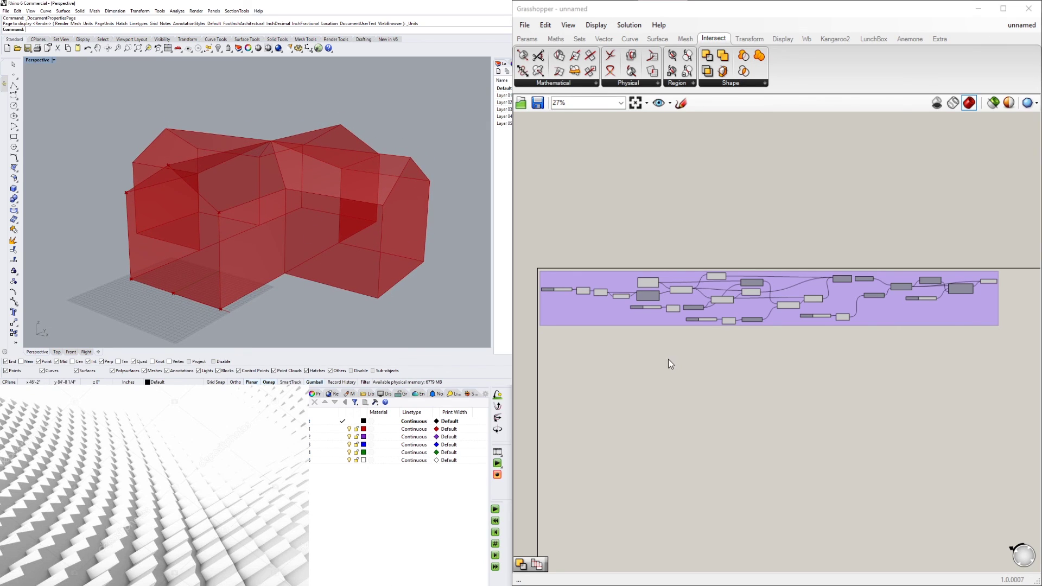